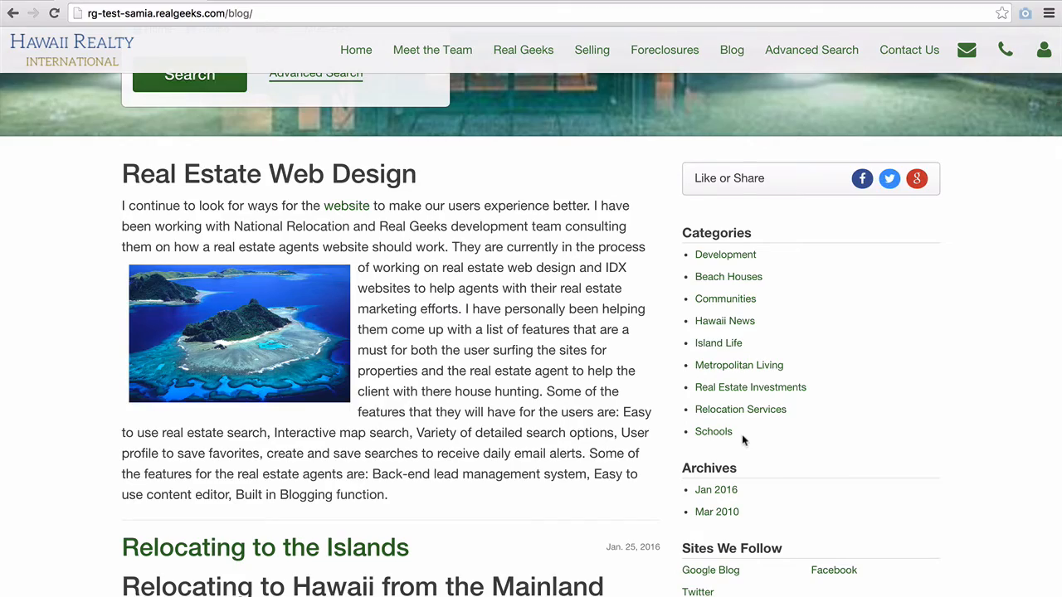
# - Scroll down to the Relocating to the Islands post and view its 1 comment
pyautogui.scroll(-4, 743, 438)
pyautogui.scroll(-2, 743, 440)
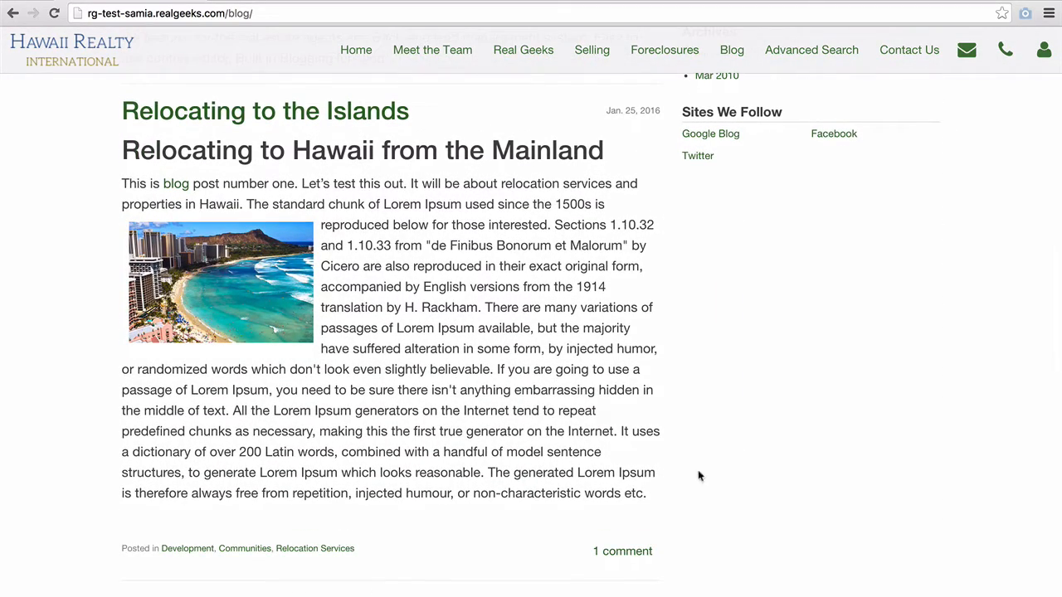
pyautogui.click(636, 555)
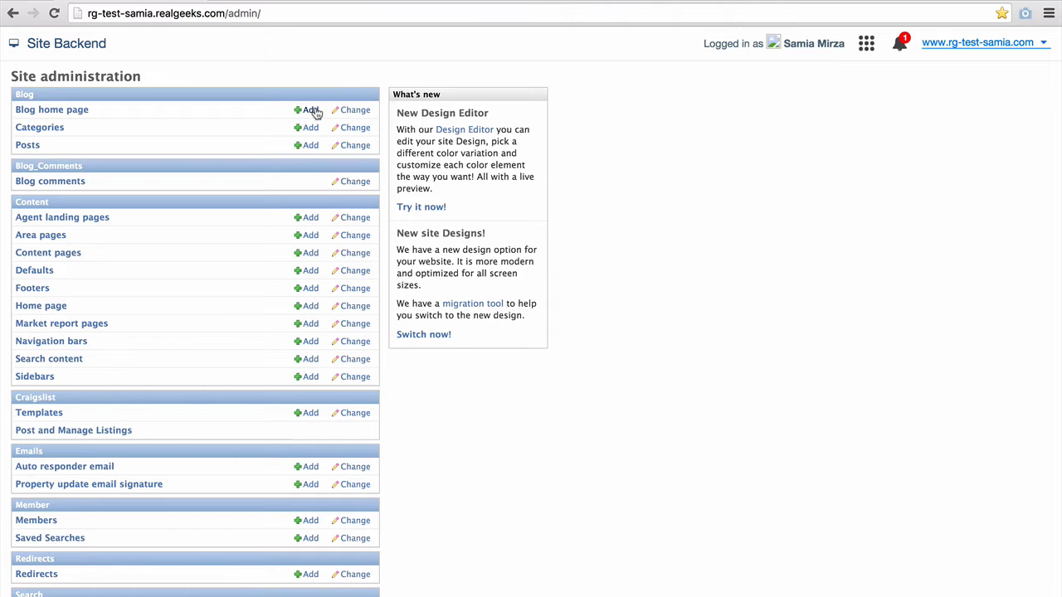
# - From the Blog home page list, start adding a new blog home page
pyautogui.click(57, 115)
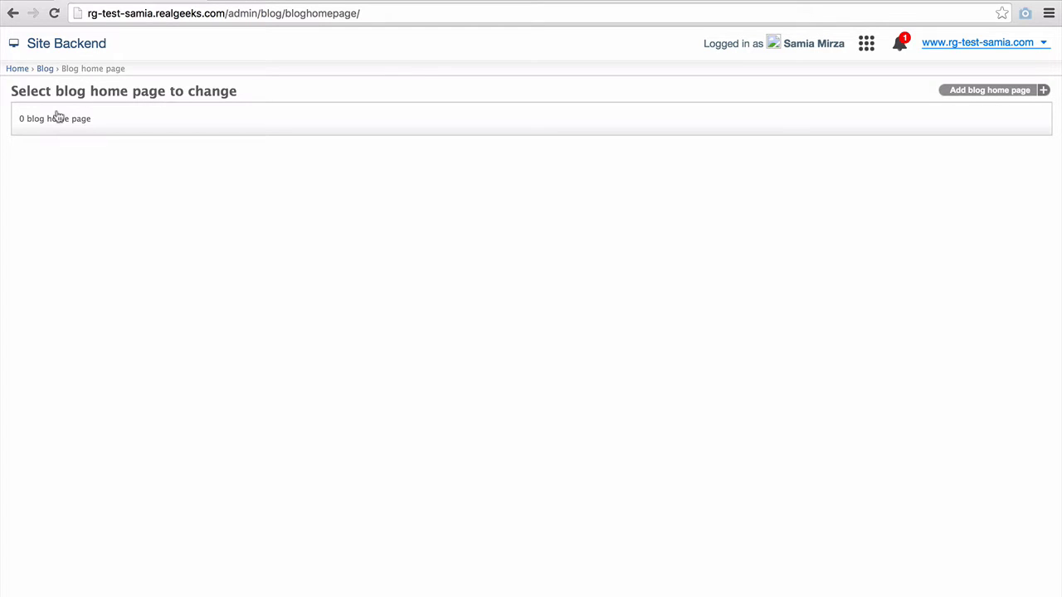
pyautogui.click(980, 93)
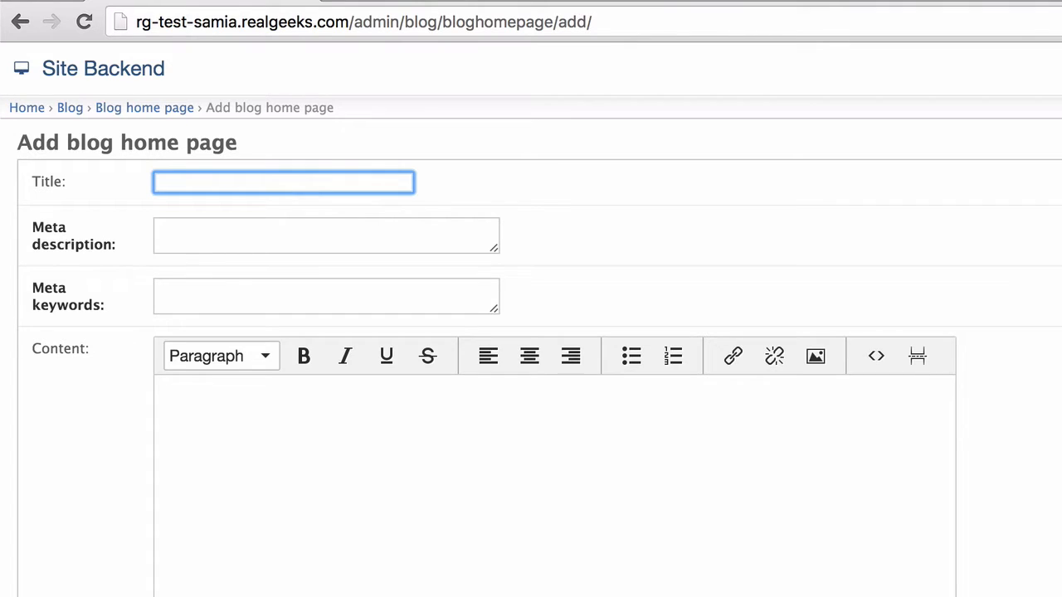
# - Title the blog home page 'Hawaii Real Estate News Blog'
pyautogui.write('Hawaii Real Esteate')
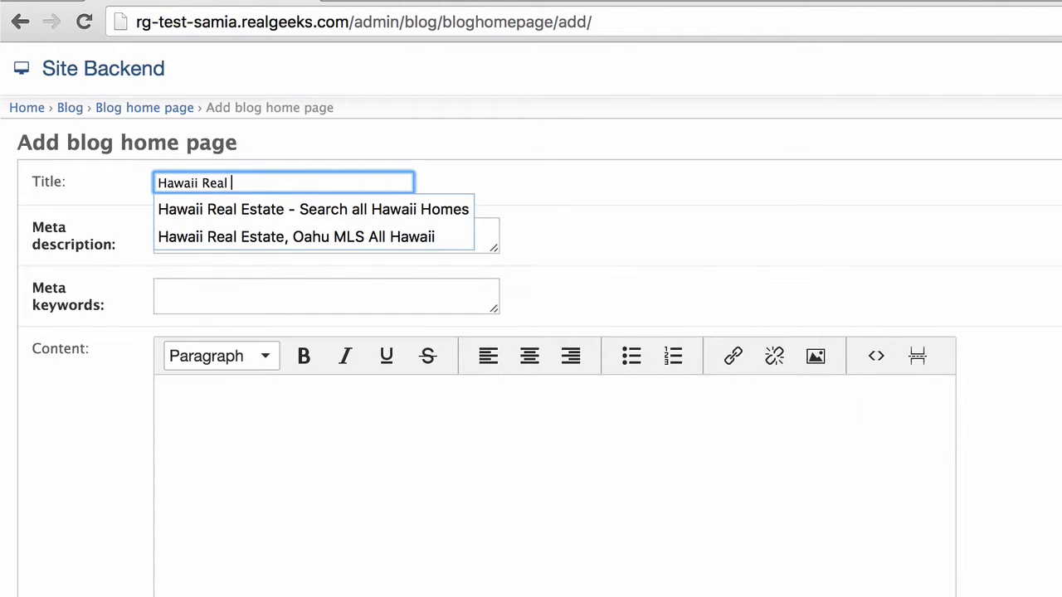
pyautogui.press('BackSpace')
pyautogui.press('BackSpace')
pyautogui.press('BackSpace')
pyautogui.press('BackSpace')
pyautogui.write('ate News Blog')
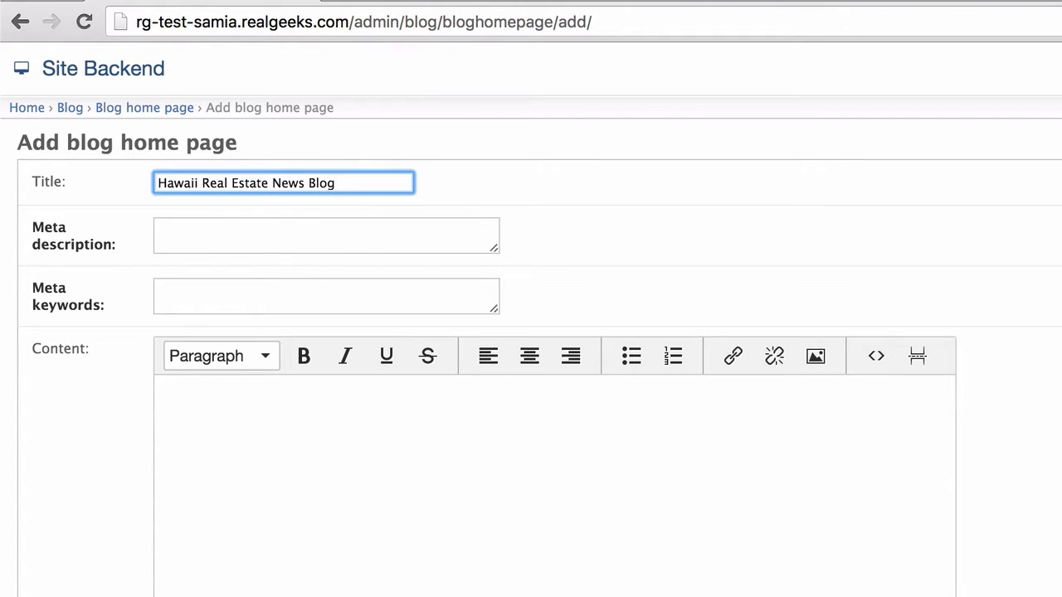
# - Enter the meta description about market trends, Hawaiian living conditions and investing in Hawaiian Real Estate
pyautogui.press('Tab')
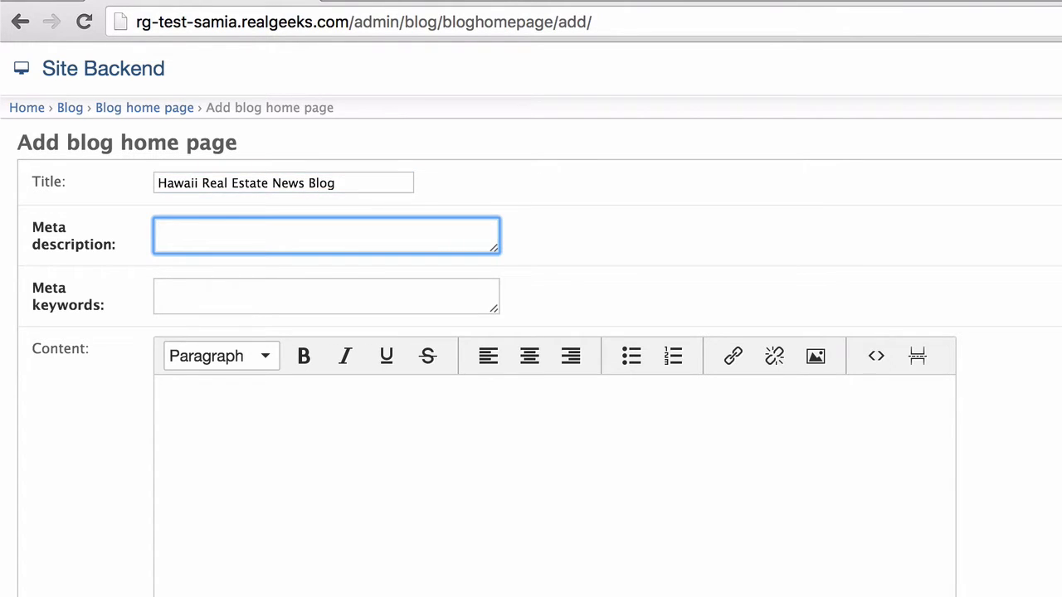
pyautogui.write('Read about th')
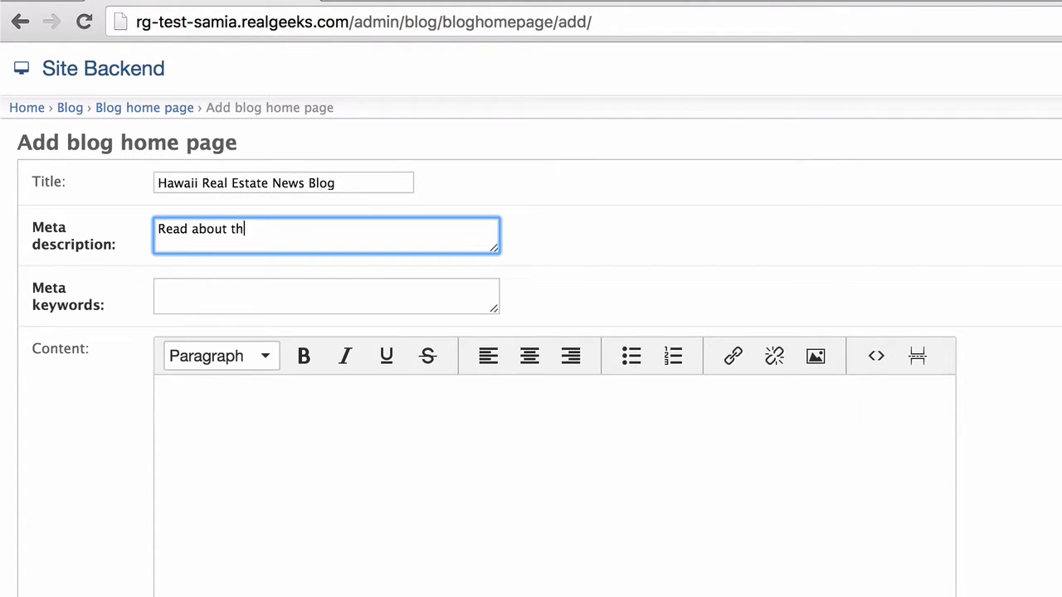
pyautogui.write('e latest Market ')
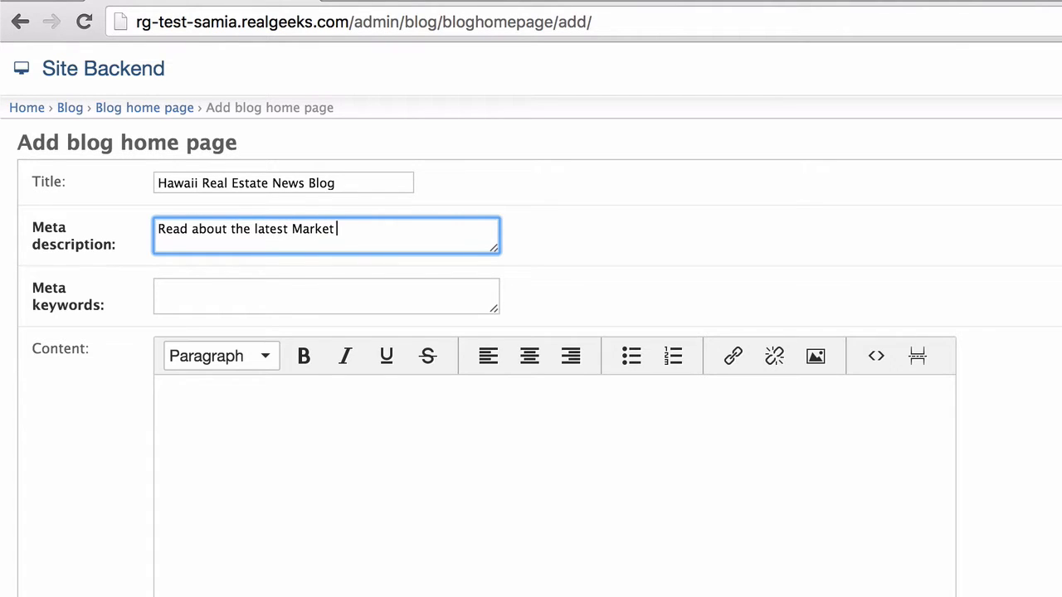
pyautogui.write('Trends, Hawaiian living conditions,')
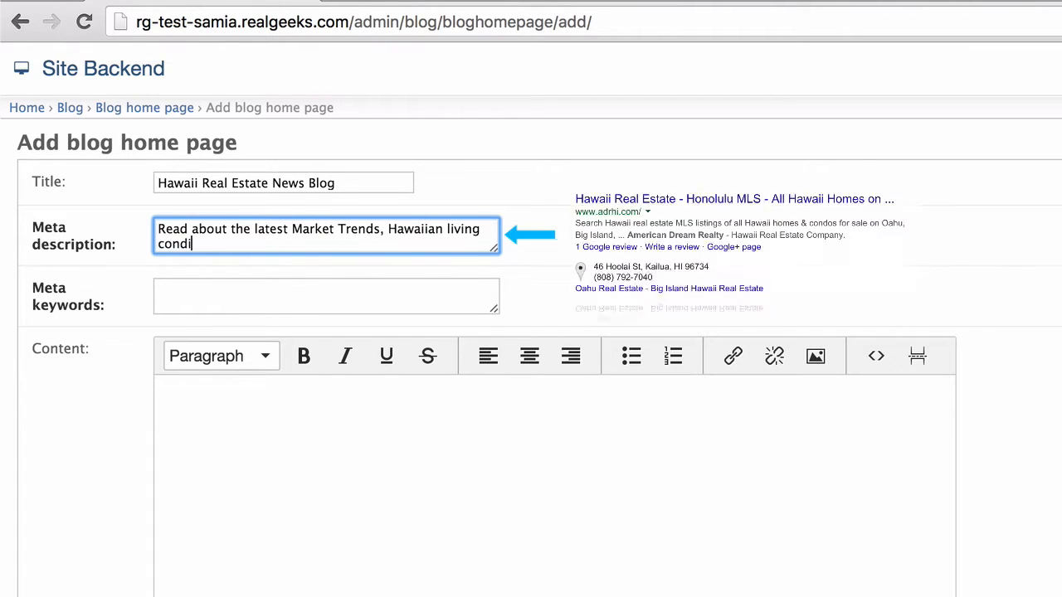
pyautogui.press('BackSpace')
pyautogui.press('BackSpace')
pyautogui.write('and the benefi')
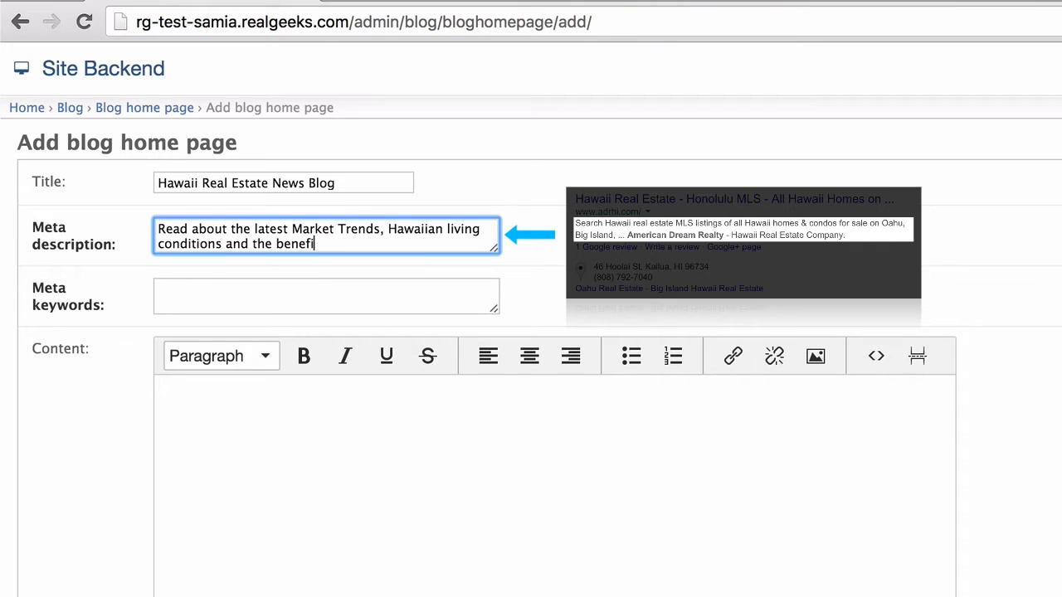
pyautogui.write('ts of investings')
pyautogui.press('BackSpace')
pyautogui.write('in')
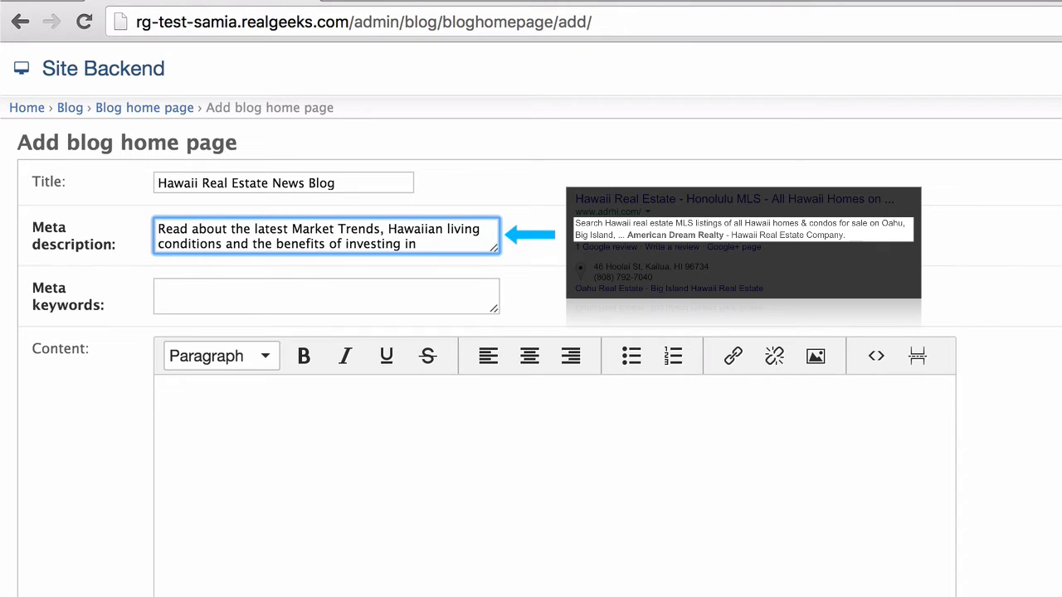
pyautogui.write(' Hawaiian Real Est')
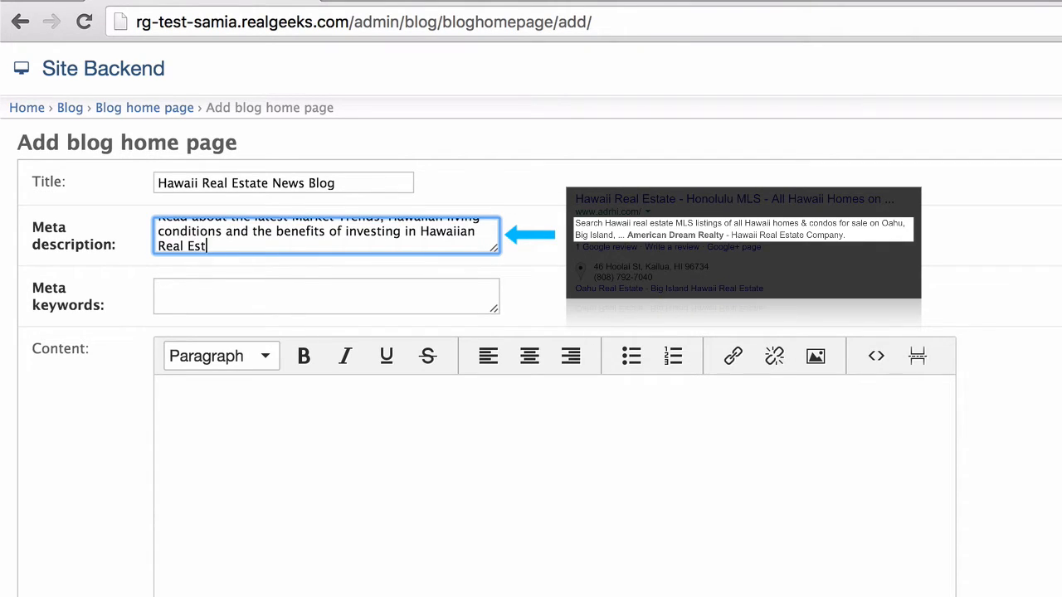
pyautogui.write('ate.')
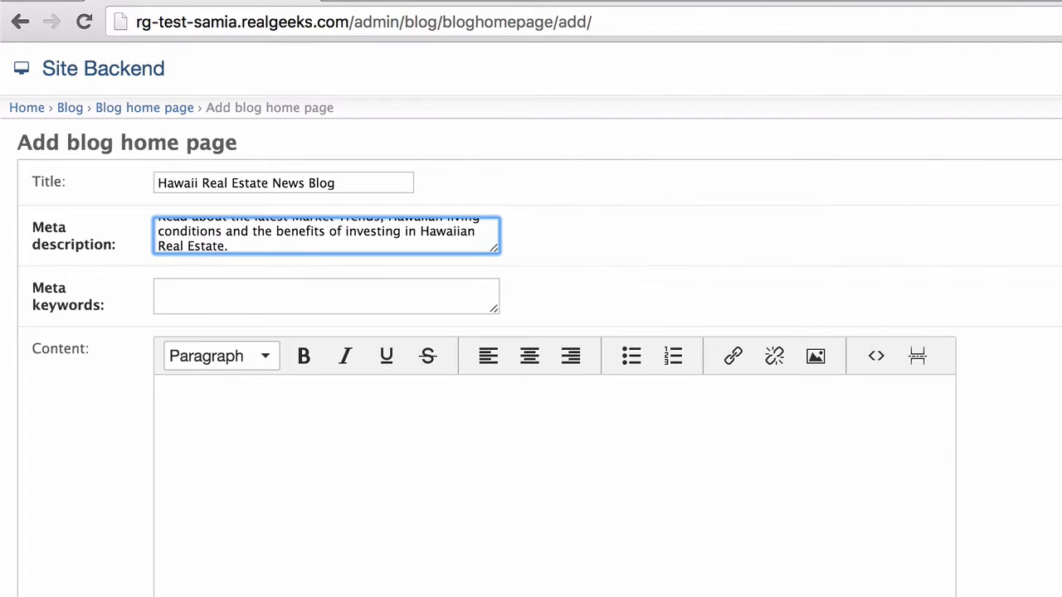
# - Enter meta keywords: hawaii, hawaiian, real estate, island life, hawaii life, sociability, relocation, opinions, community, buying homes
pyautogui.click(159, 289)
pyautogui.write('hawaii')
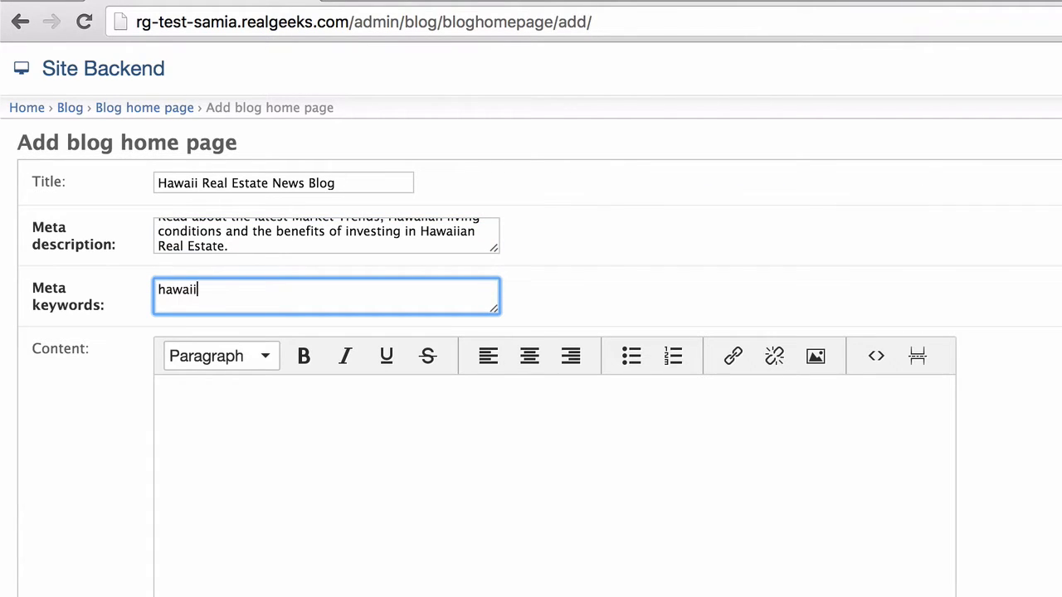
pyautogui.write(', hawaiian, ')
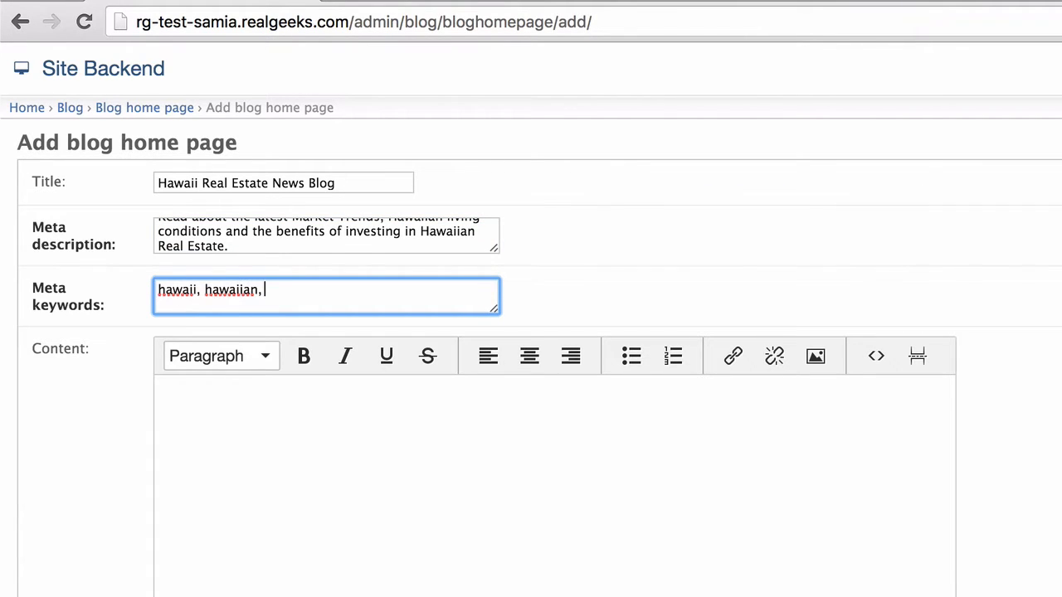
pyautogui.write('real estate, island i')
pyautogui.press('BackSpace')
pyautogui.write('life,')
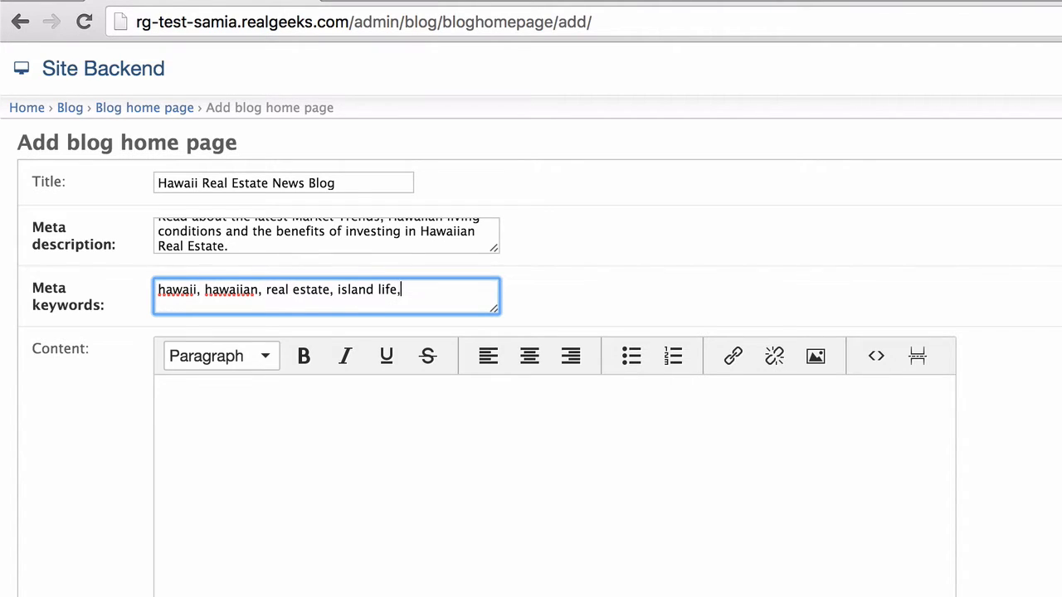
pyautogui.write(' hawaii life, sociab')
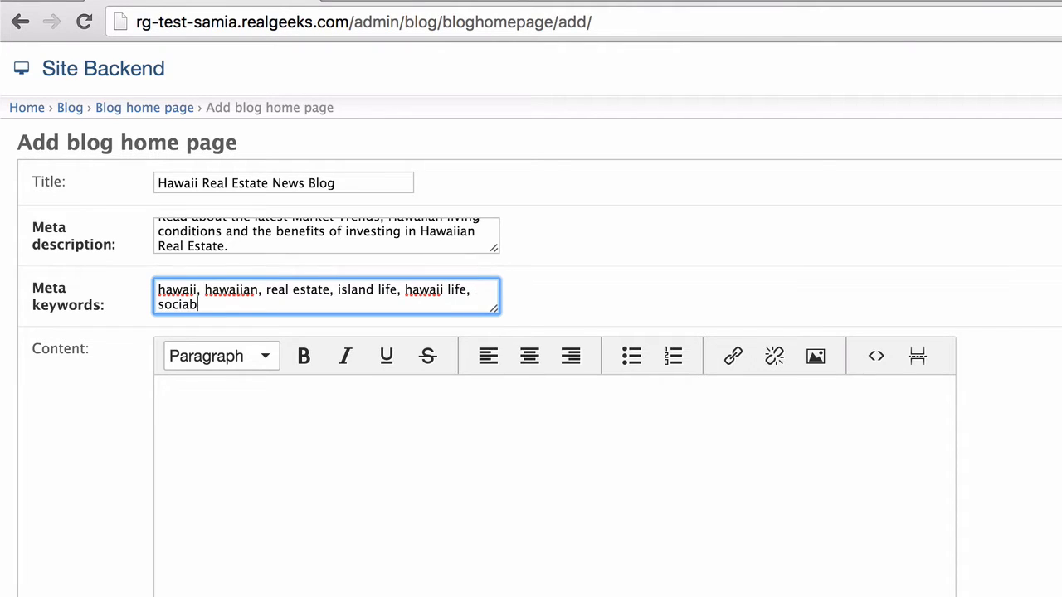
pyautogui.write('ility, relocation')
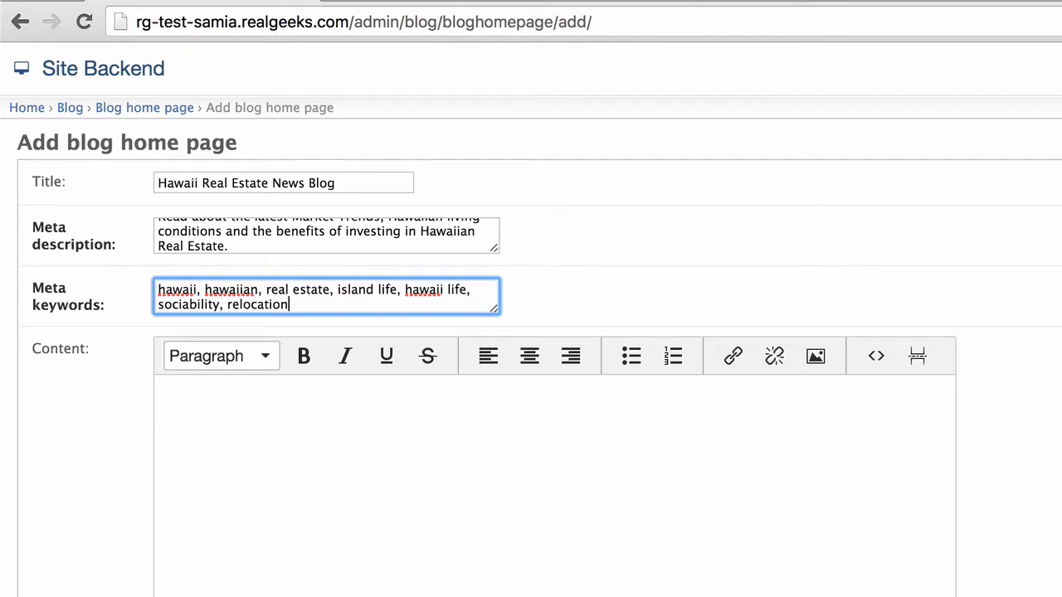
pyautogui.write(', opinions')
pyautogui.write(', ')
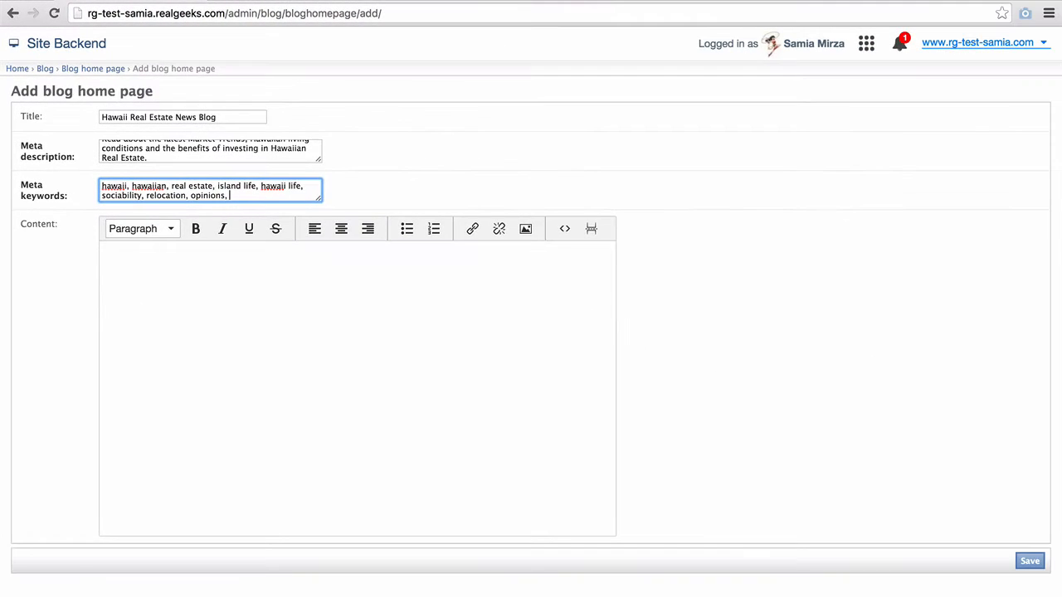
pyautogui.write('community, buying homes')
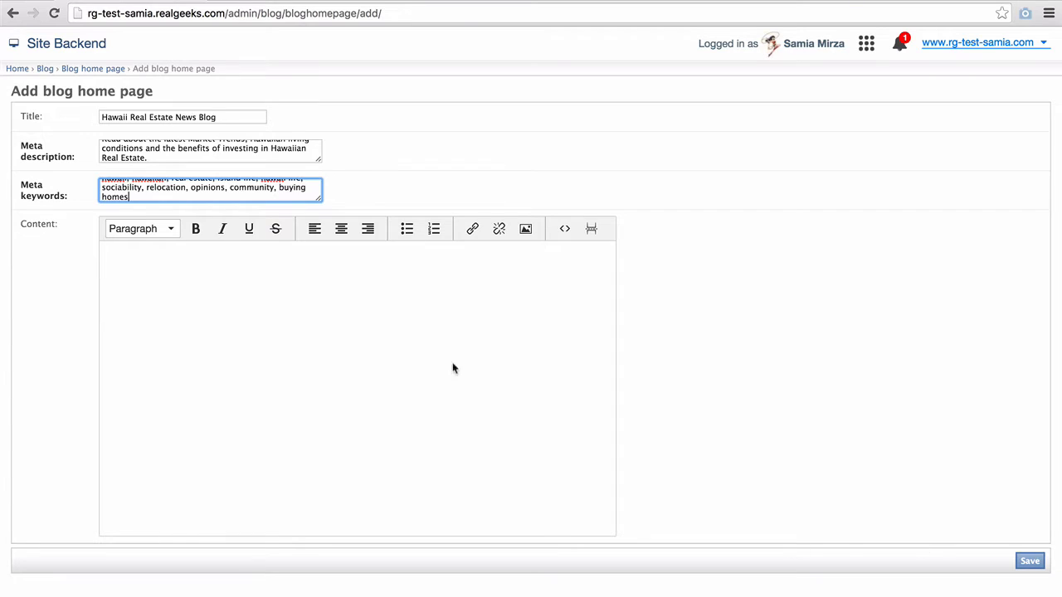
pyautogui.click(337, 268)
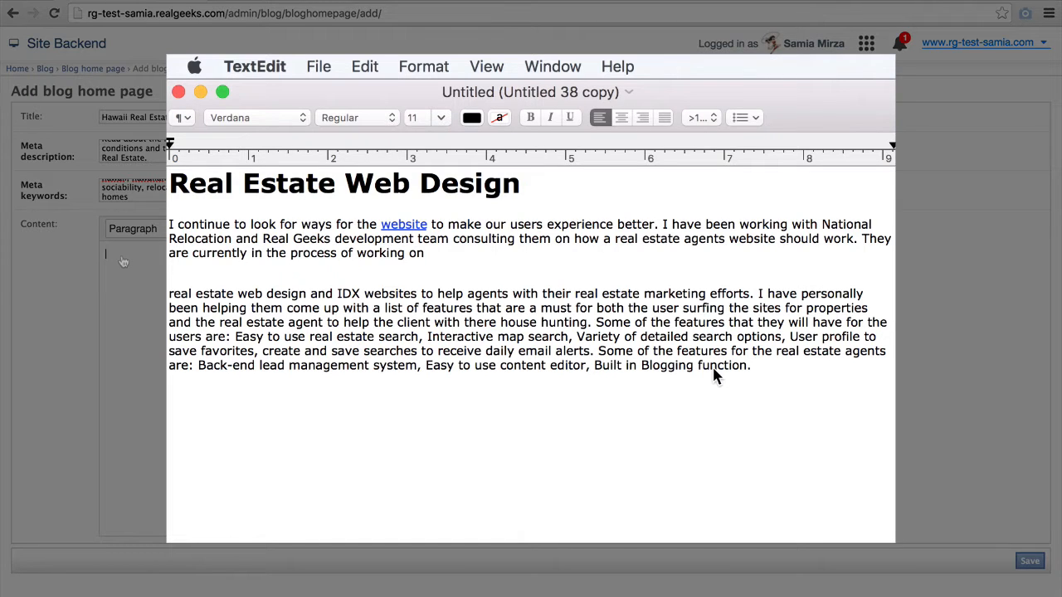
# - Convert the TextEdit draft to plain text
pyautogui.click(409, 60)
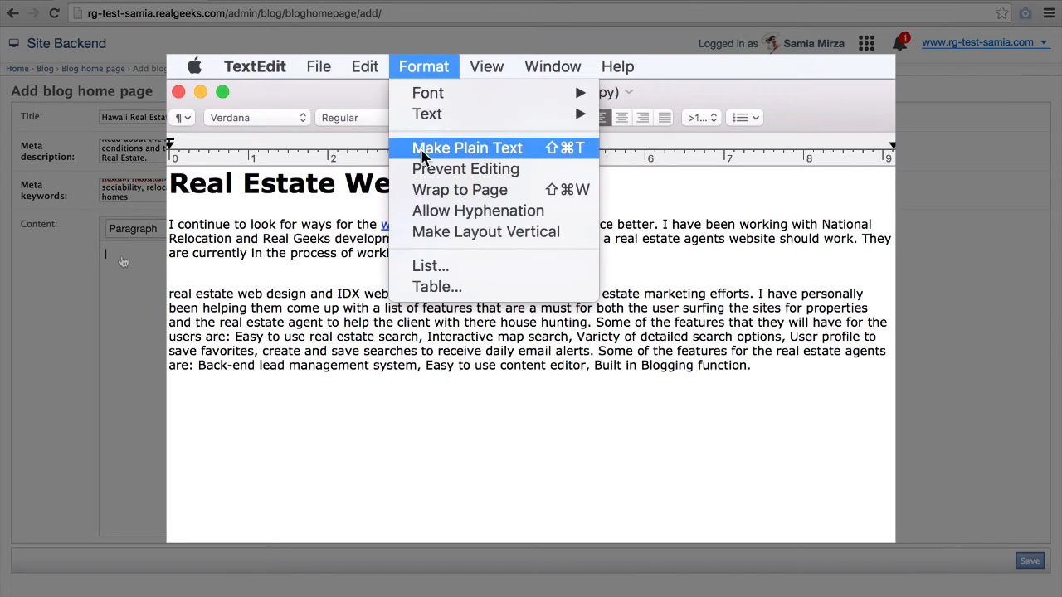
pyautogui.click(423, 151)
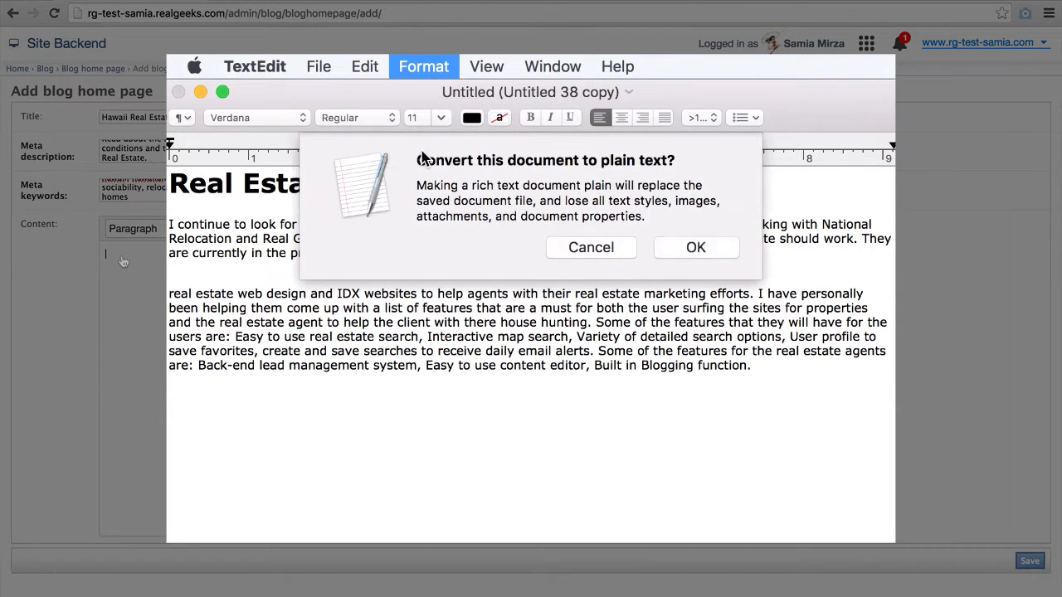
pyautogui.click(695, 248)
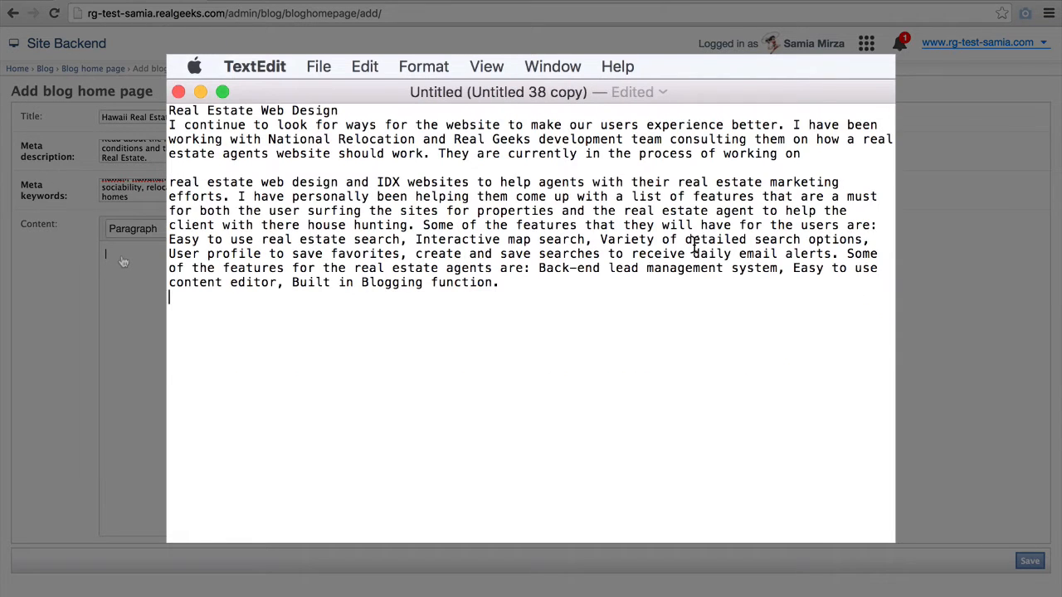
# - Copy the whole draft text and return to the blog post form
pyautogui.moveTo(249, 162); pyautogui.dragTo(170, 109)
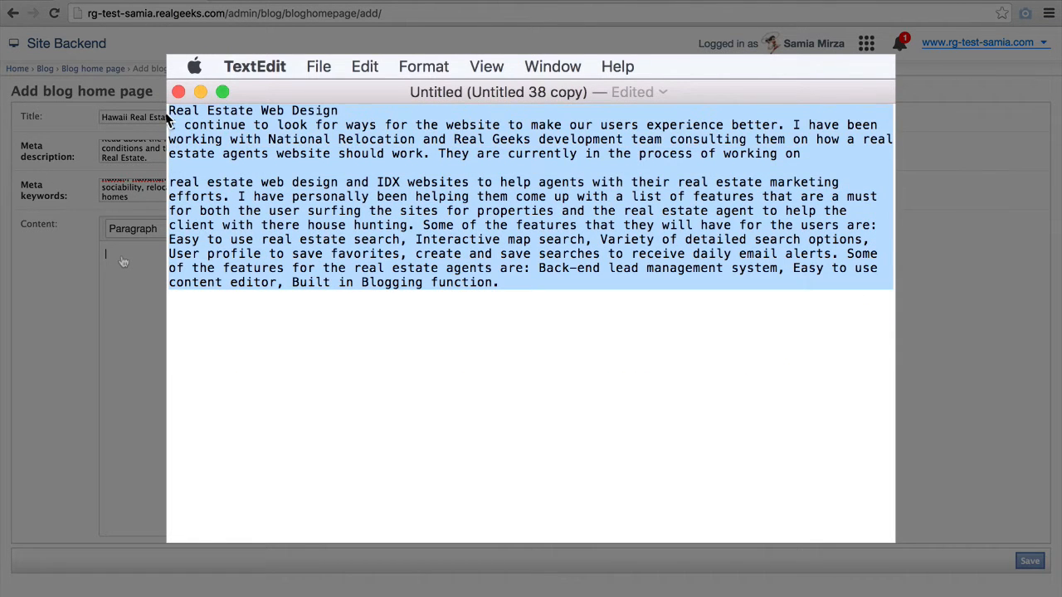
pyautogui.rightClick(301, 162)
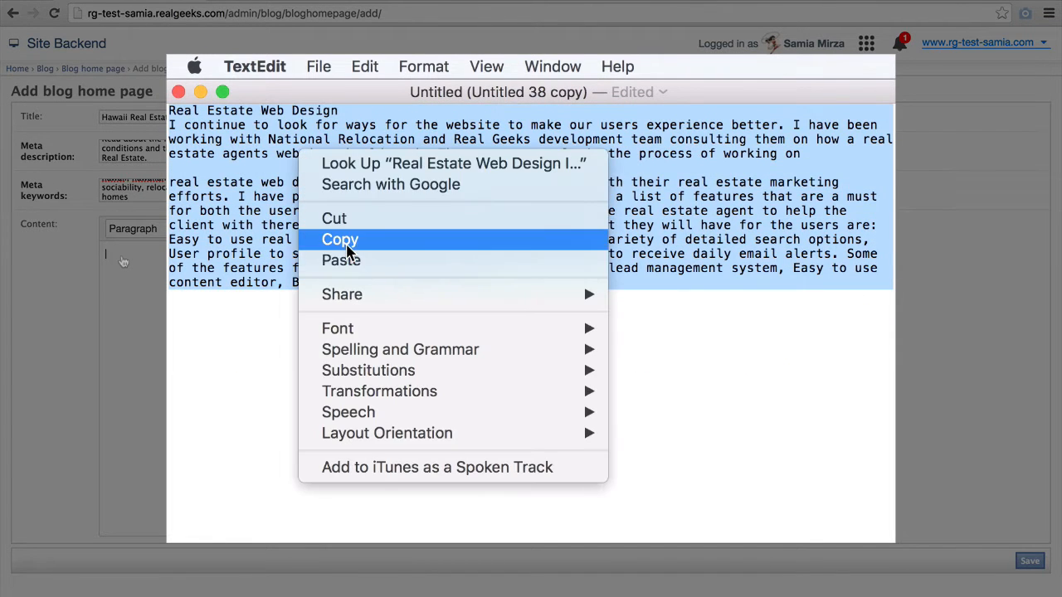
pyautogui.click(342, 241)
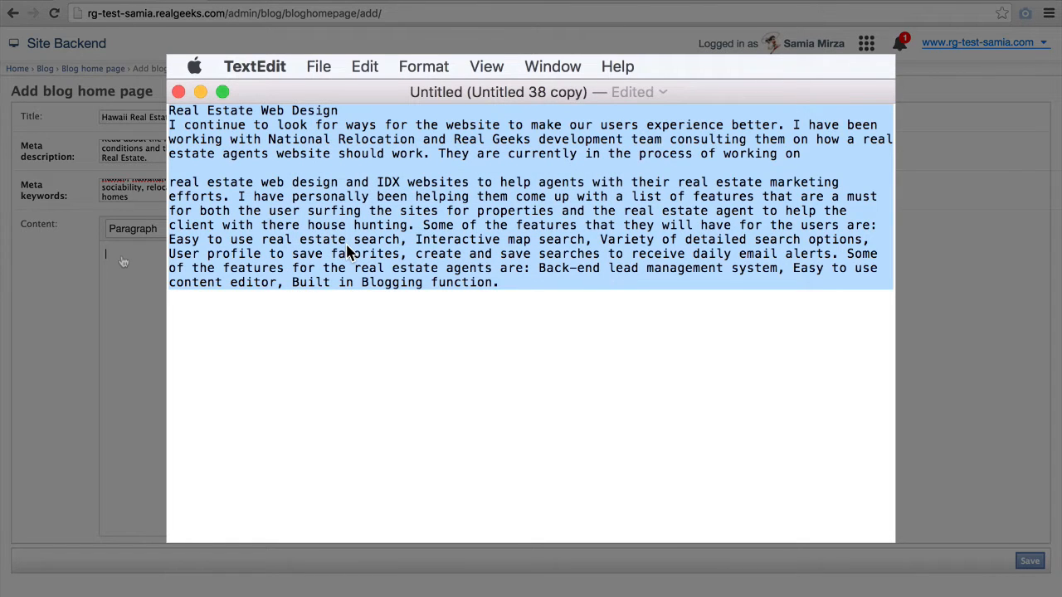
pyautogui.click(118, 251)
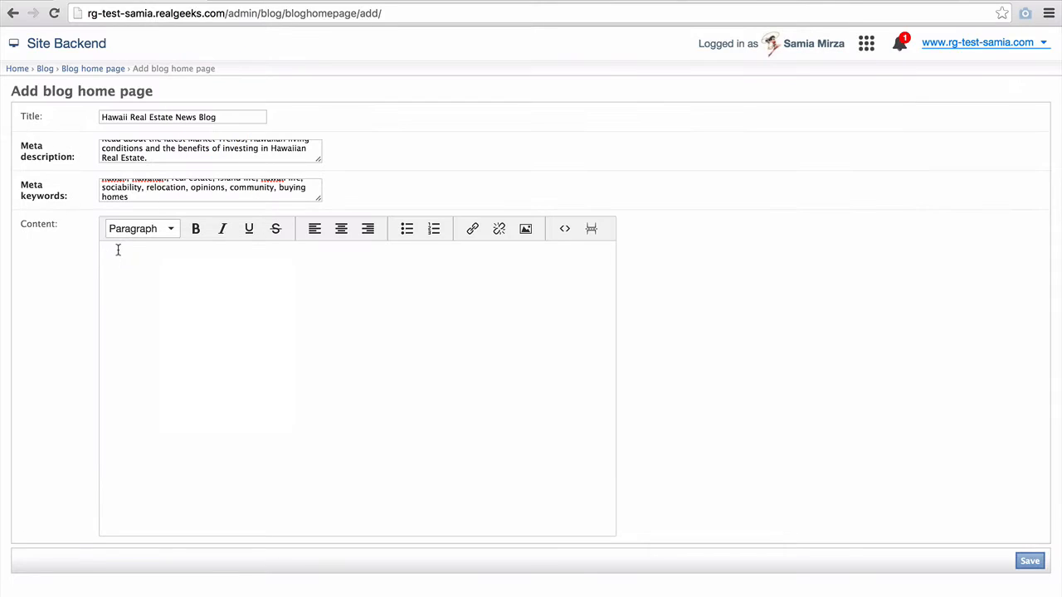
# - Paste the article into Content and format 'Real Estate Web Design' as Heading 1
pyautogui.rightClick(117, 250)
pyautogui.click(160, 315)
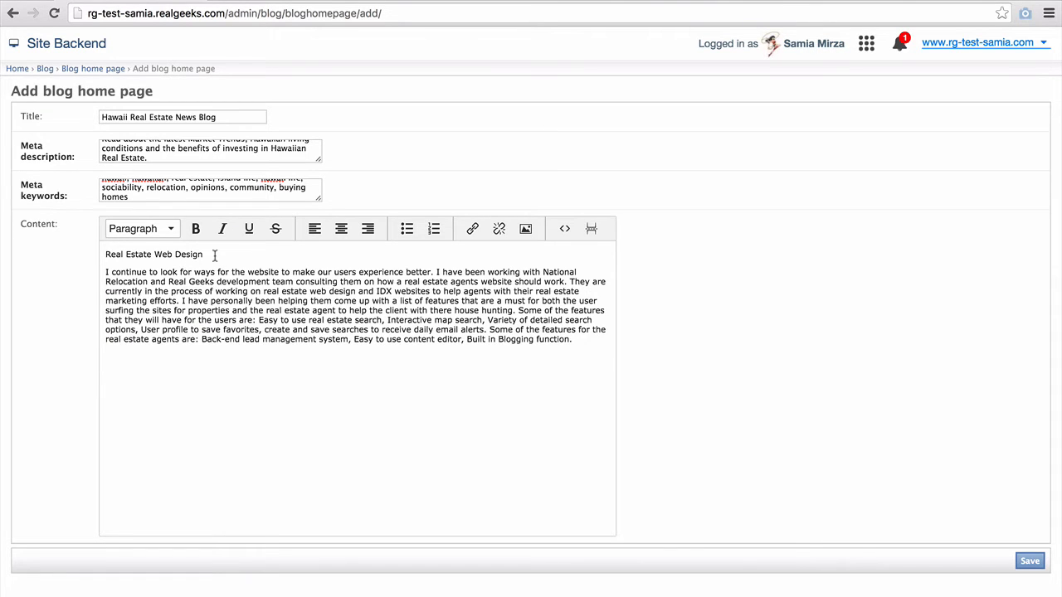
pyautogui.moveTo(214, 256); pyautogui.dragTo(82, 249)
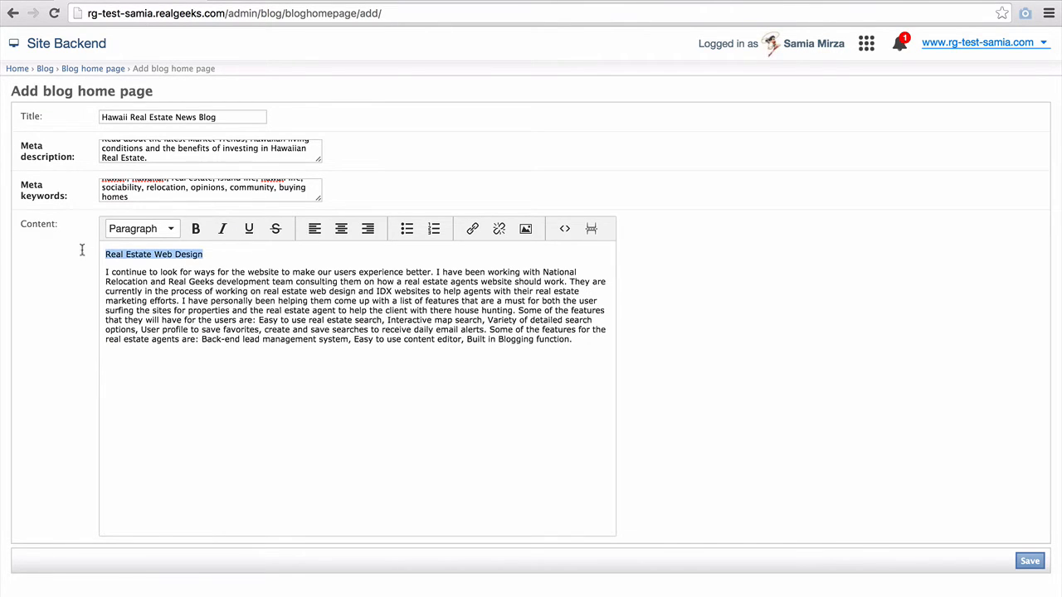
pyautogui.click(173, 231)
pyautogui.click(178, 327)
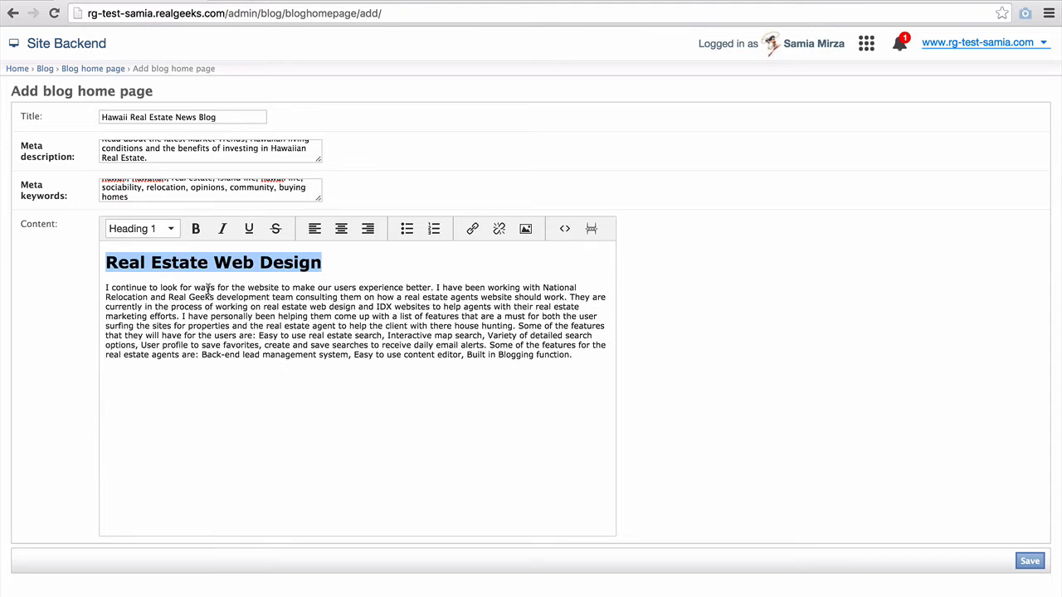
pyautogui.click(191, 288)
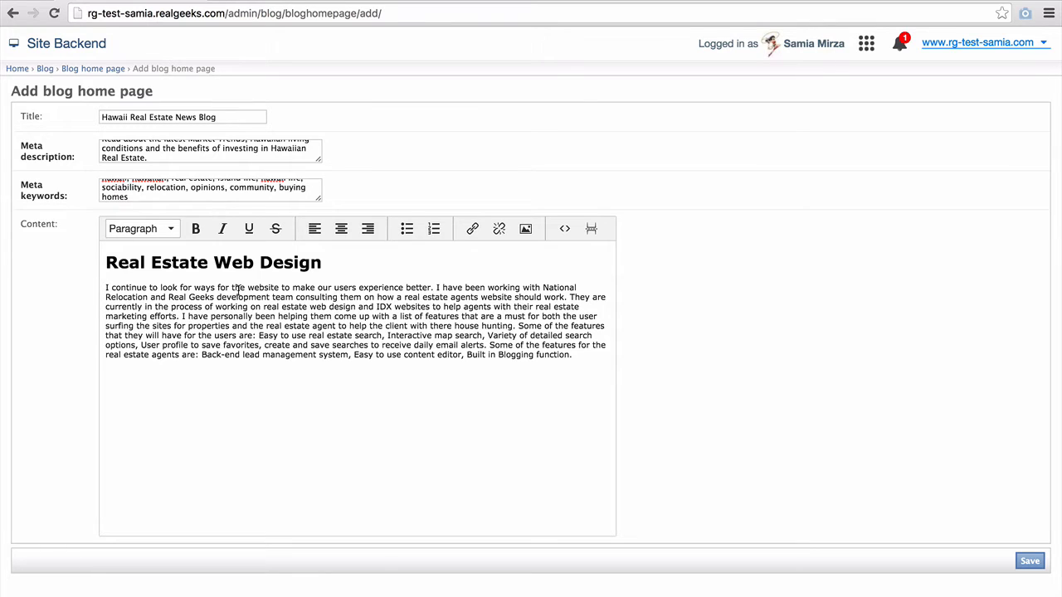
pyautogui.moveTo(247, 288); pyautogui.dragTo(280, 288)
pyautogui.click(471, 231)
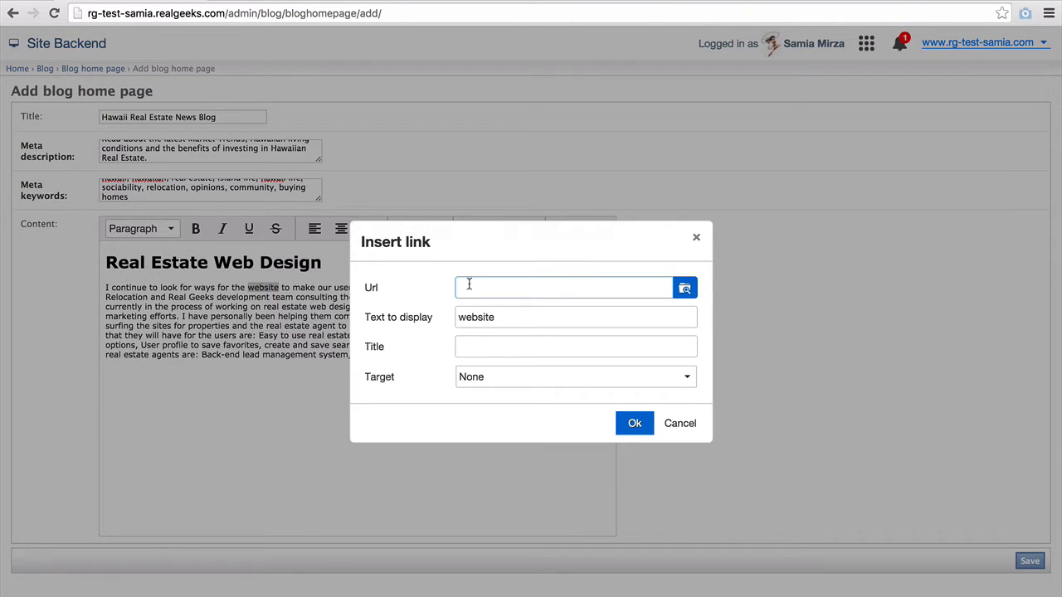
# - Link the selected word 'website' to the URL /featured/
pyautogui.write('http://www.realgeeks.com')
pyautogui.hotkey('ctrl', 'a')
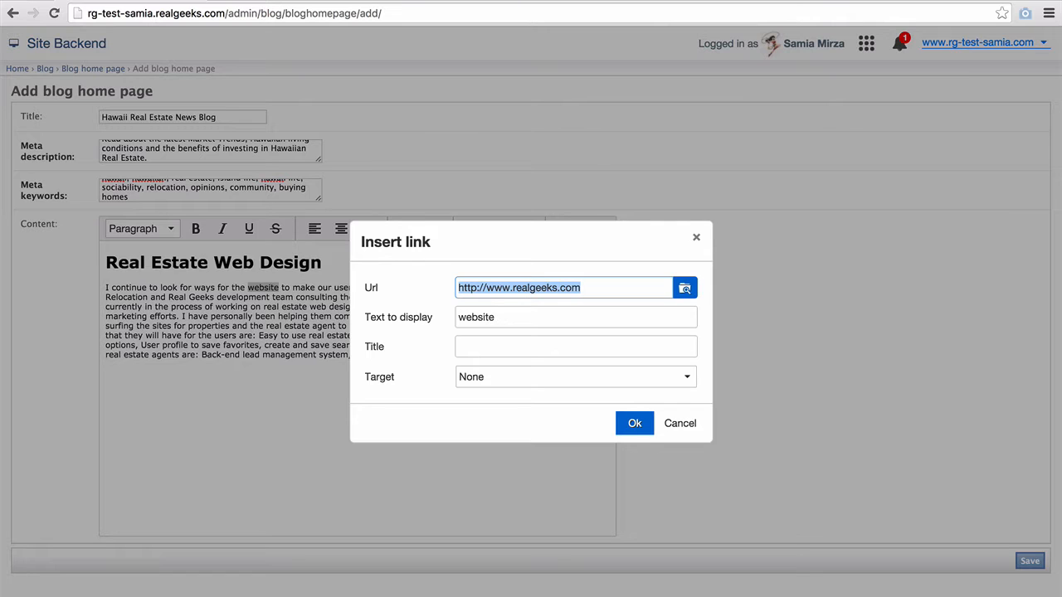
pyautogui.write('/')
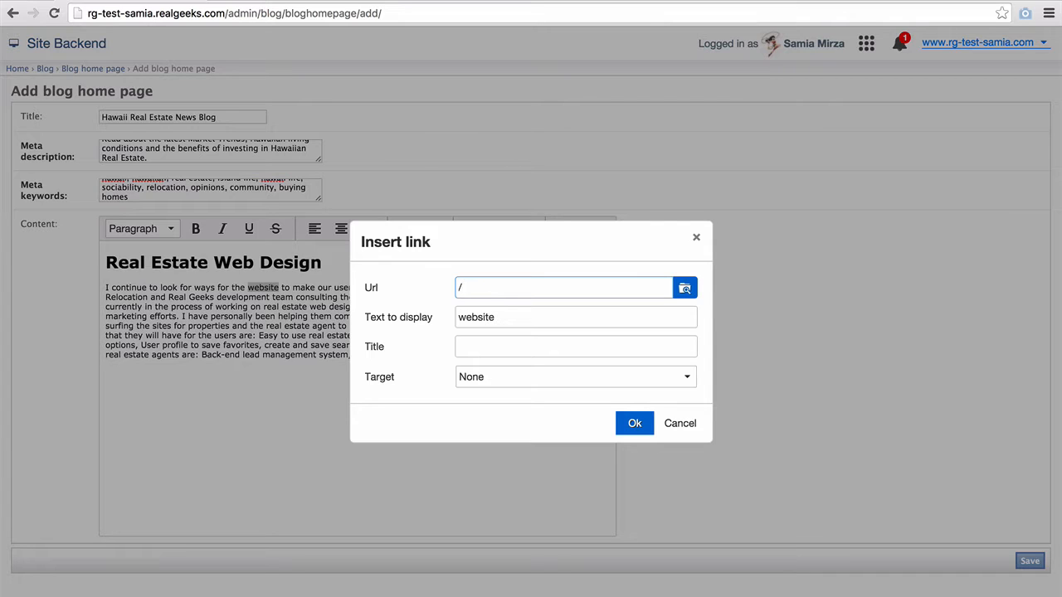
pyautogui.write('featured/')
pyautogui.click(634, 424)
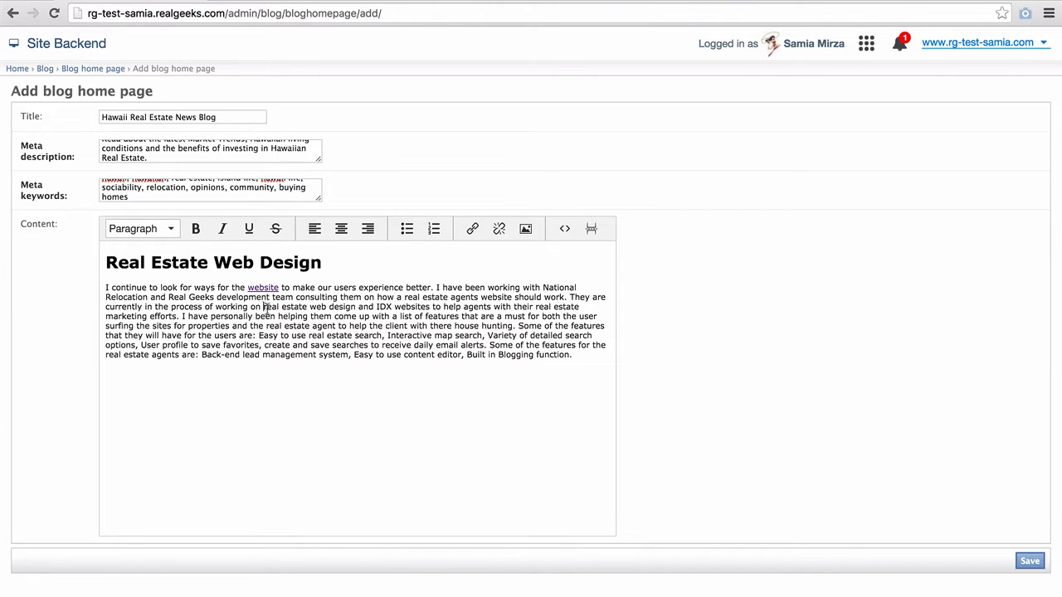
# - Pick maui.jpg from the uploaded images as the inserted image source
pyautogui.click(527, 229)
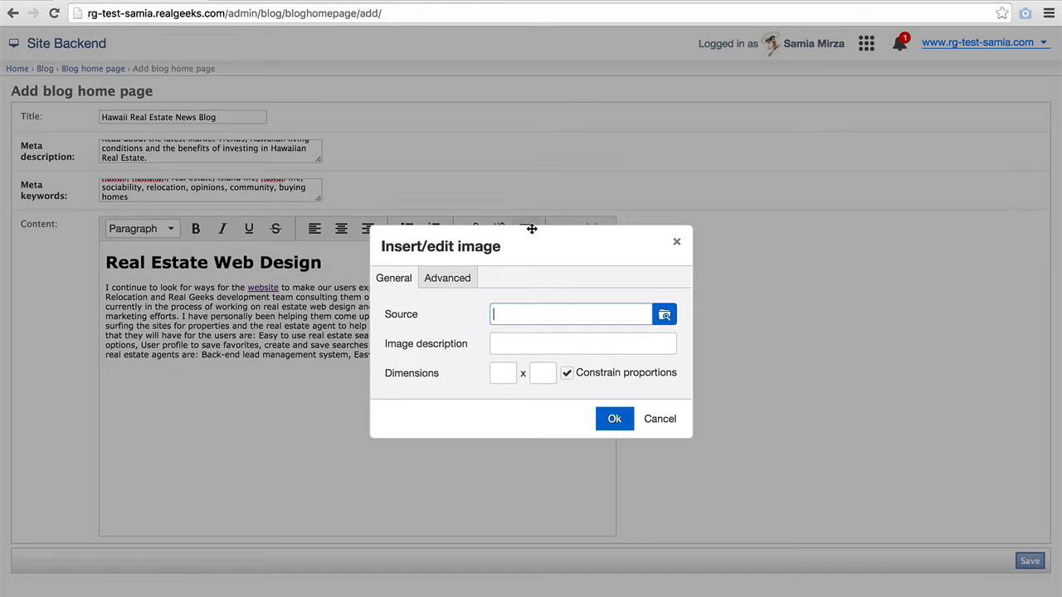
pyautogui.click(664, 316)
pyautogui.scroll(-5, 648, 322)
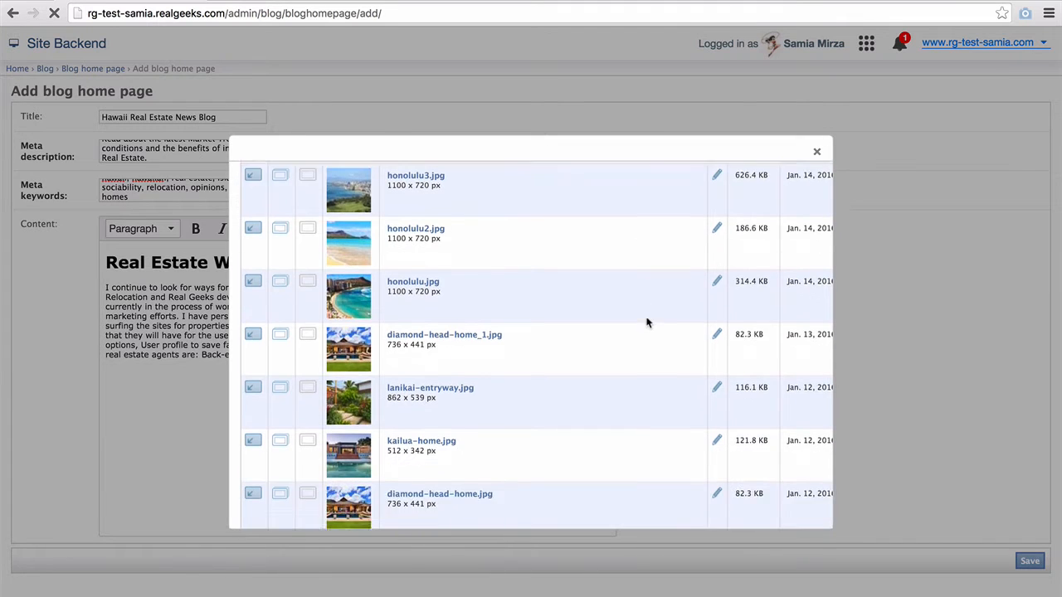
pyautogui.scroll(-4, 647, 323)
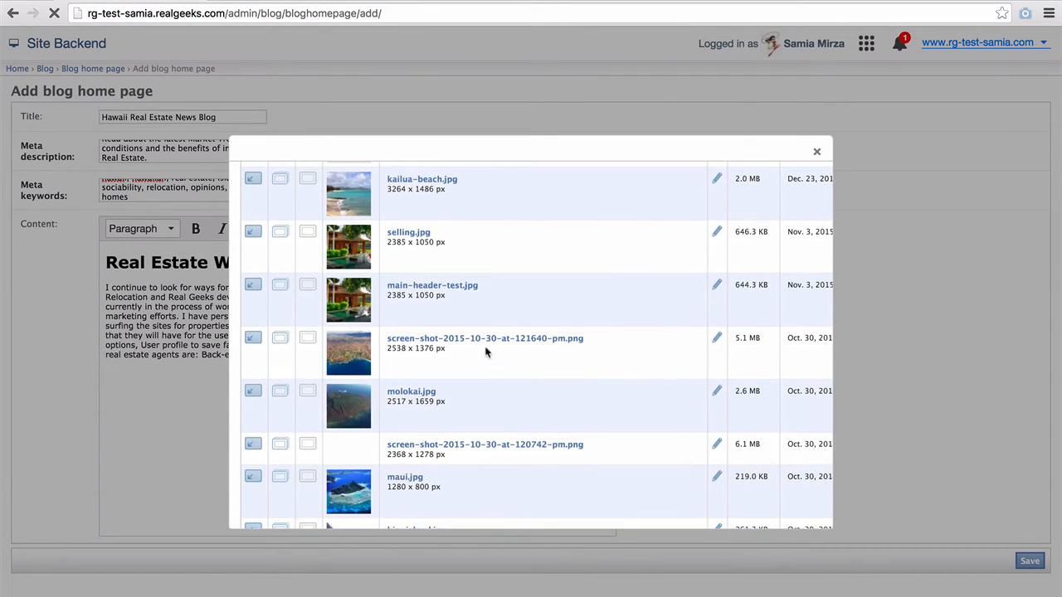
pyautogui.scroll(-2, 334, 445)
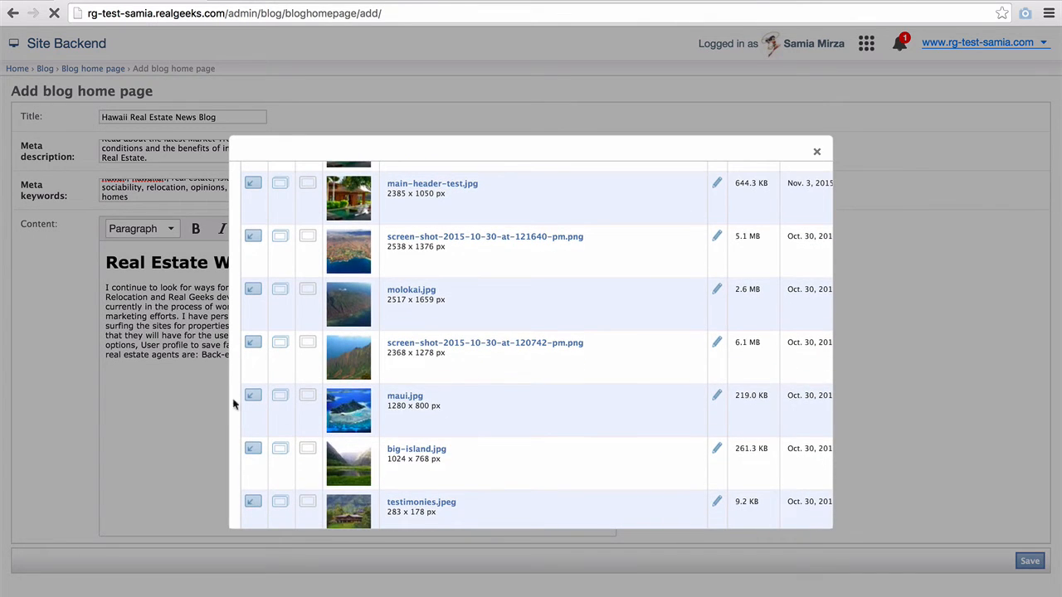
pyautogui.click(251, 394)
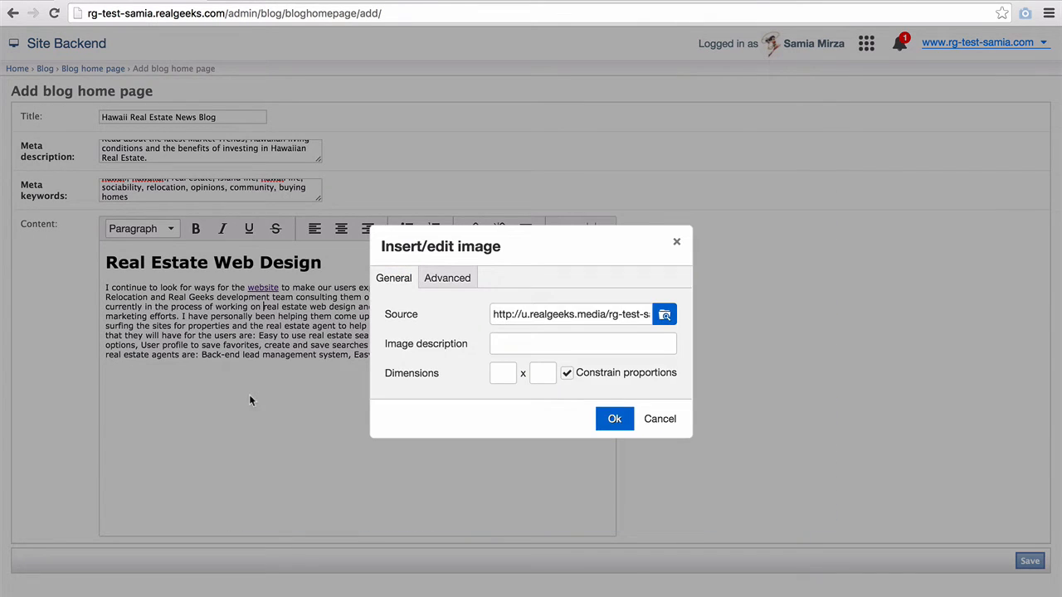
# - Set the image width to 300 with vertical and horizontal space 10, and insert it
pyautogui.click(509, 371)
pyautogui.doubleClick(509, 371)
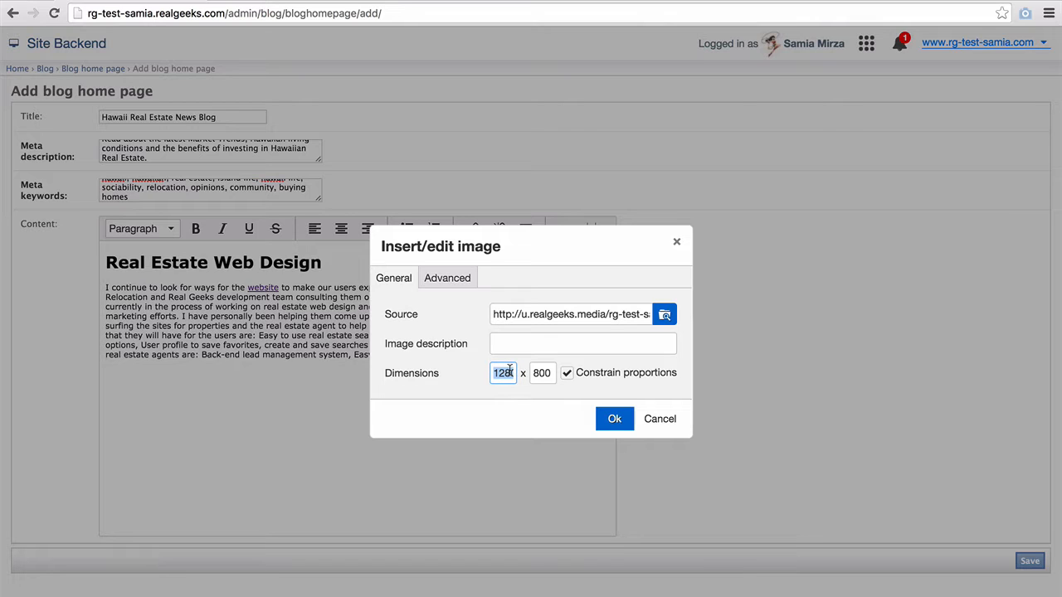
pyautogui.write('300')
pyautogui.press('Tab')
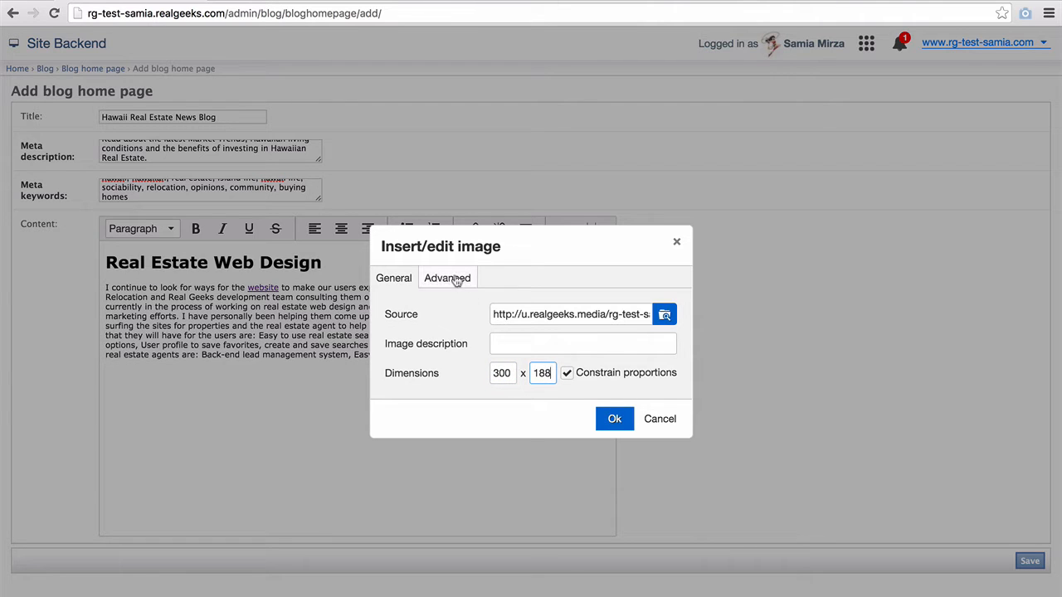
pyautogui.click(455, 279)
pyautogui.click(504, 343)
pyautogui.write('10')
pyautogui.press('Tab')
pyautogui.write('10')
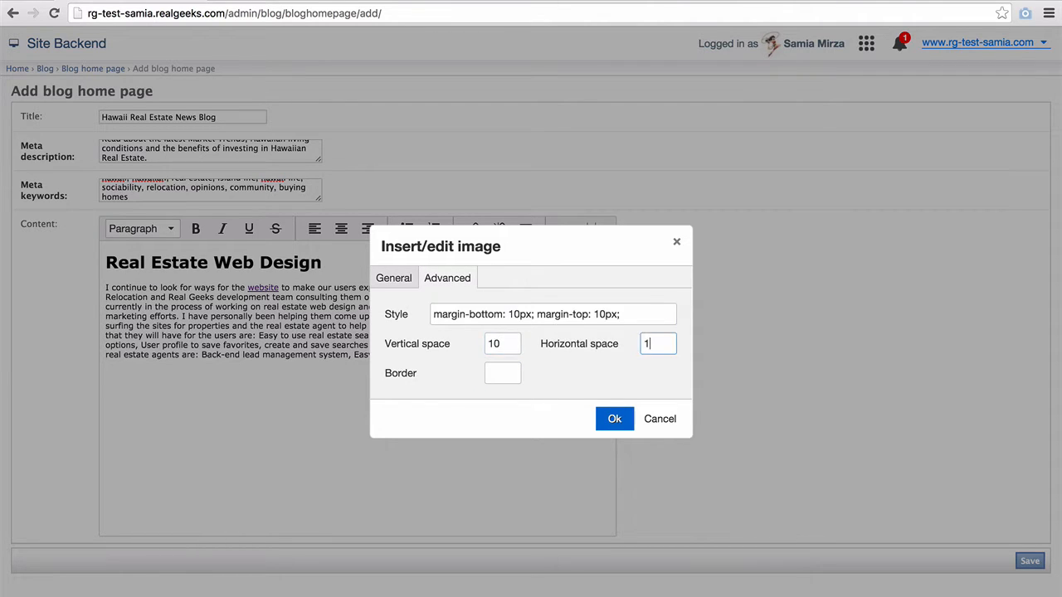
pyautogui.click(617, 424)
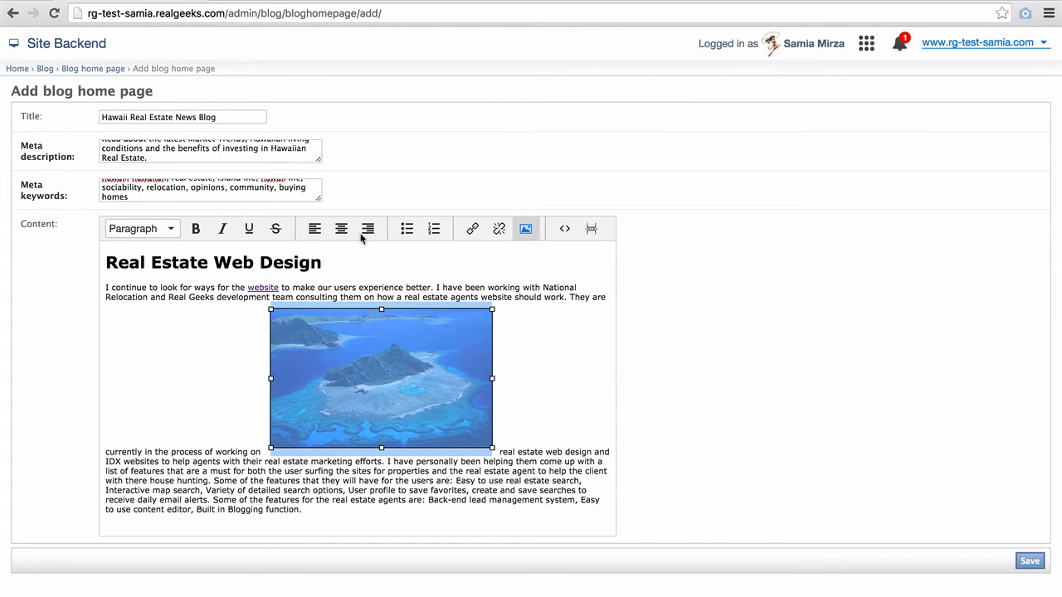
# - Align the island photo left so text wraps beside it, and link the photo to /
pyautogui.click(315, 228)
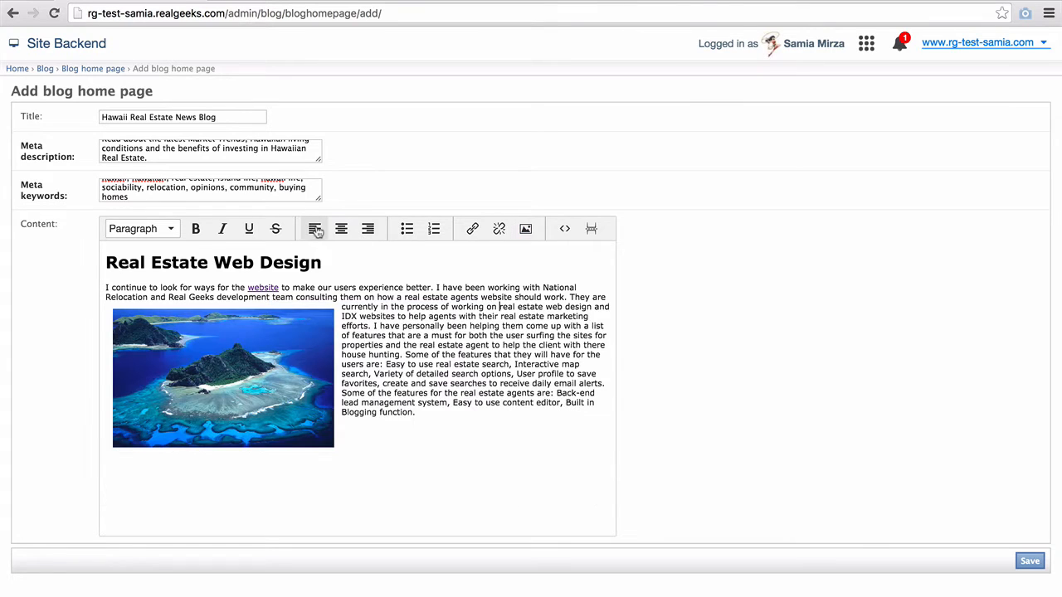
pyautogui.click(280, 390)
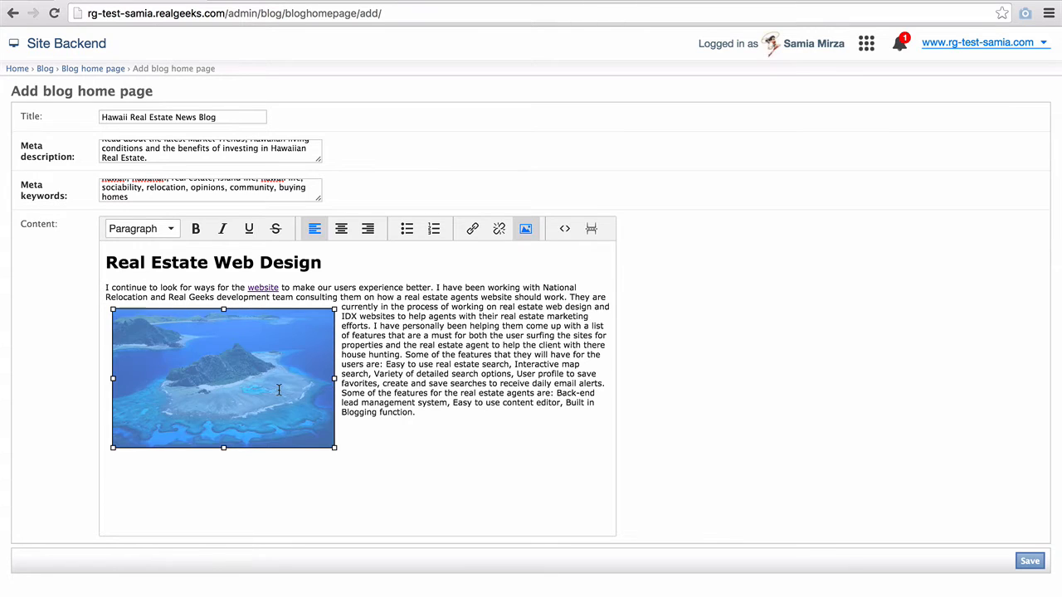
pyautogui.click(472, 228)
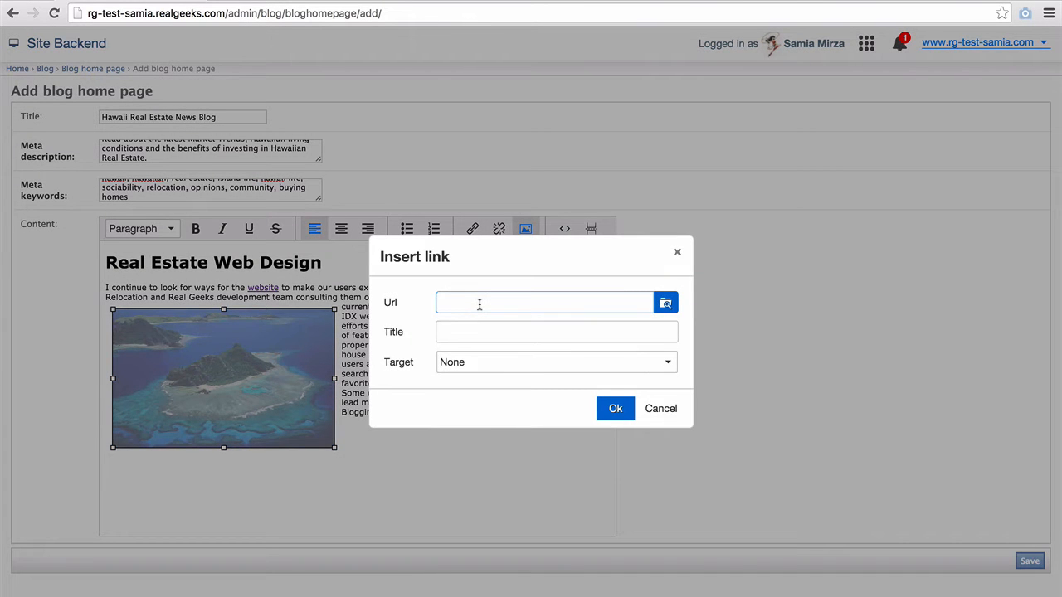
pyautogui.write('http://www.realgeeks.com')
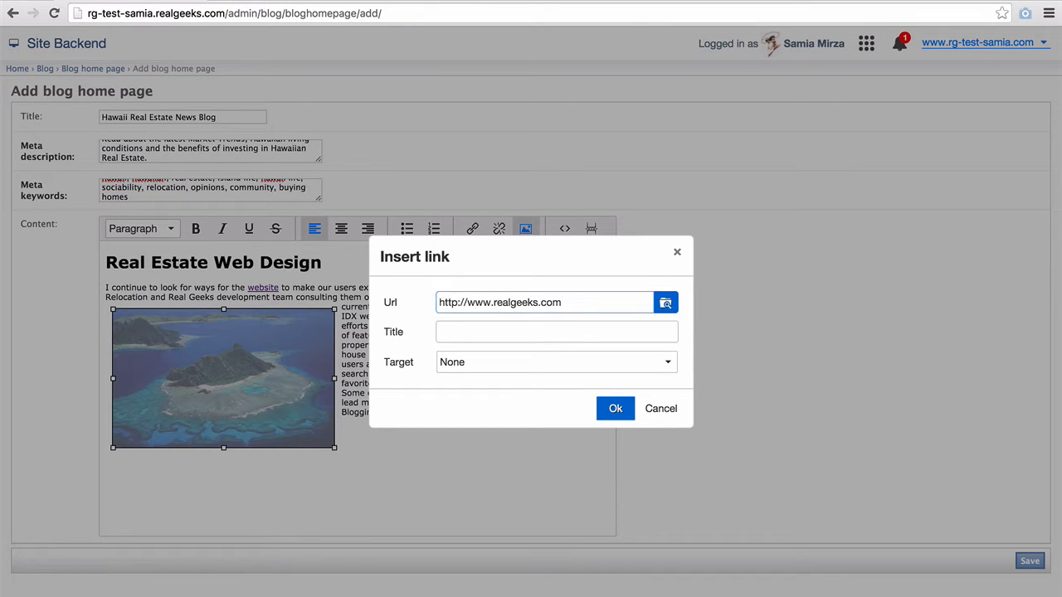
pyautogui.hotkey('ctrl', 'a')
pyautogui.write('/')
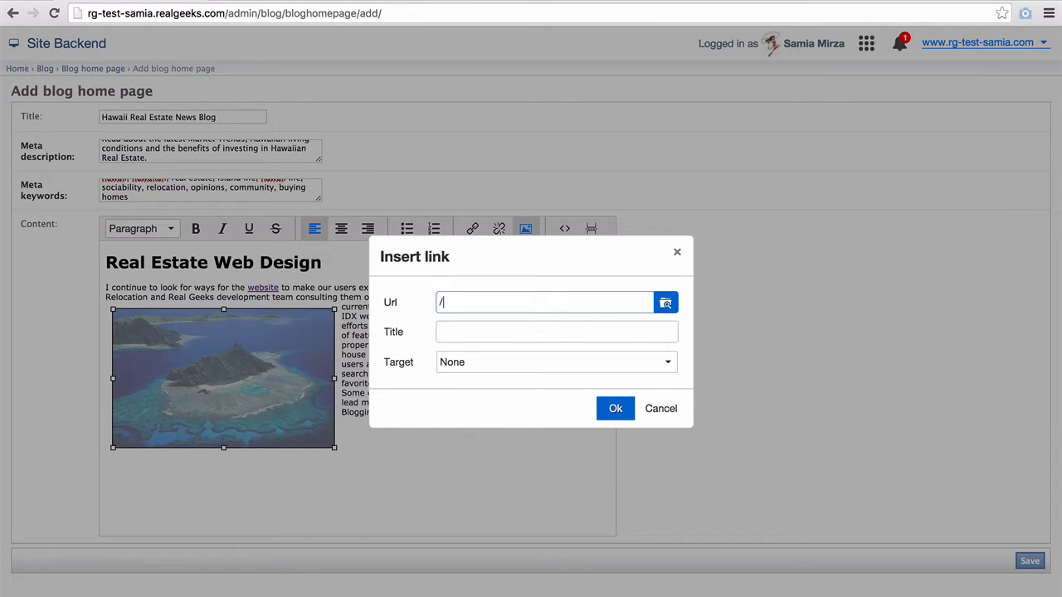
pyautogui.write('maui/')
pyautogui.hotkey('ctrl', 'a')
pyautogui.write('/')
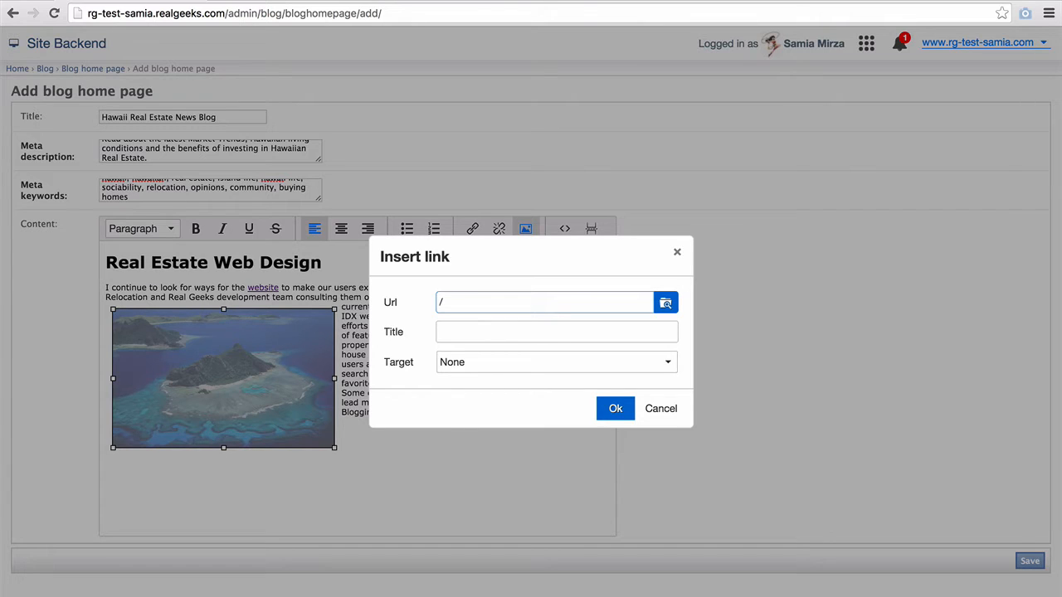
pyautogui.click(618, 410)
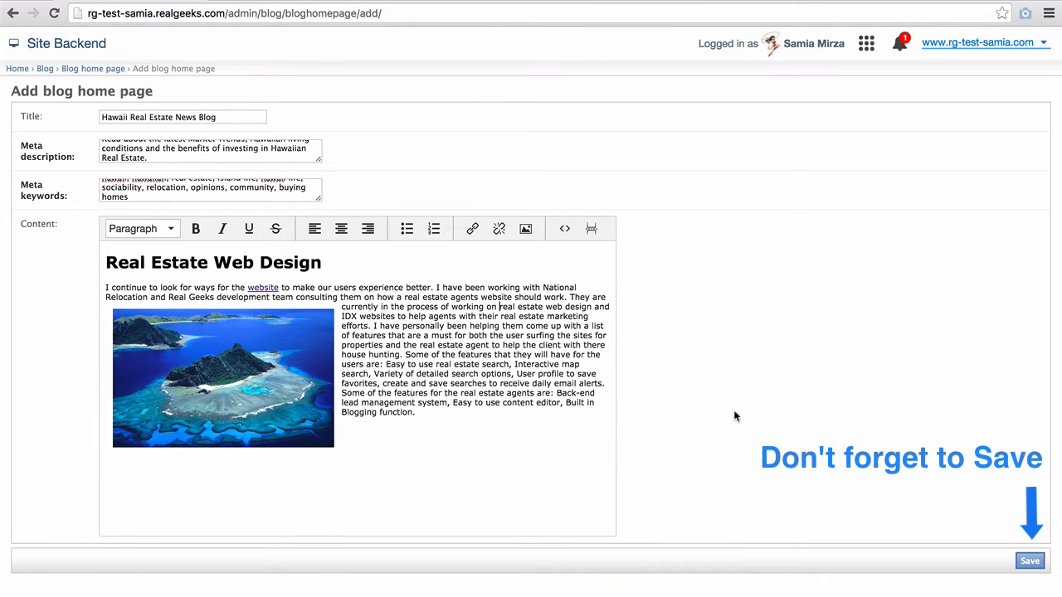
# - Save the post and scroll the live blog to check the new post and photo
pyautogui.click(1026, 563)
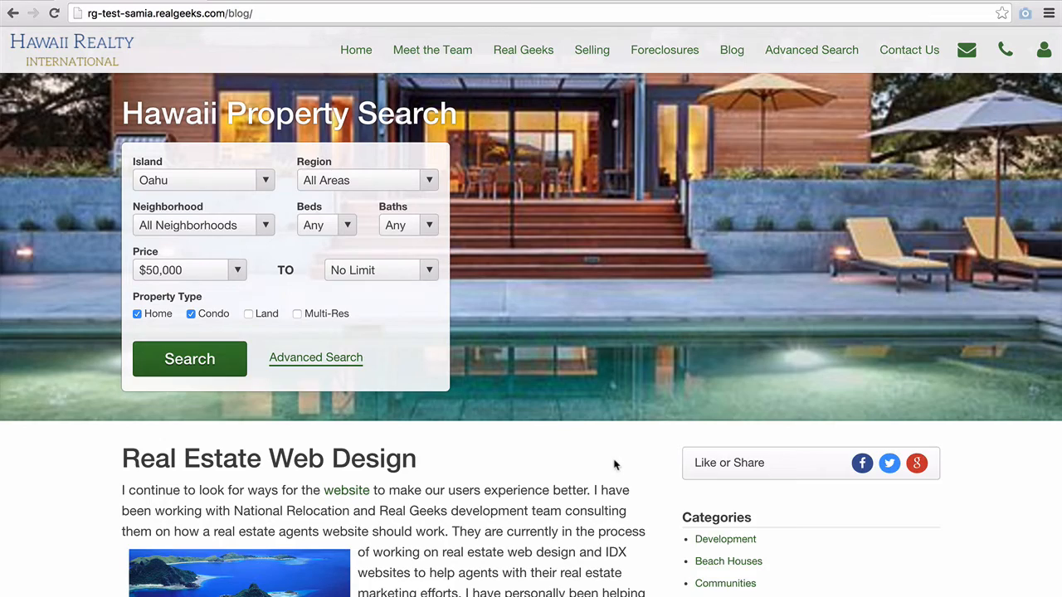
pyautogui.scroll(-5, 615, 464)
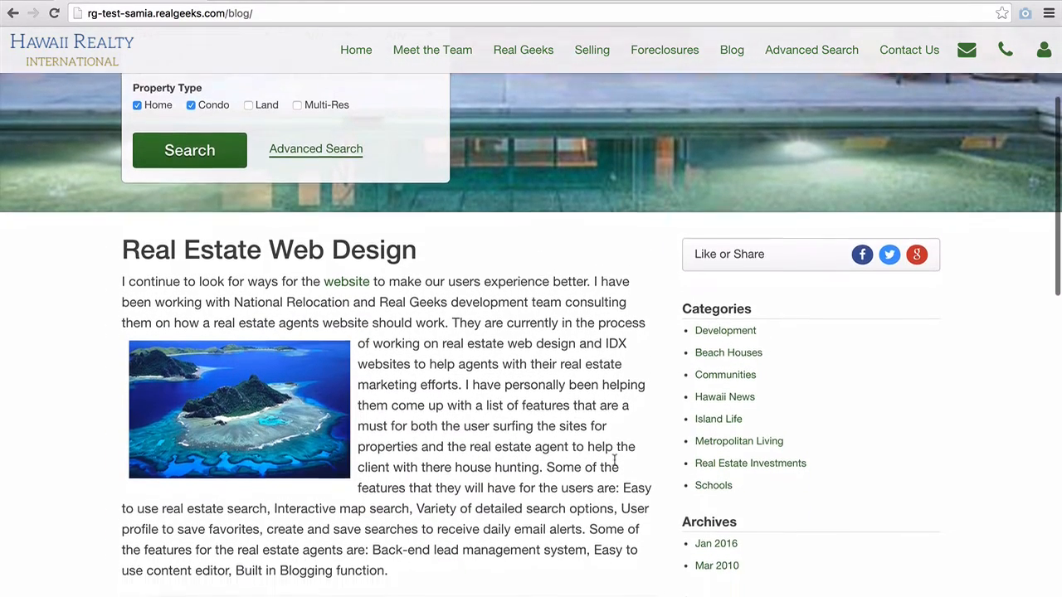
pyautogui.scroll(-3, 615, 463)
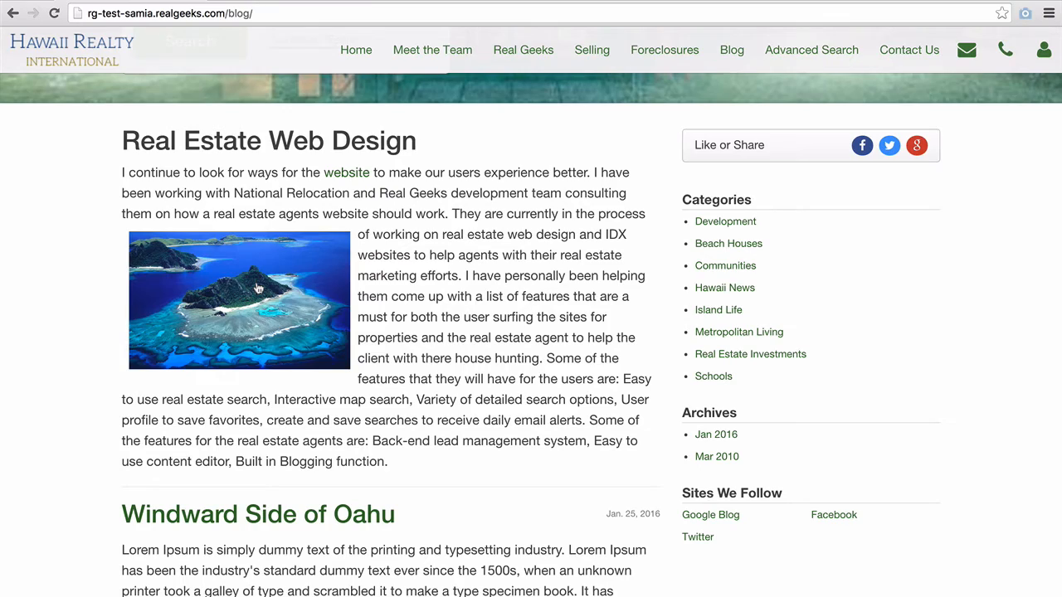
pyautogui.scroll(-3, 433, 340)
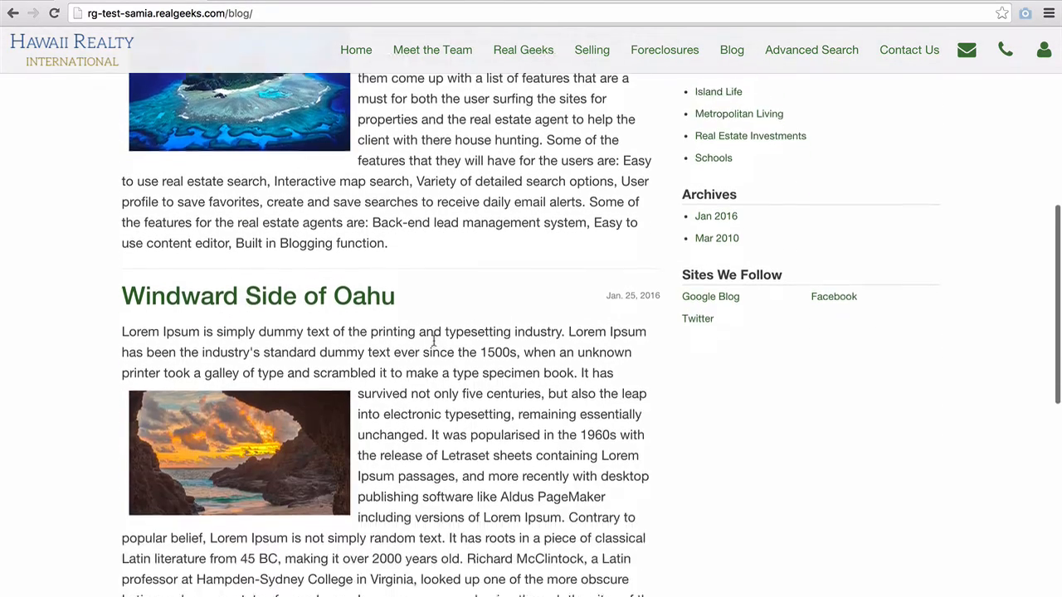
pyautogui.scroll(-9, 433, 340)
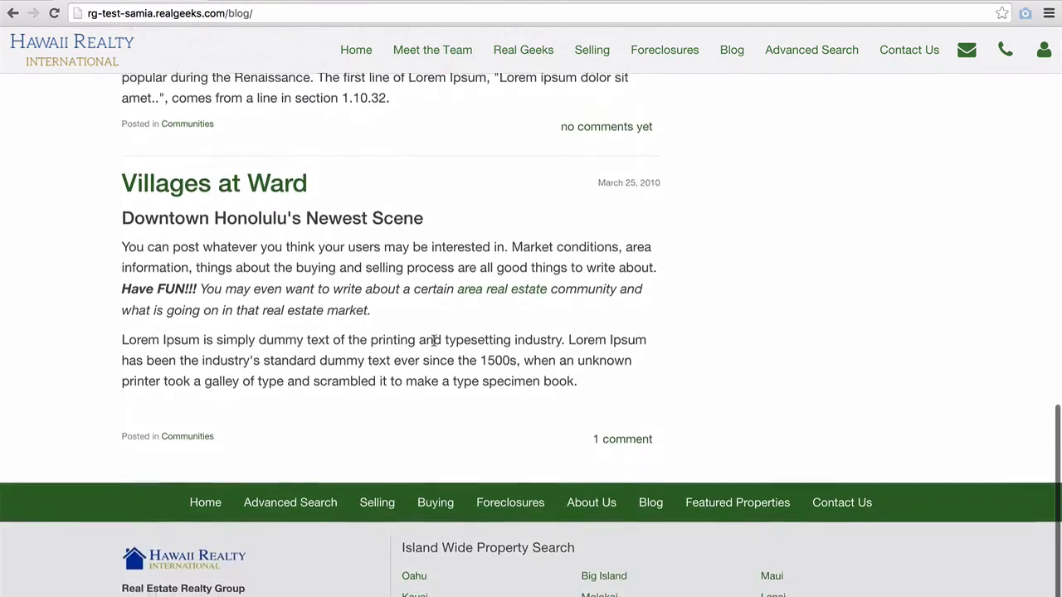
pyautogui.scroll(15, 433, 340)
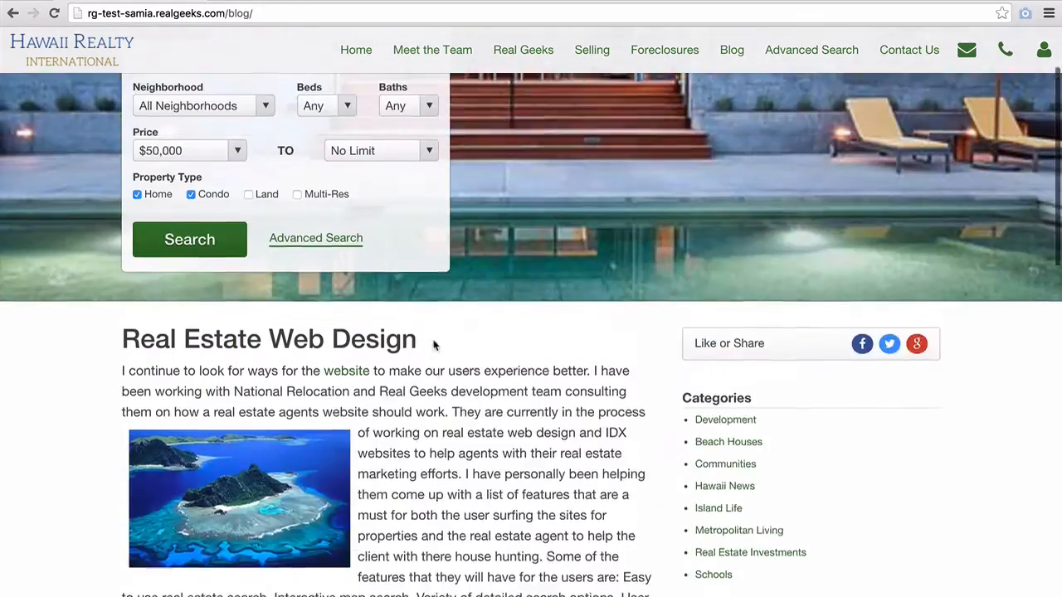
pyautogui.scroll(2, 433, 344)
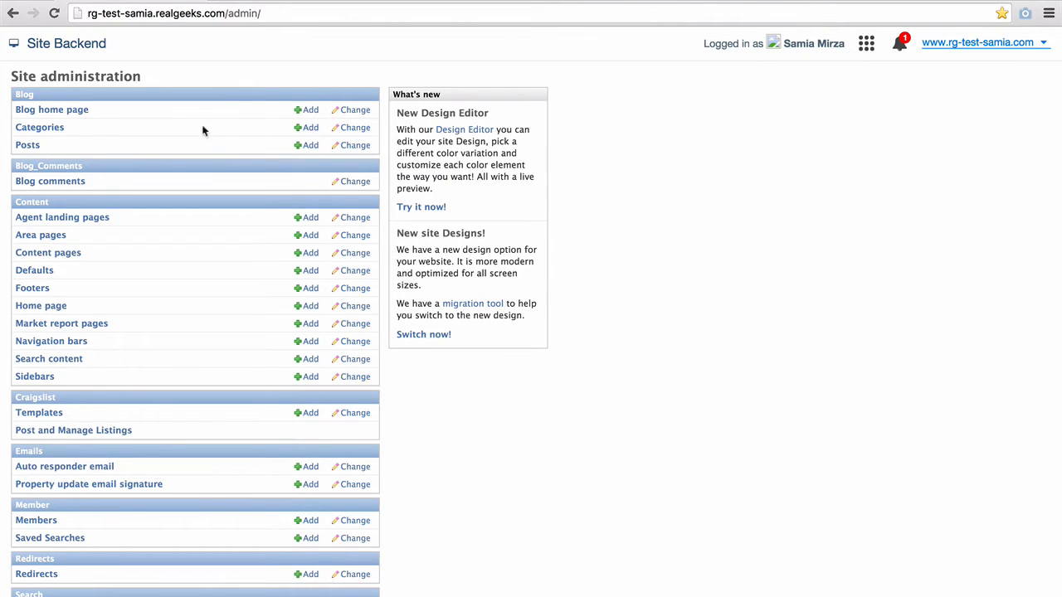
# - In Blog Categories, trial-select Development for deletion, undo it, then start a new category
pyautogui.click(53, 130)
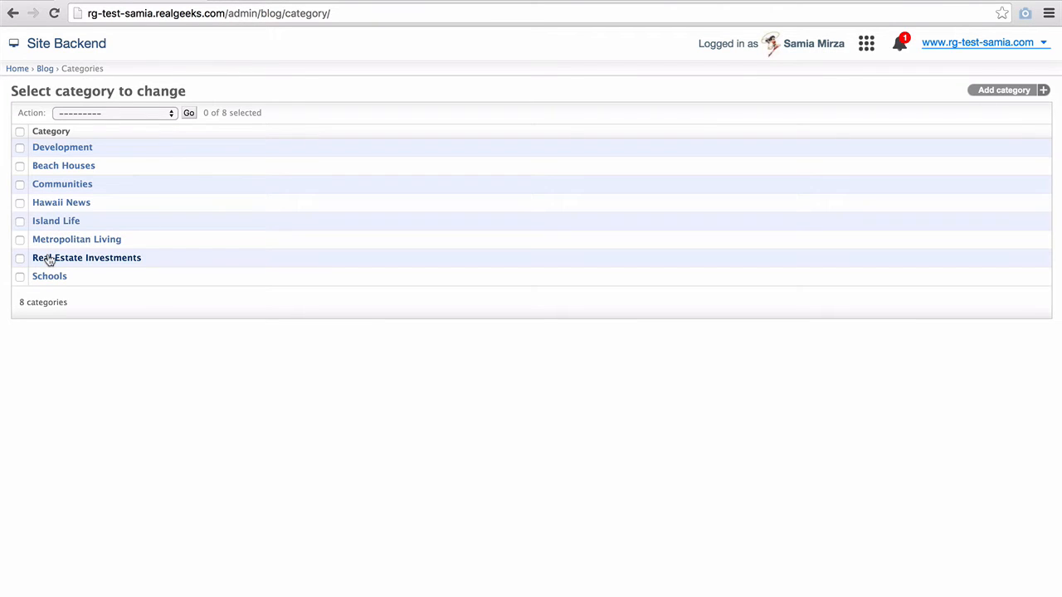
pyautogui.click(20, 147)
pyautogui.click(102, 110)
pyautogui.click(101, 126)
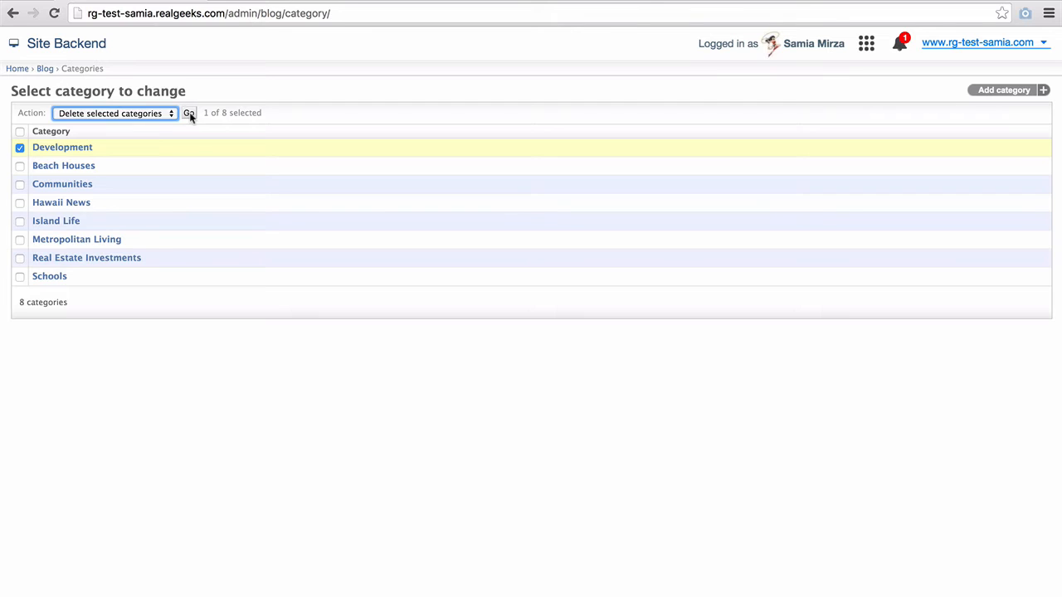
pyautogui.click(168, 113)
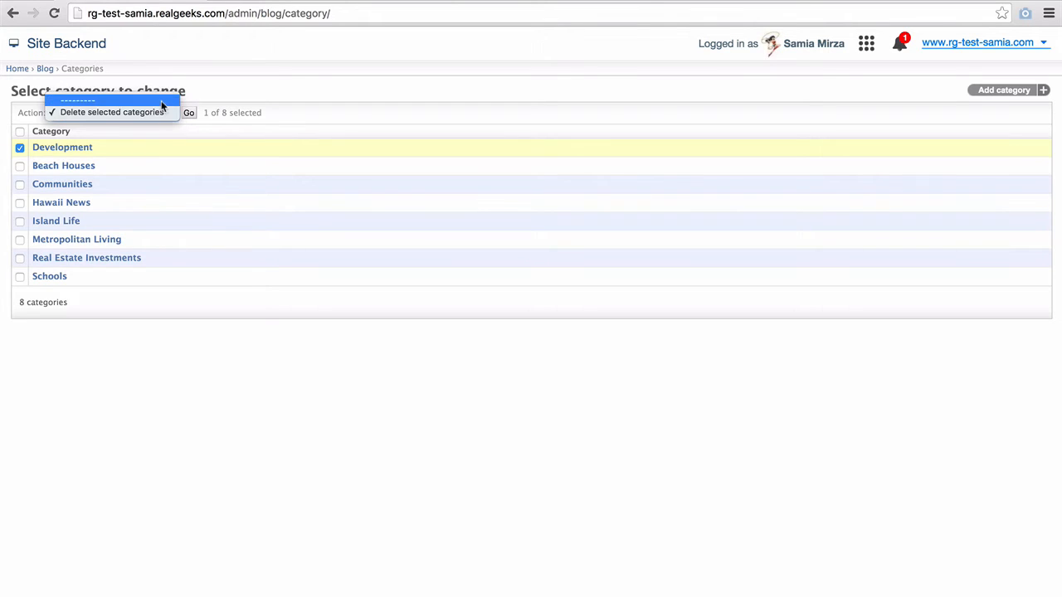
pyautogui.click(161, 101)
pyautogui.click(20, 147)
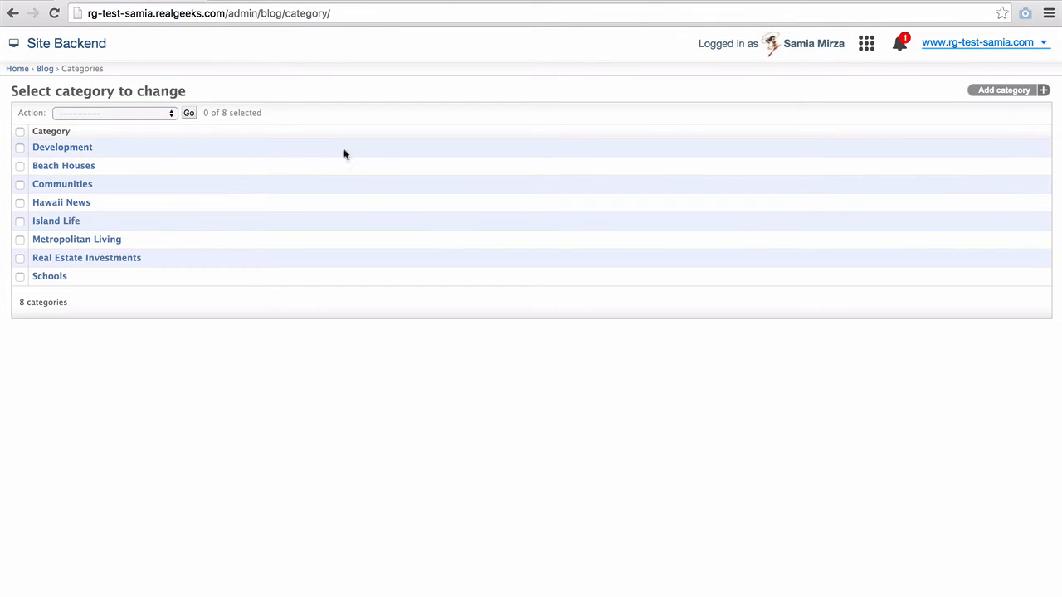
pyautogui.click(1005, 92)
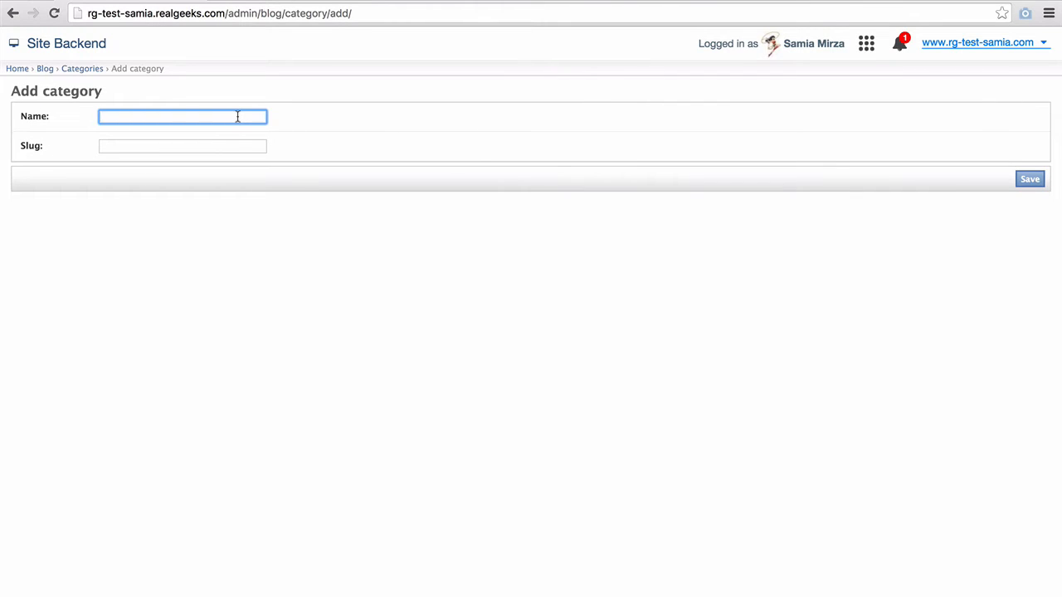
# - Name the new category 'Relocation Services', confirm its slug relocation-services, and save it
pyautogui.write('Reloca')
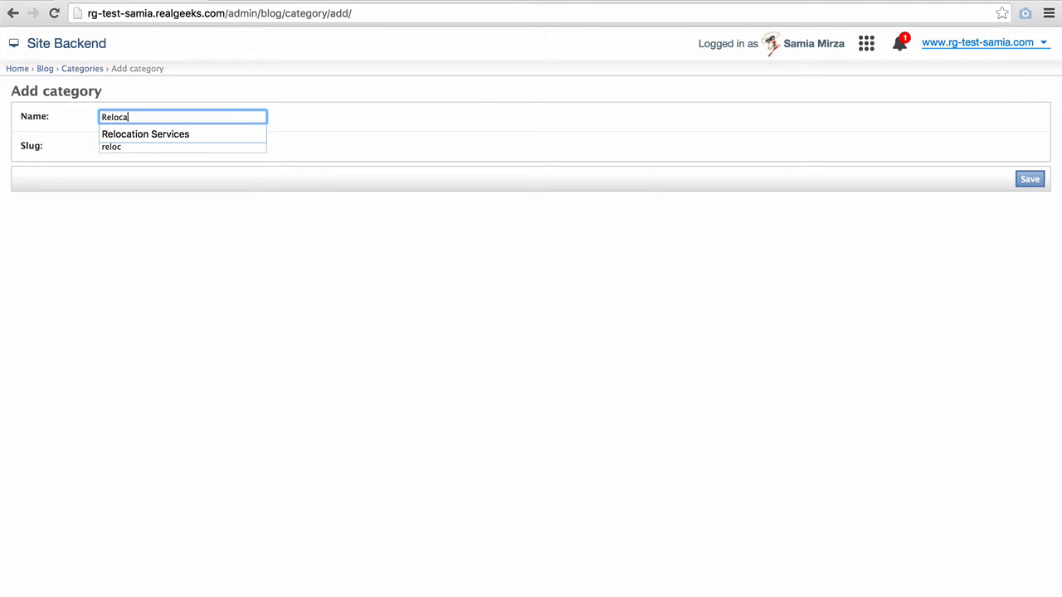
pyautogui.write('tion Services')
pyautogui.click(369, 137)
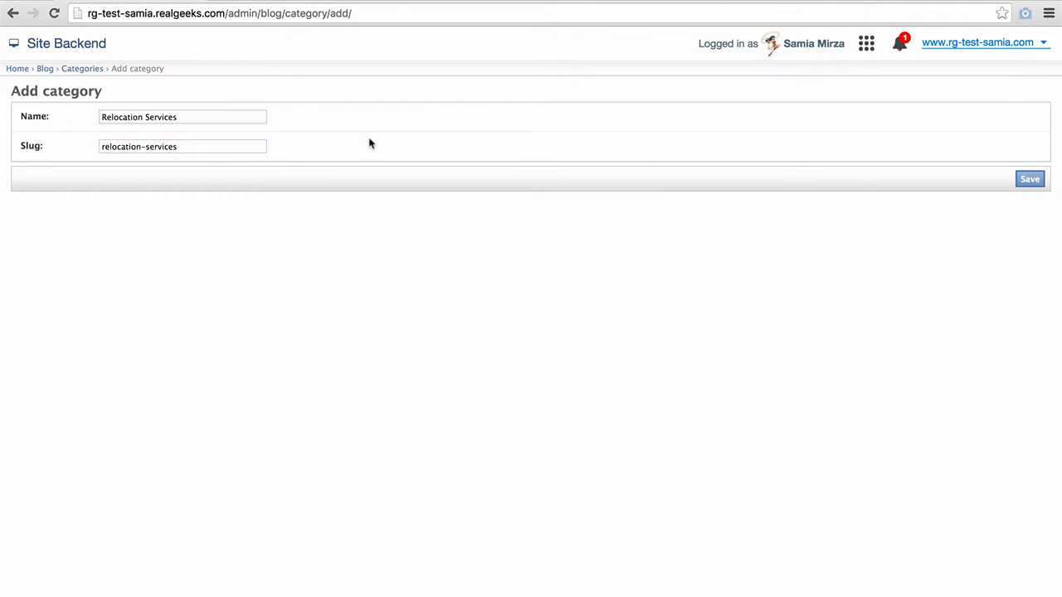
pyautogui.click(222, 147)
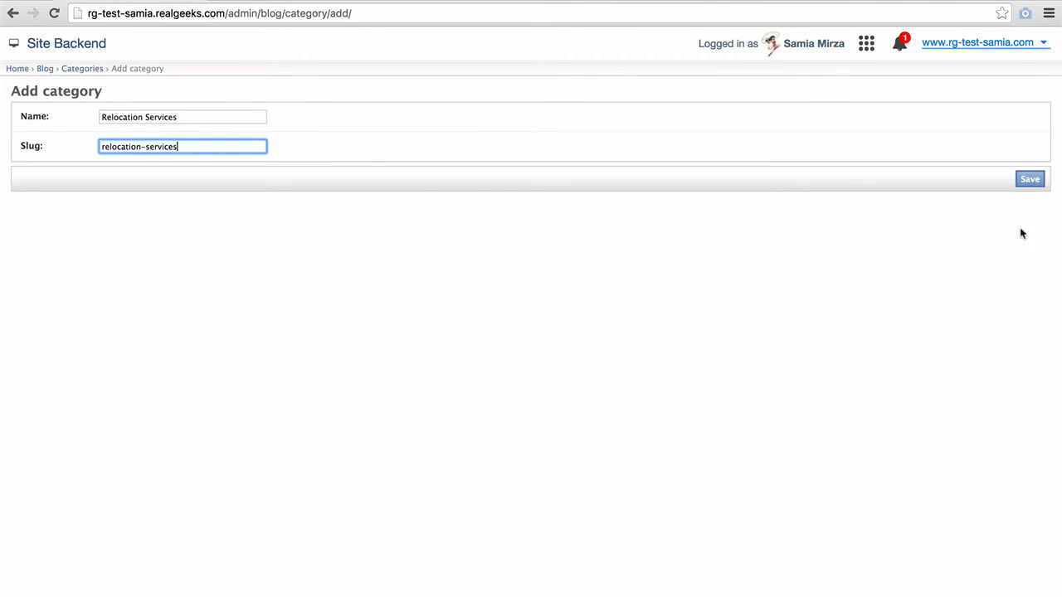
pyautogui.click(1029, 181)
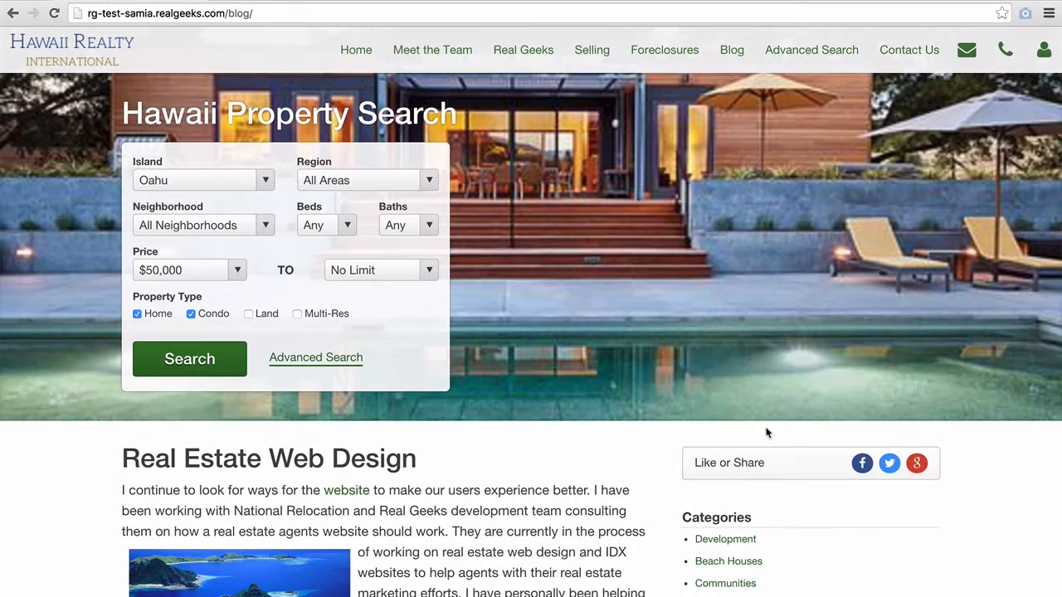
# - Scroll the live blog to Categories and open Relocation Services to view its posts
pyautogui.scroll(-5, 994, 510)
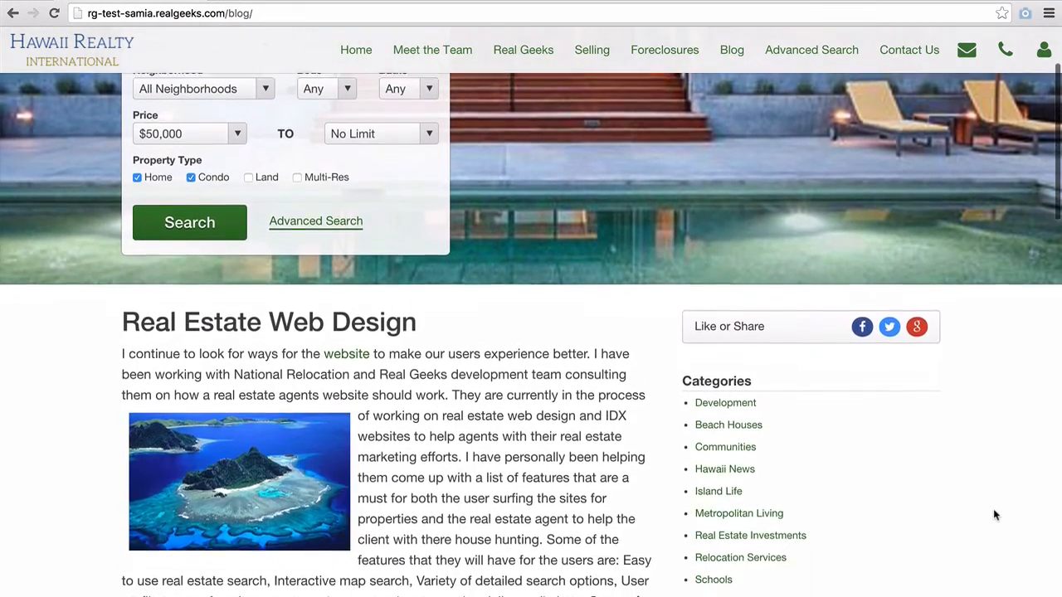
pyautogui.scroll(-1, 995, 515)
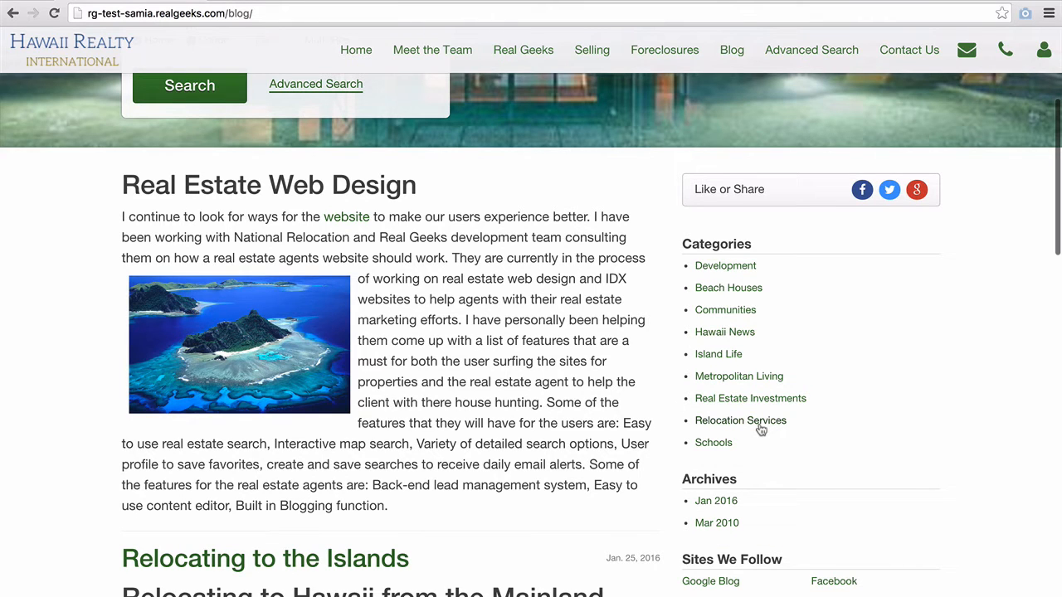
pyautogui.click(759, 425)
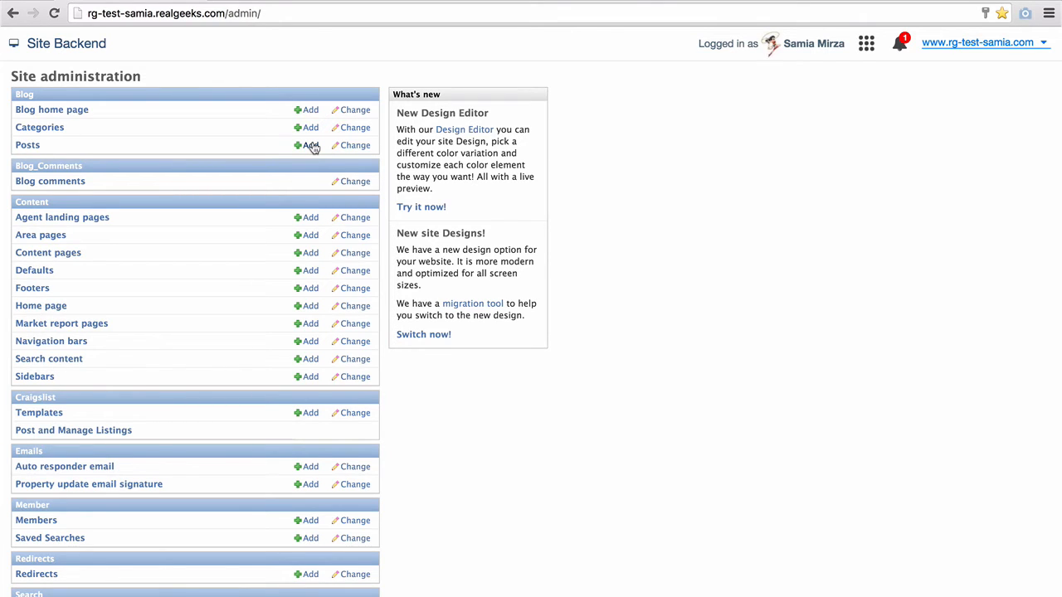
# - Open the blog posts list and search it for 'Oahu'
pyautogui.click(29, 149)
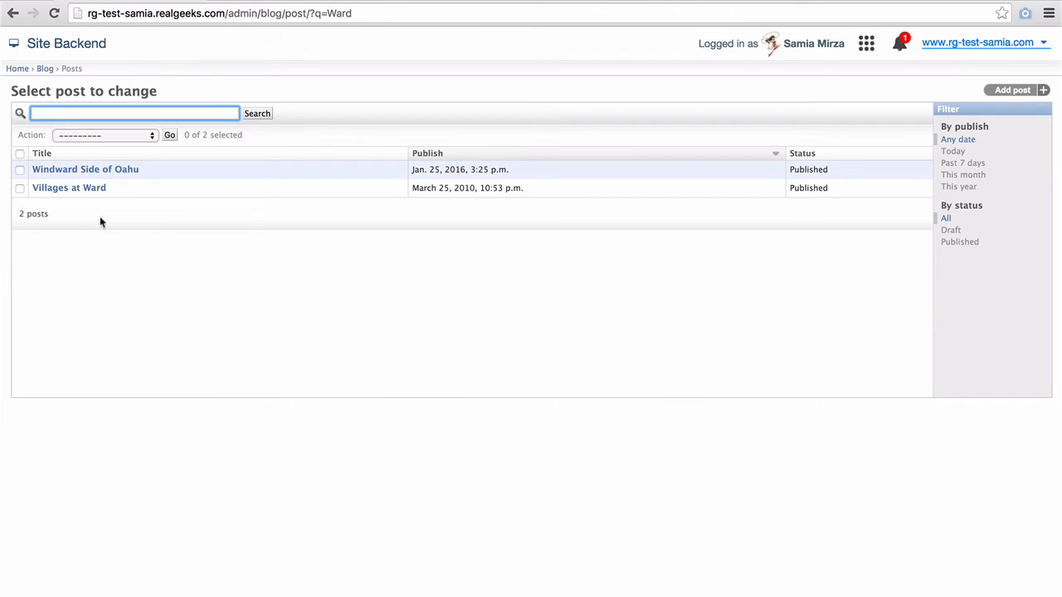
pyautogui.click(47, 112)
pyautogui.write('Oahu')
pyautogui.press('Return')
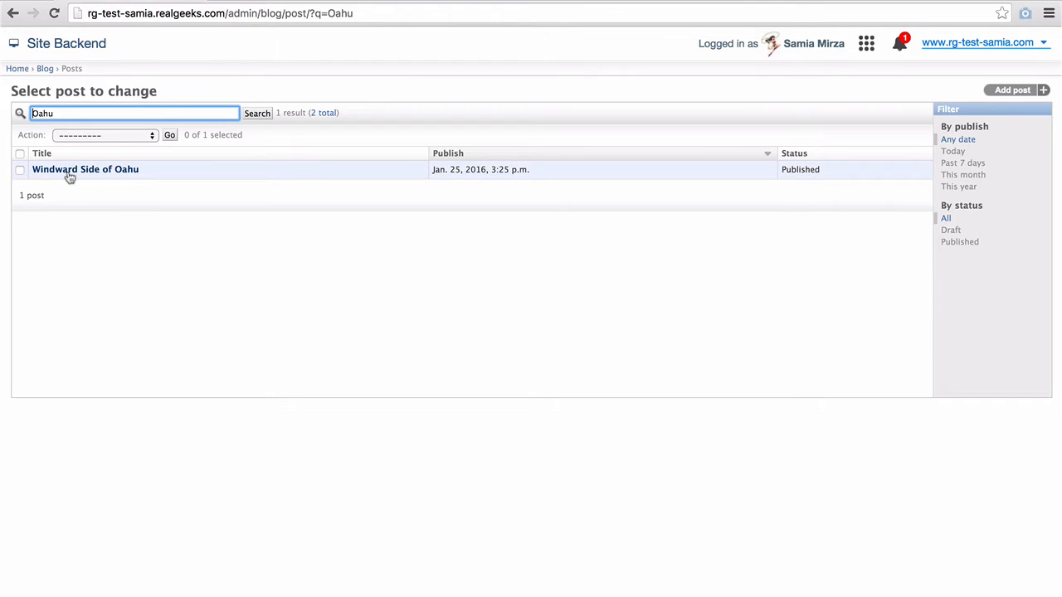
# - Try 'Delete selected posts' on Windward Side of Oahu, then deselect it and reset the action
pyautogui.click(15, 171)
pyautogui.click(19, 171)
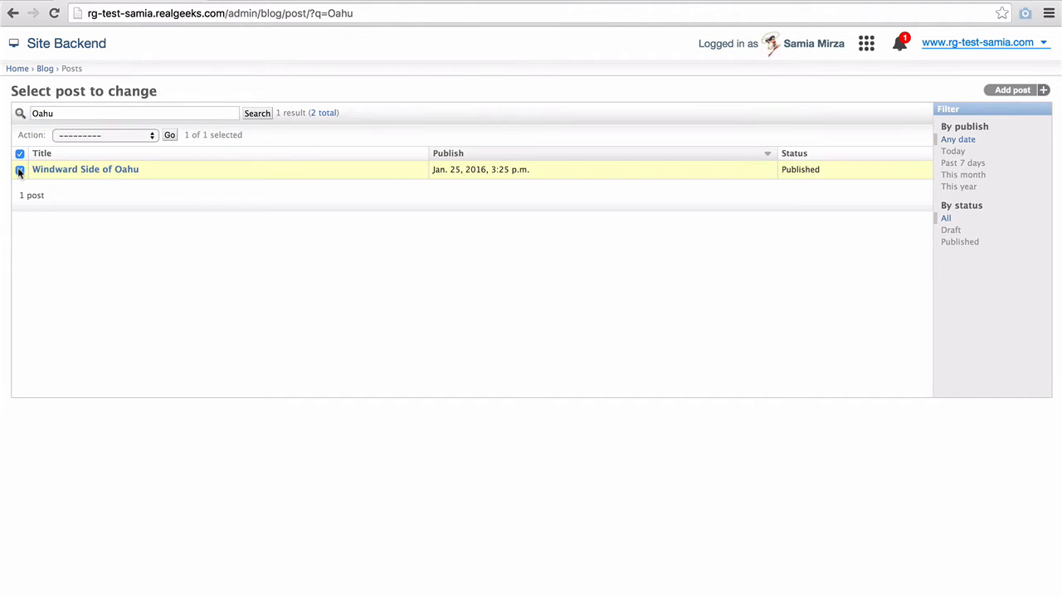
pyautogui.click(72, 135)
pyautogui.click(79, 145)
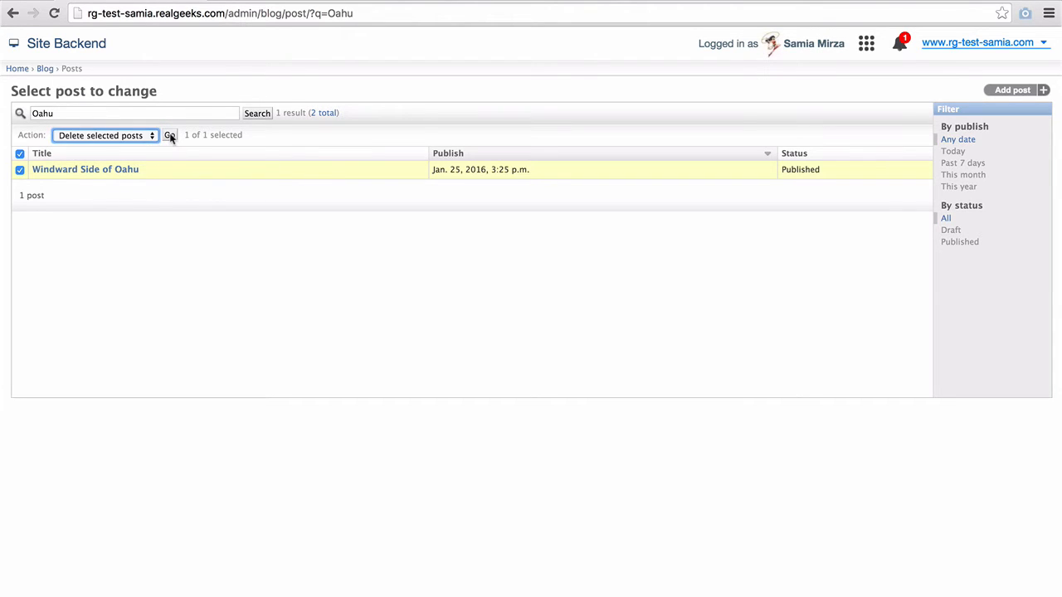
pyautogui.click(19, 153)
pyautogui.click(79, 137)
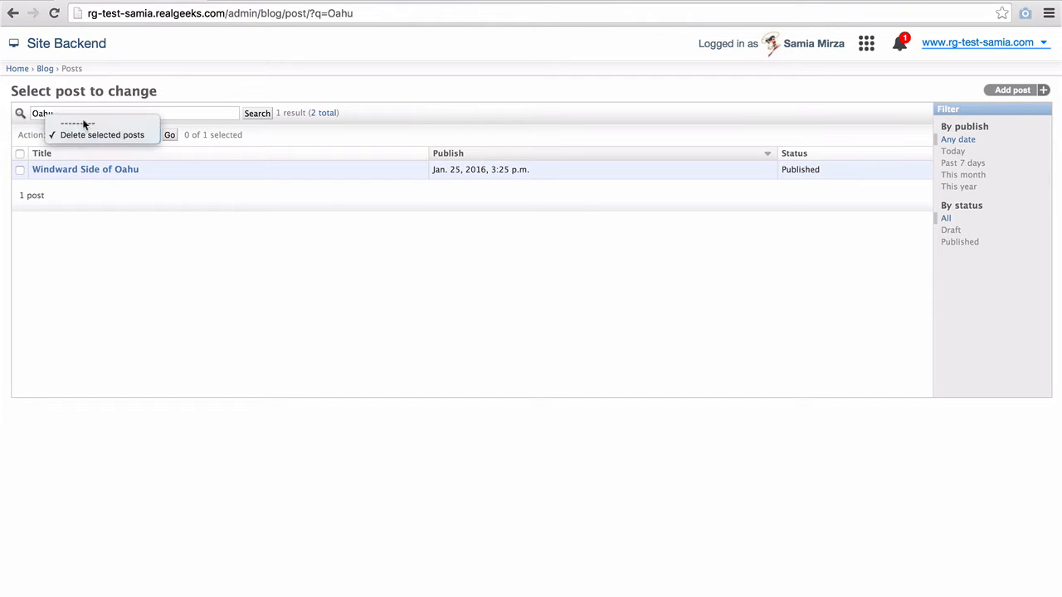
pyautogui.click(83, 117)
# - Clear the Oahu search and sort the full post list by title, then publish date
pyautogui.moveTo(163, 112); pyautogui.dragTo(40, 108)
pyautogui.press('BackSpace')
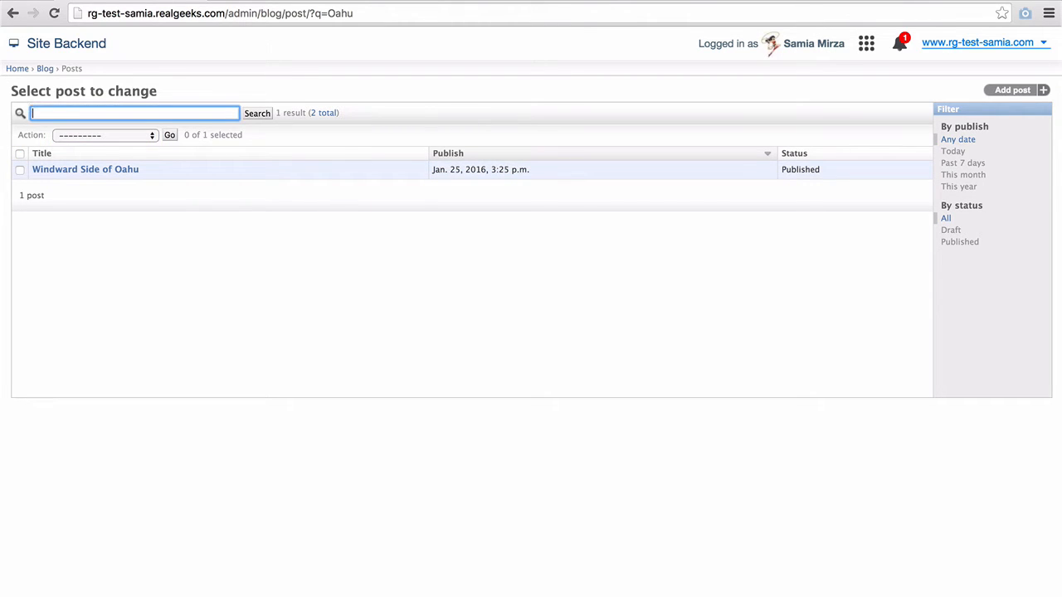
pyautogui.click(259, 114)
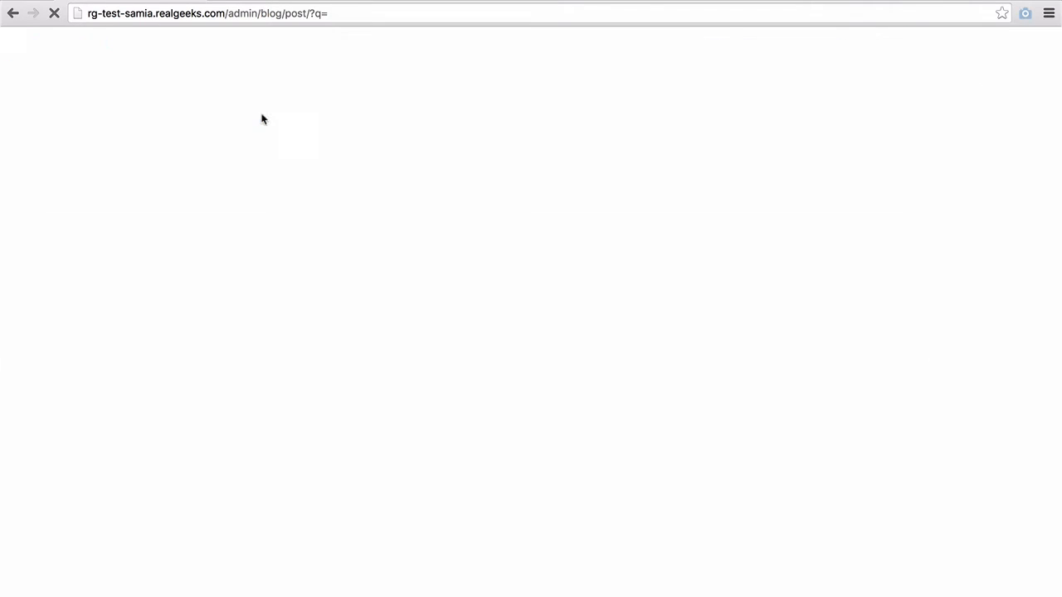
pyautogui.click(261, 157)
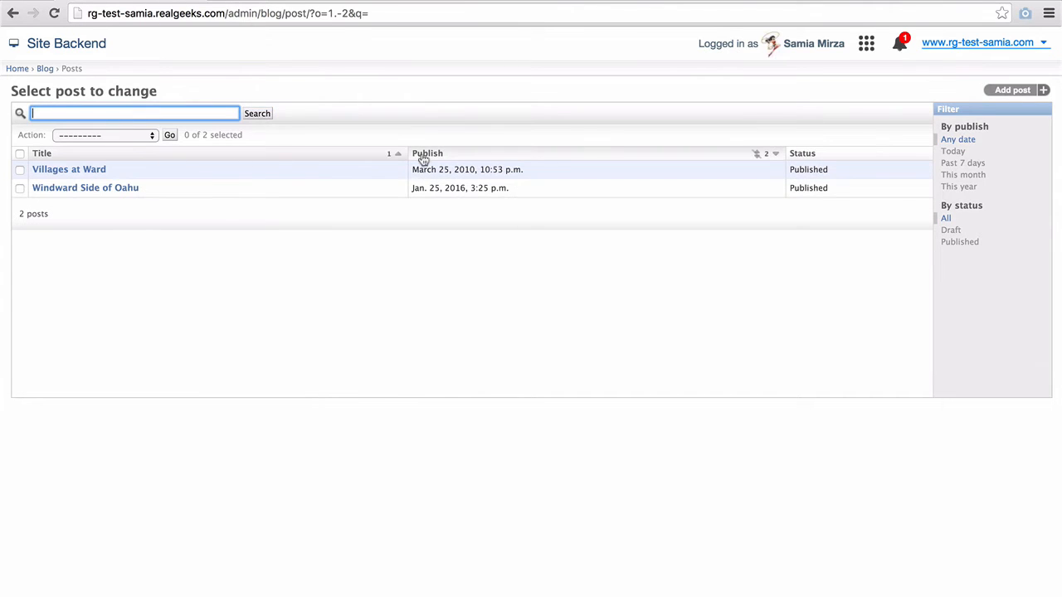
pyautogui.click(423, 160)
# - Sort the posts by status, then start a new blog post
pyautogui.click(803, 157)
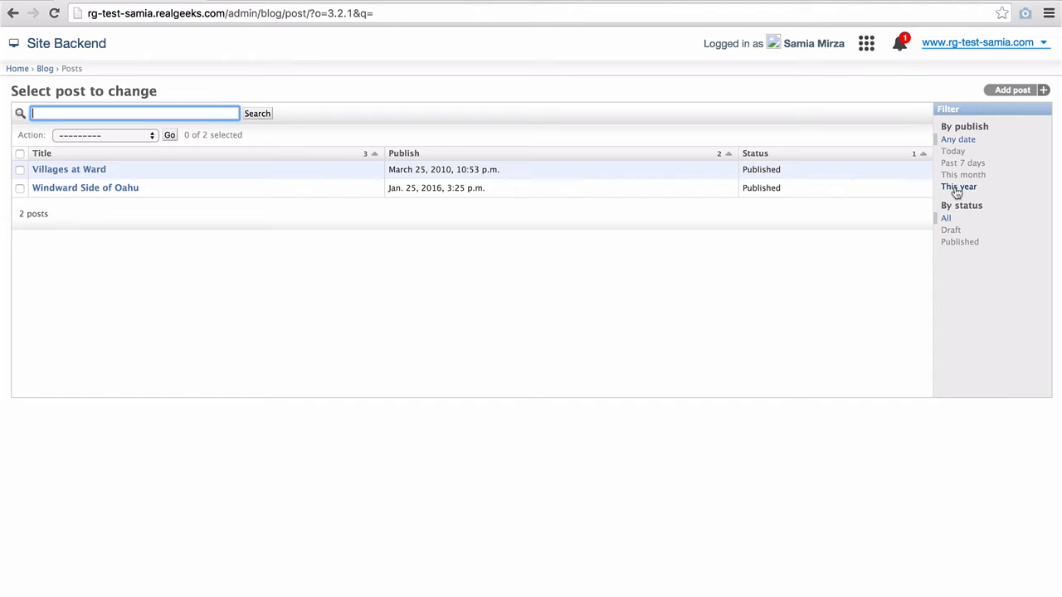
pyautogui.click(1006, 95)
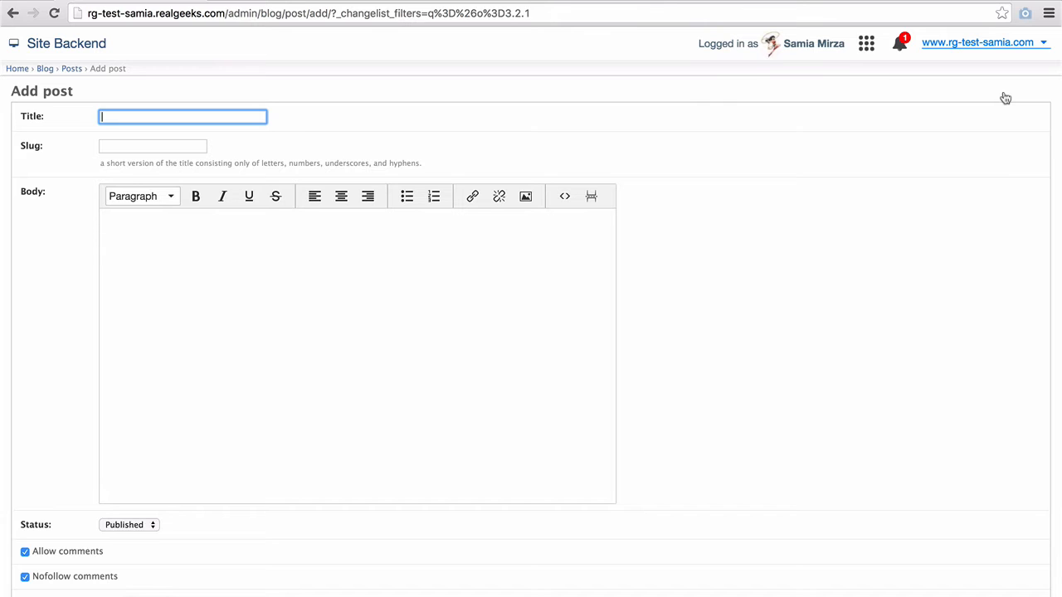
# - Title the new post 'Relocating to the Islands' and place the caret in the empty body
pyautogui.write('Relocating to the I')
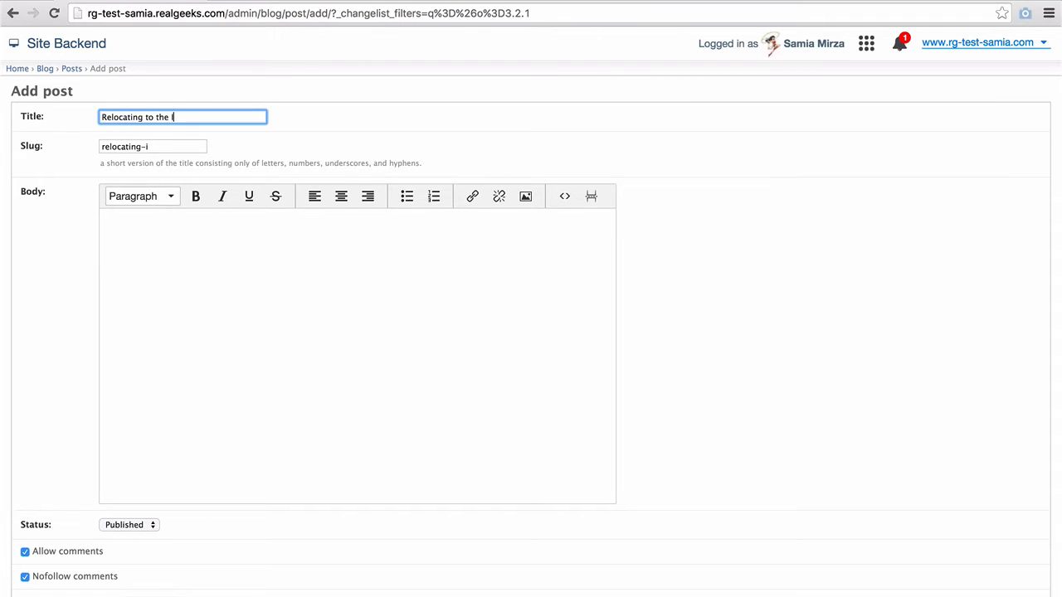
pyautogui.write('slands')
pyautogui.click(202, 236)
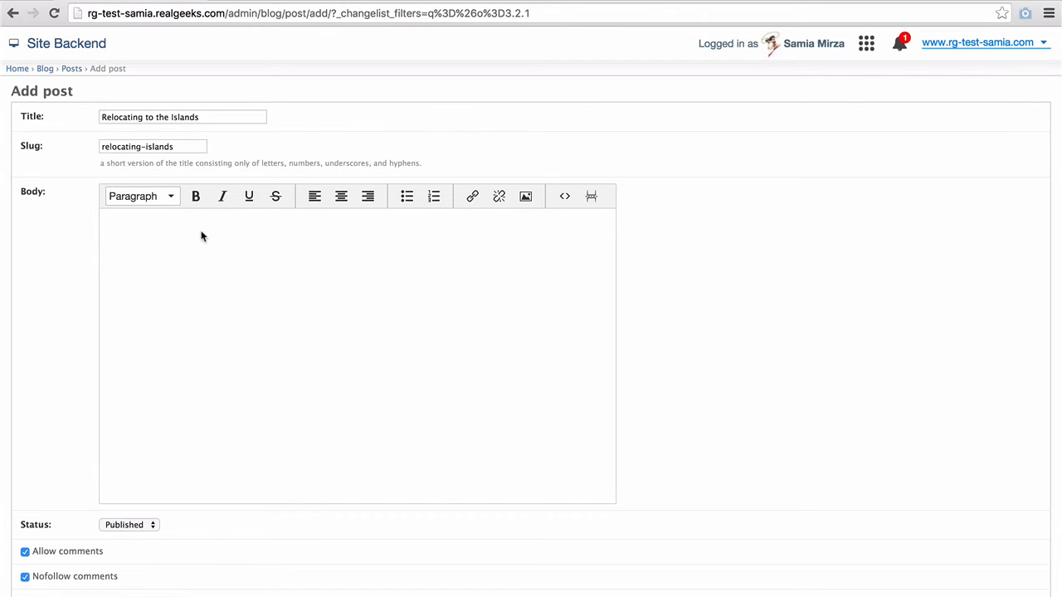
pyautogui.click(120, 221)
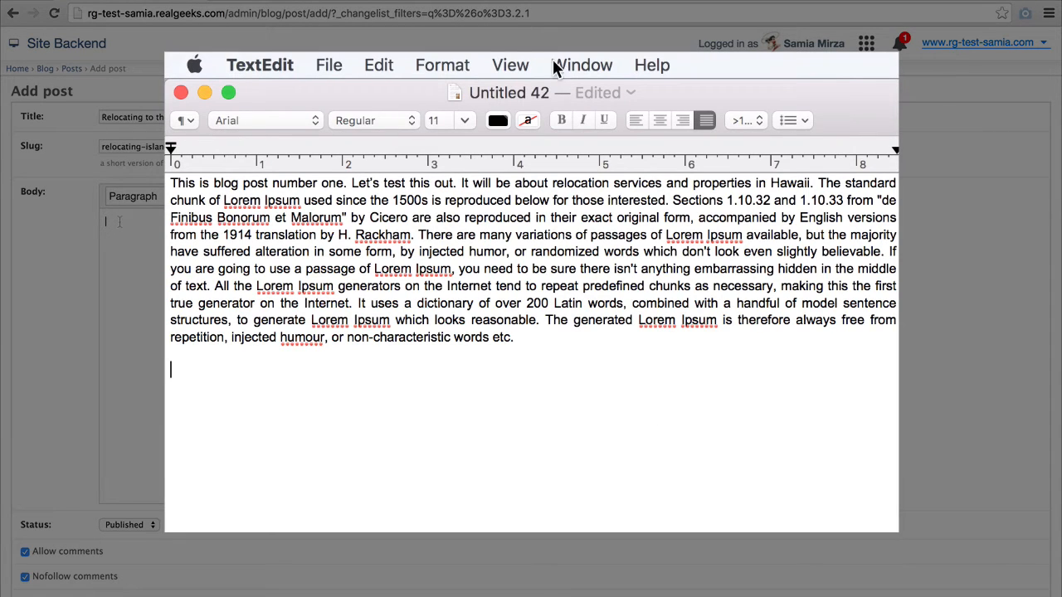
# - Convert the TextEdit draft to plain text and copy all of it
pyautogui.click(442, 65)
pyautogui.click(457, 152)
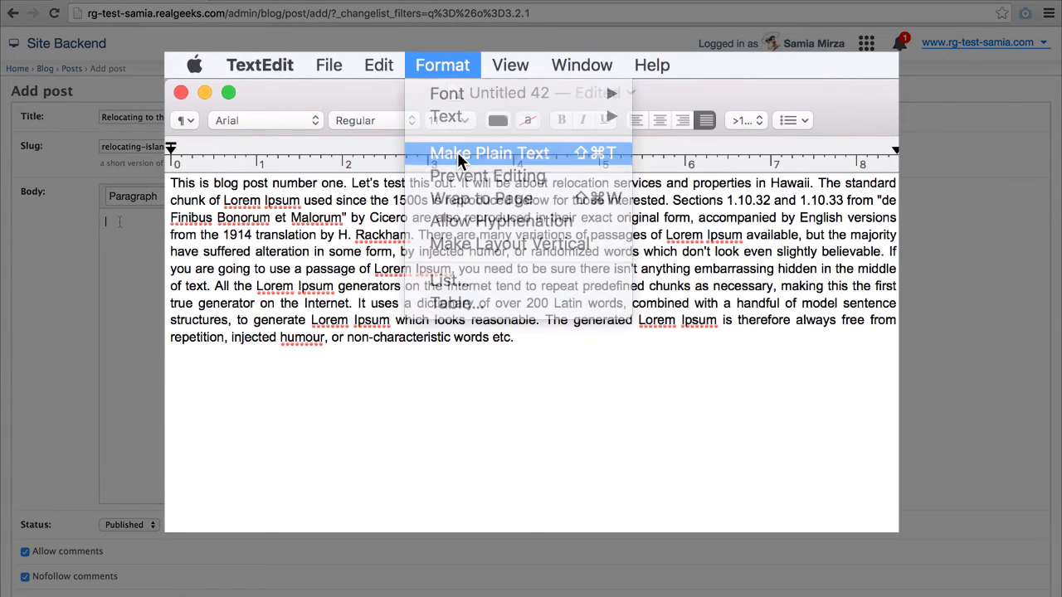
pyautogui.click(699, 262)
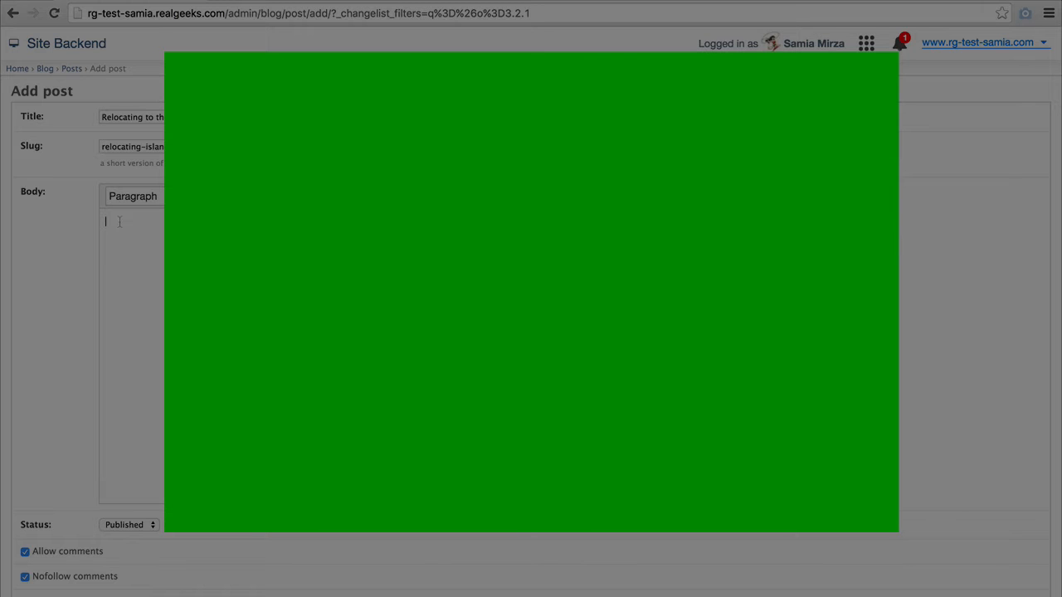
pyautogui.moveTo(676, 313); pyautogui.dragTo(170, 112)
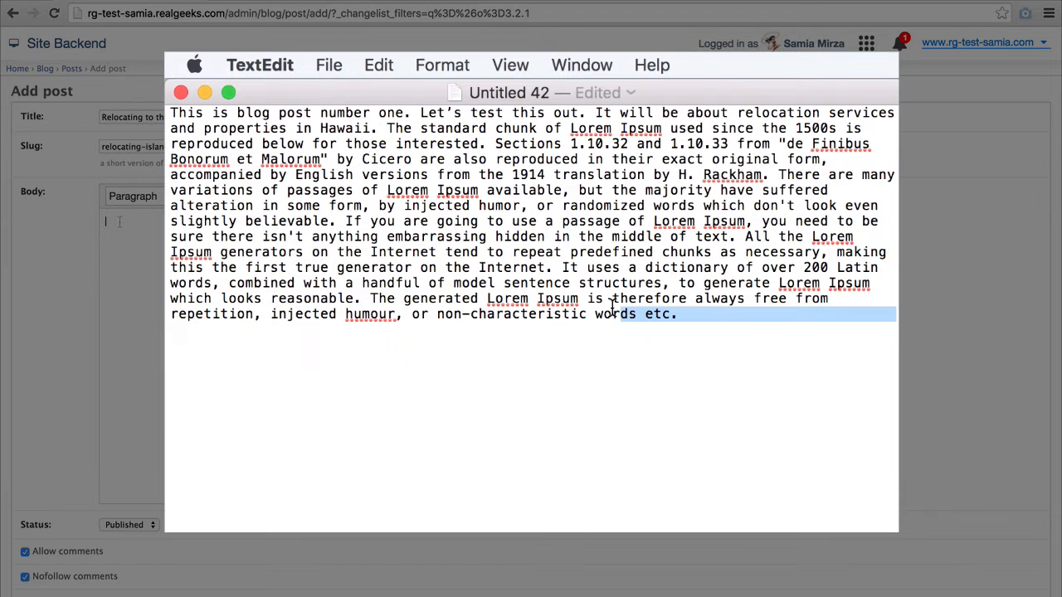
pyautogui.rightClick(268, 166)
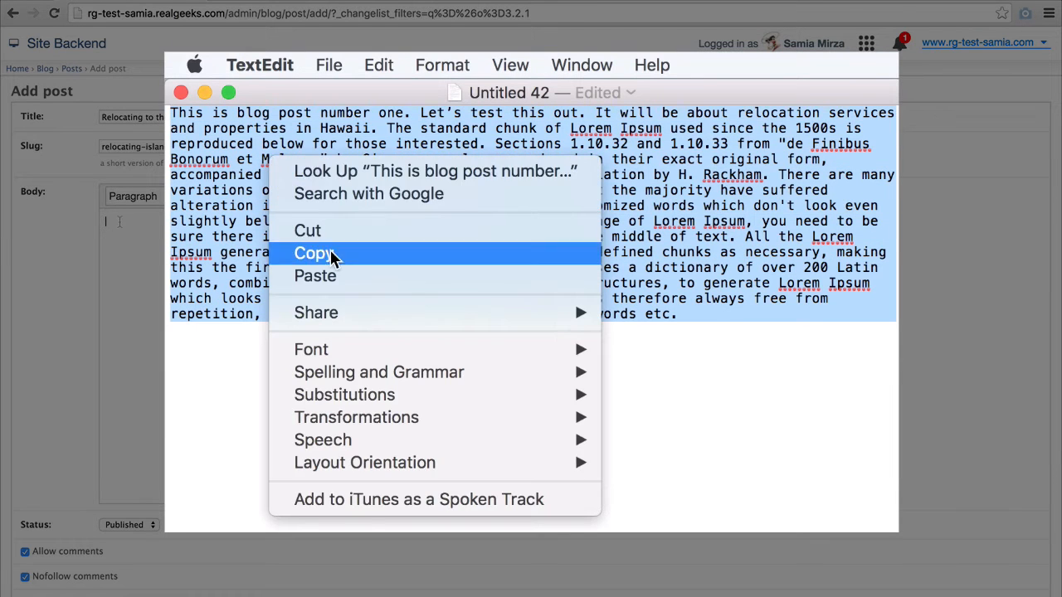
pyautogui.click(331, 255)
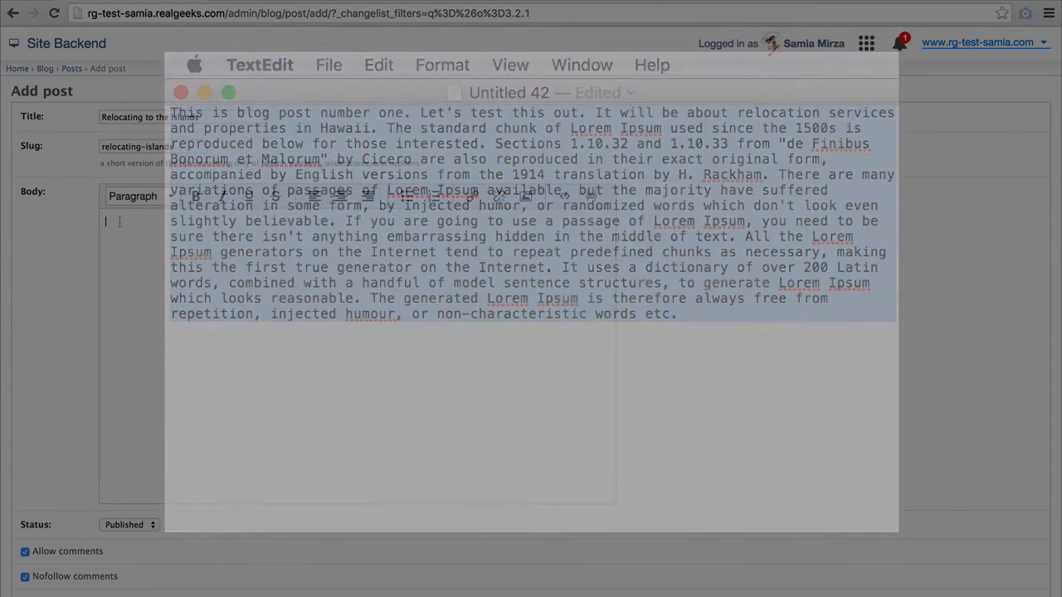
pyautogui.rightClick(124, 229)
# - Paste the draft into the body and add the line 'Moving your family to Hawaii from the Mainland' above it
pyautogui.click(133, 292)
pyautogui.click(107, 221)
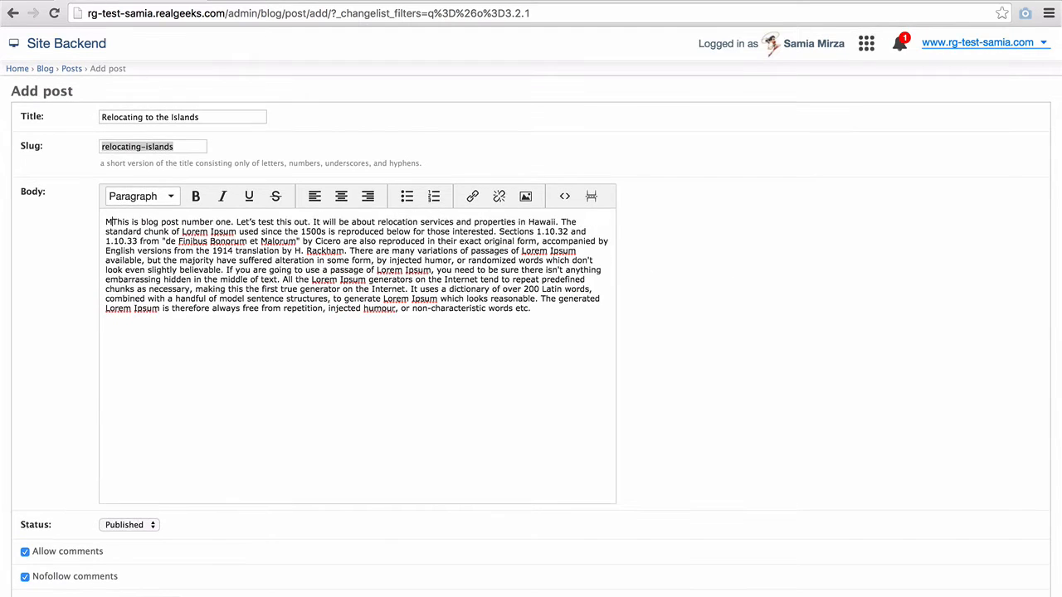
pyautogui.write('Moving your ')
pyautogui.write('family to H')
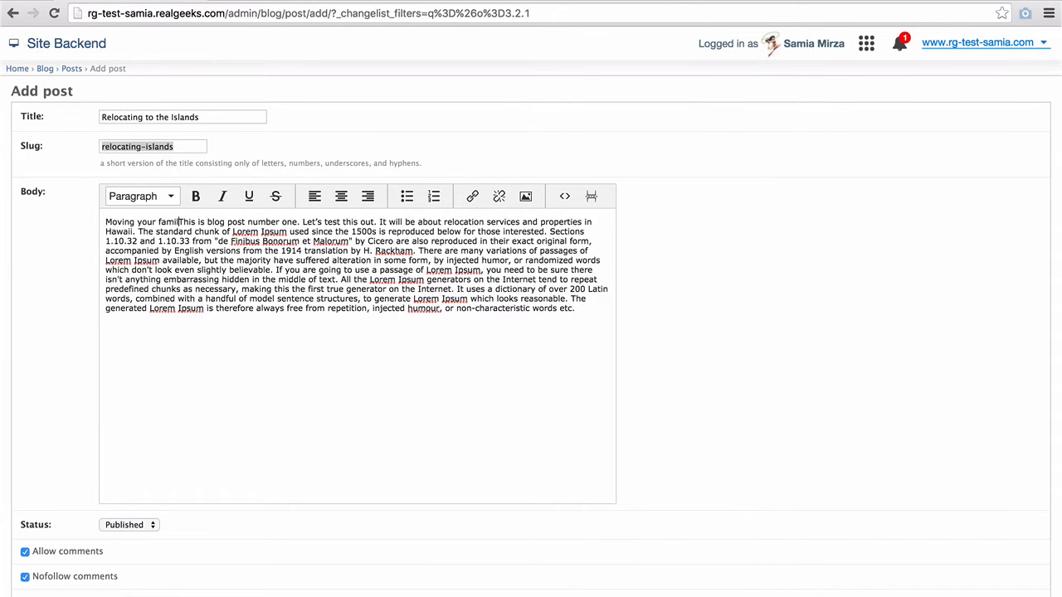
pyautogui.write('awaii from the')
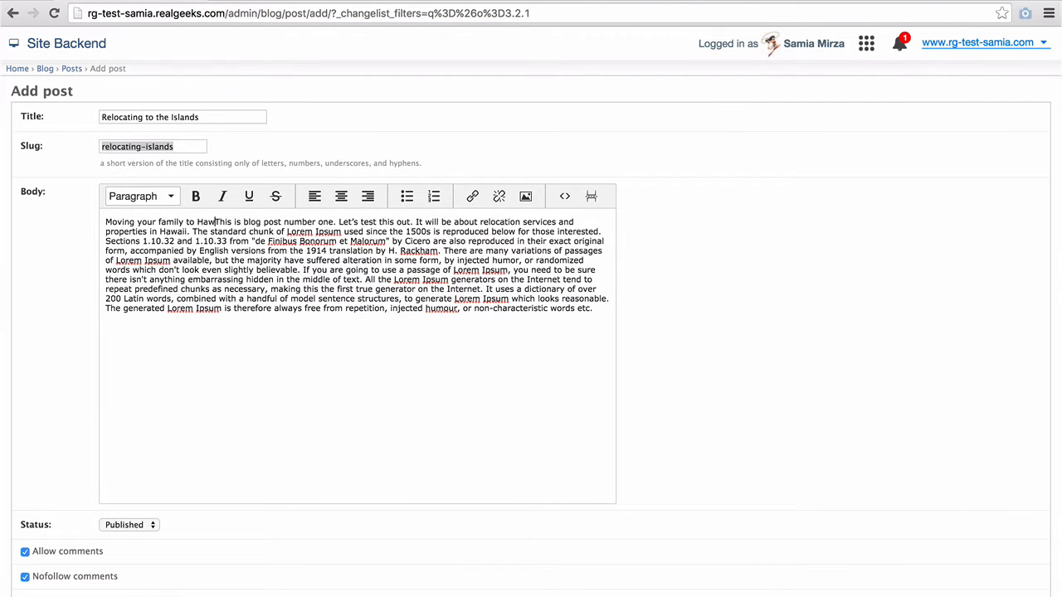
pyautogui.write(' Mainland')
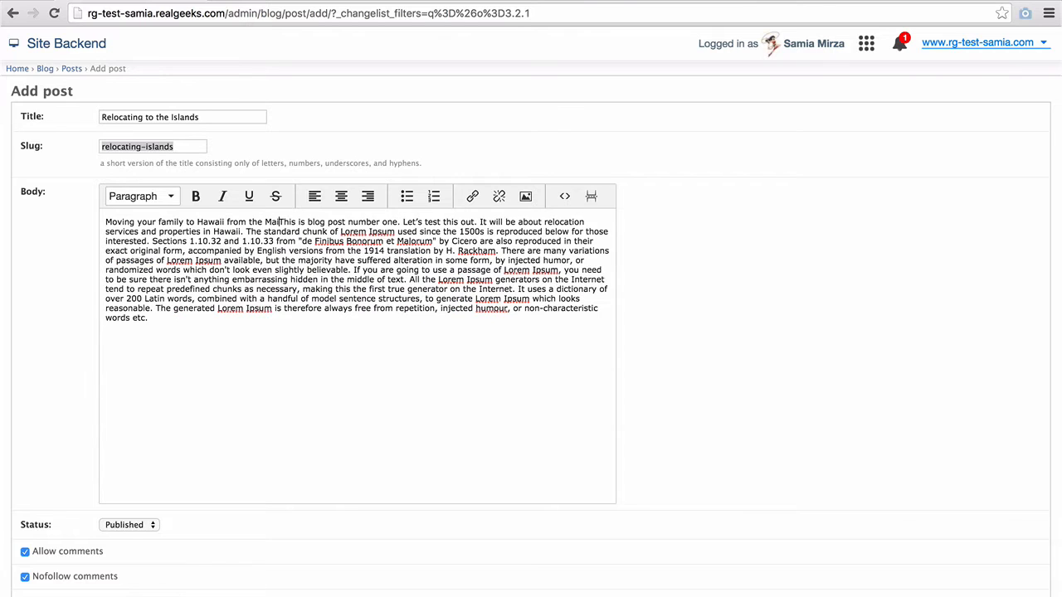
pyautogui.press('Return')
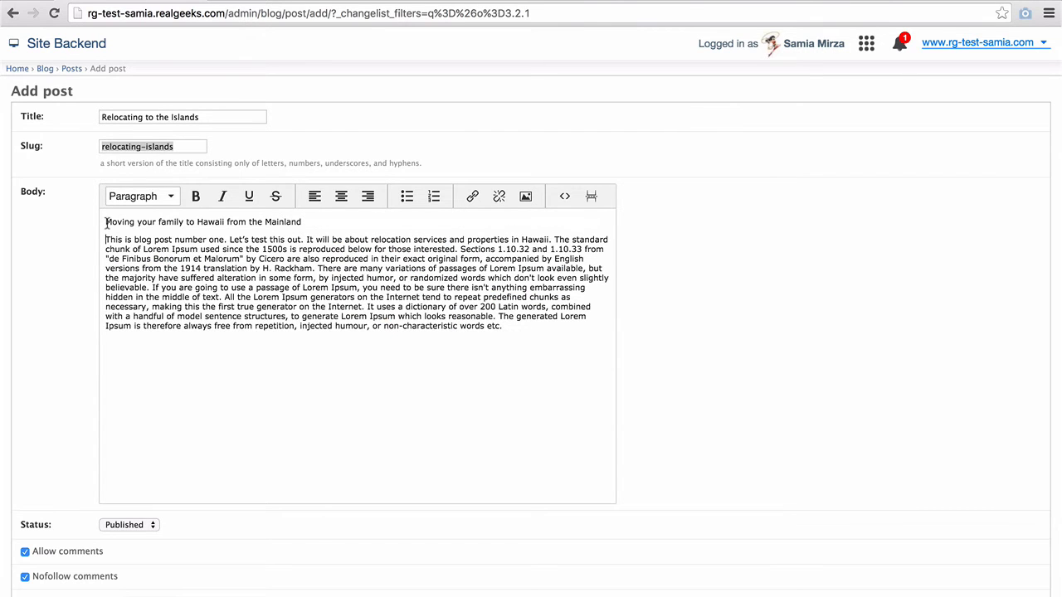
# - Format that opening line as Heading 2, then select the word 'blog' in the body
pyautogui.moveTo(105, 221); pyautogui.dragTo(302, 223)
pyautogui.click(171, 197)
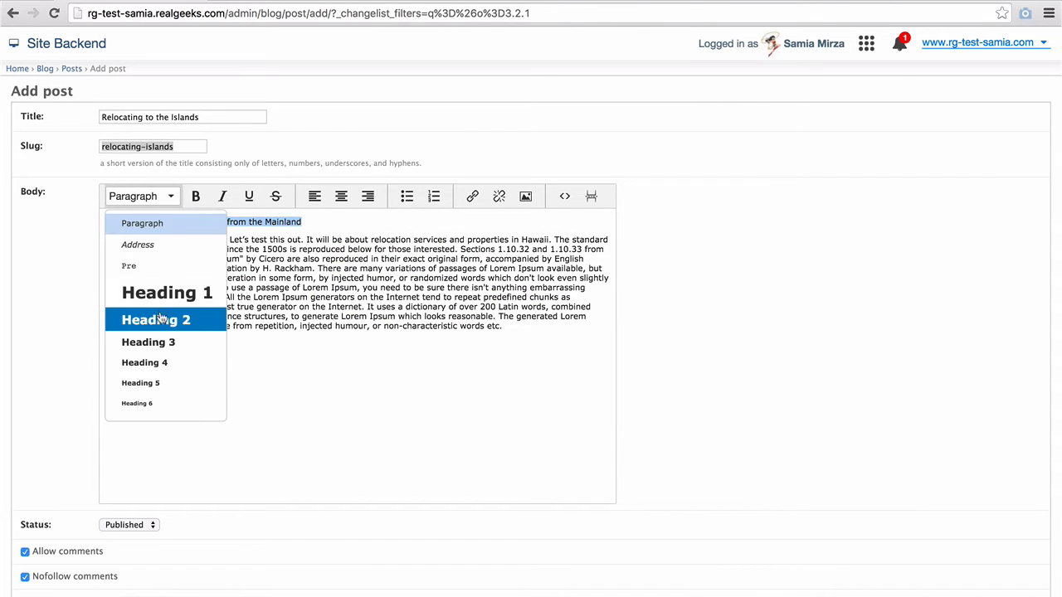
pyautogui.click(161, 315)
pyautogui.click(106, 248)
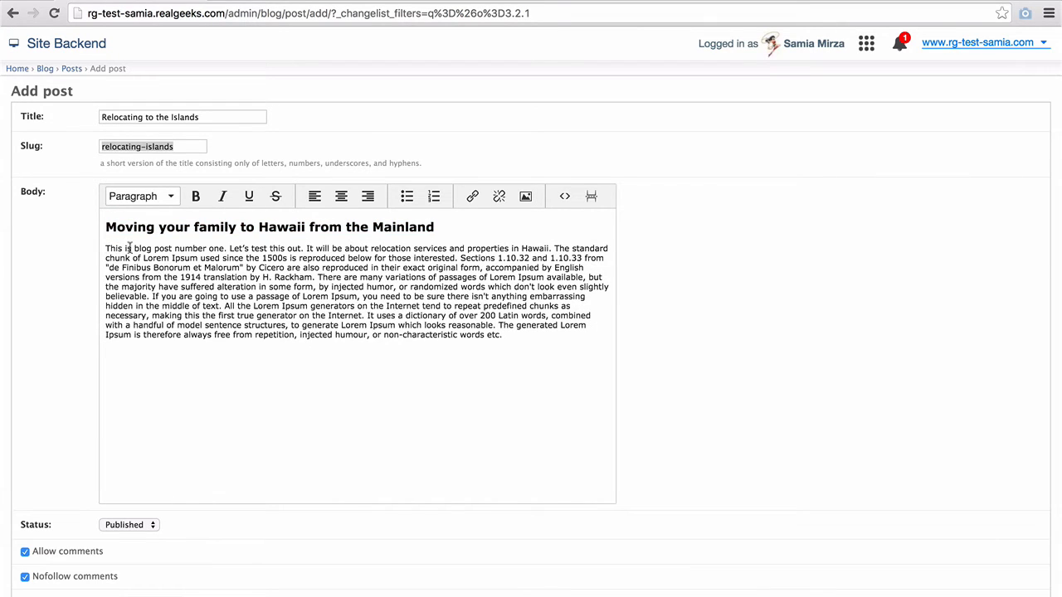
pyautogui.moveTo(134, 248); pyautogui.dragTo(150, 249)
# - Link the selected word 'blog' to /blog/
pyautogui.click(472, 196)
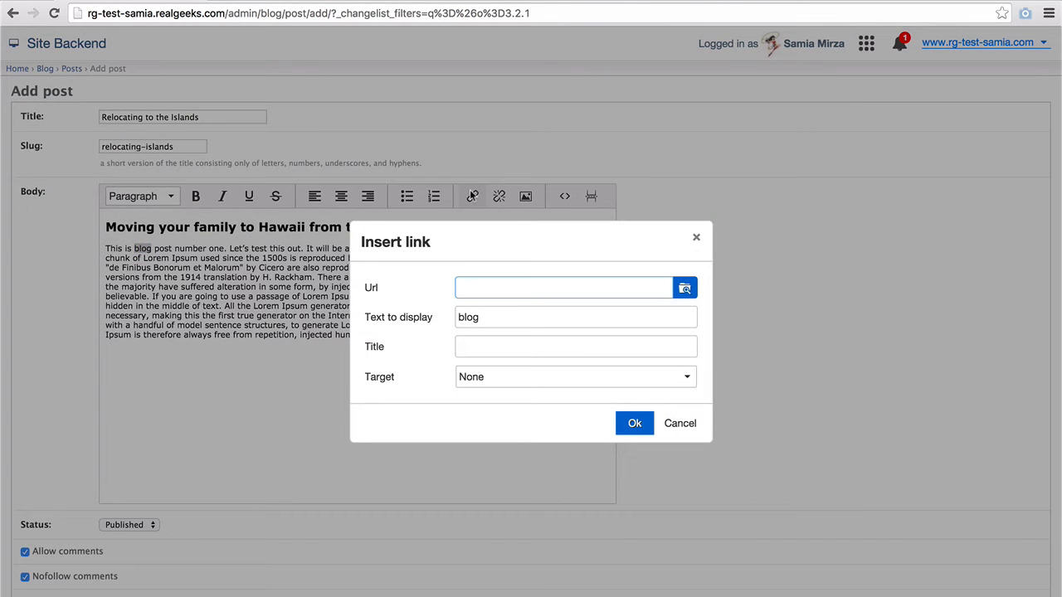
pyautogui.write('http://www.realgeeks.com')
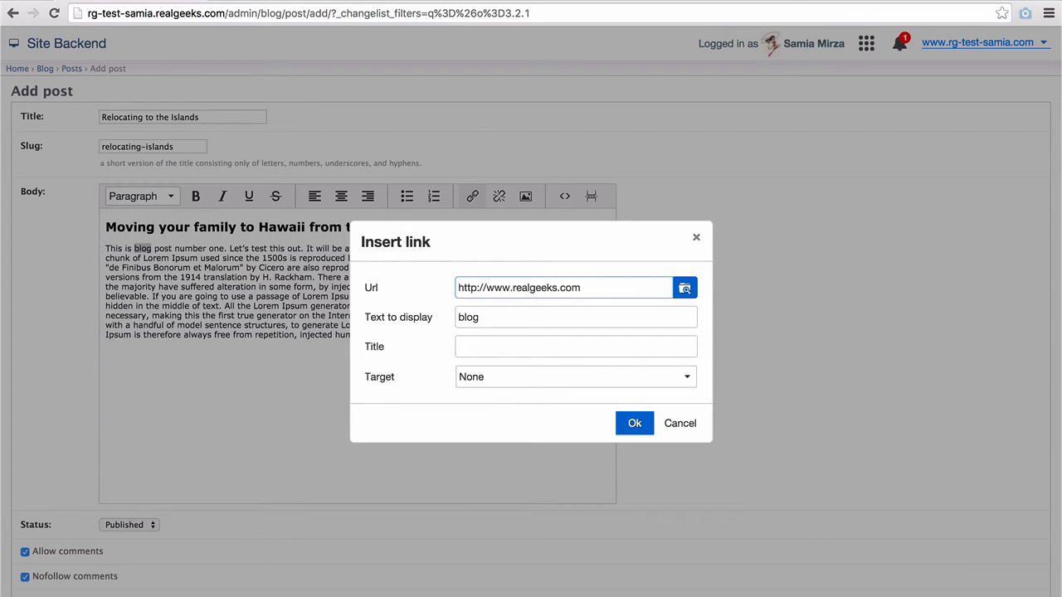
pyautogui.press('super+a')
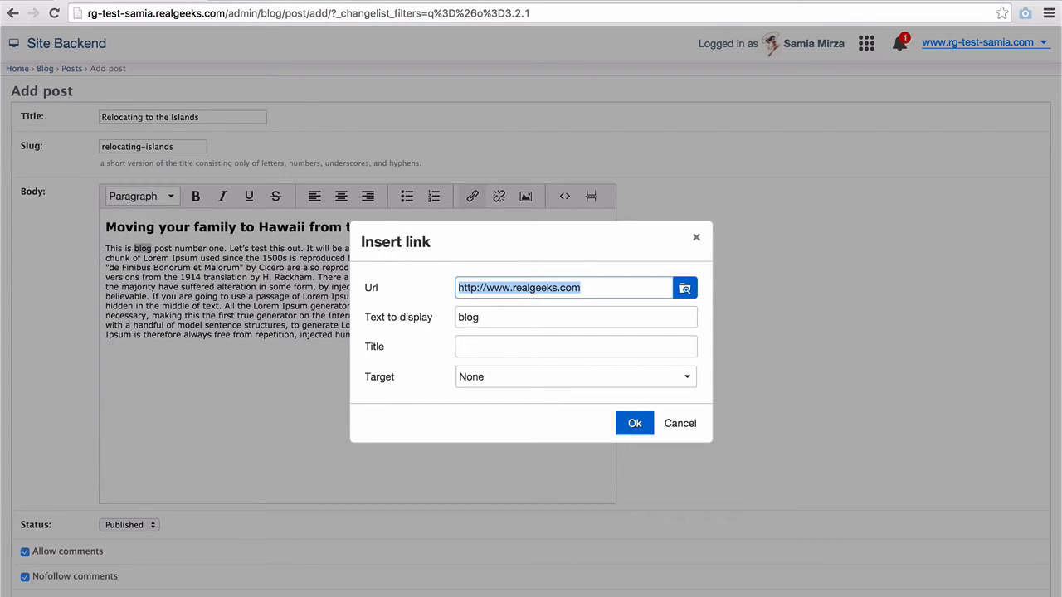
pyautogui.write('/')
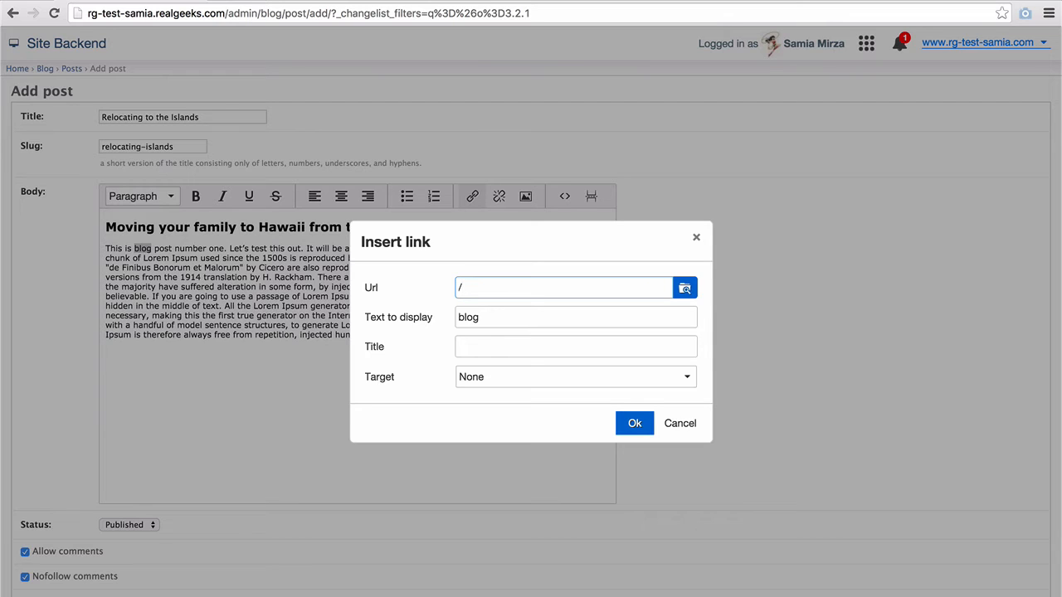
pyautogui.write('blog/')
pyautogui.click(630, 423)
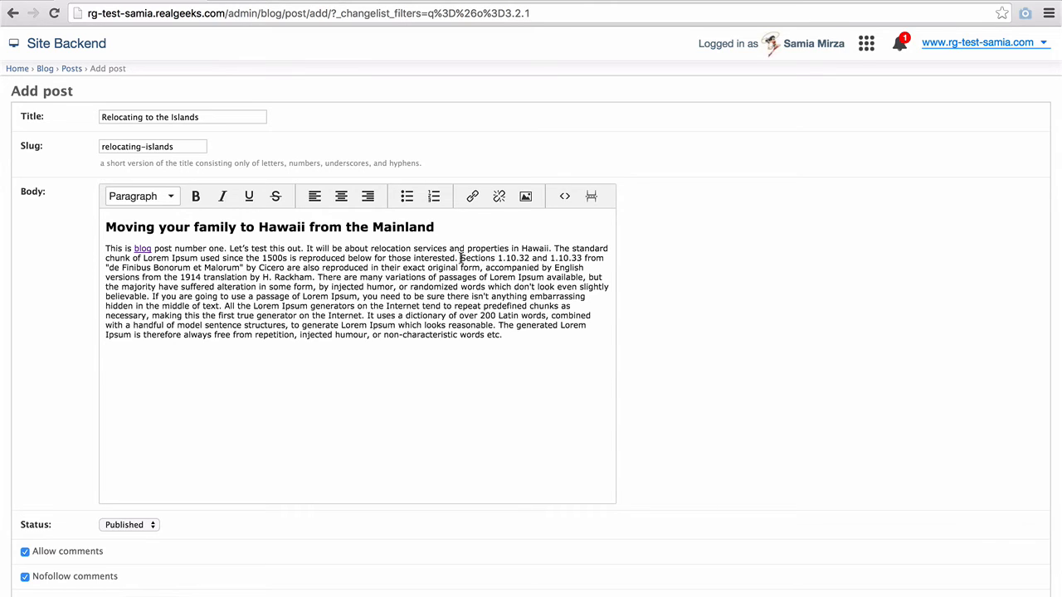
# - Pick testimonies.jpeg from the site's uploaded images for the post body
pyautogui.click(525, 196)
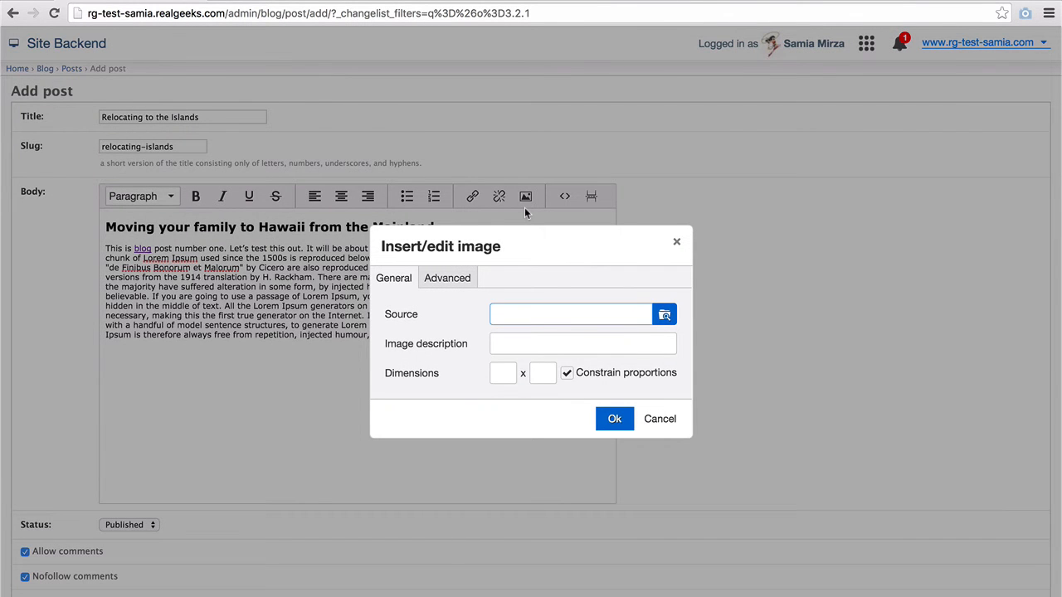
pyautogui.click(663, 315)
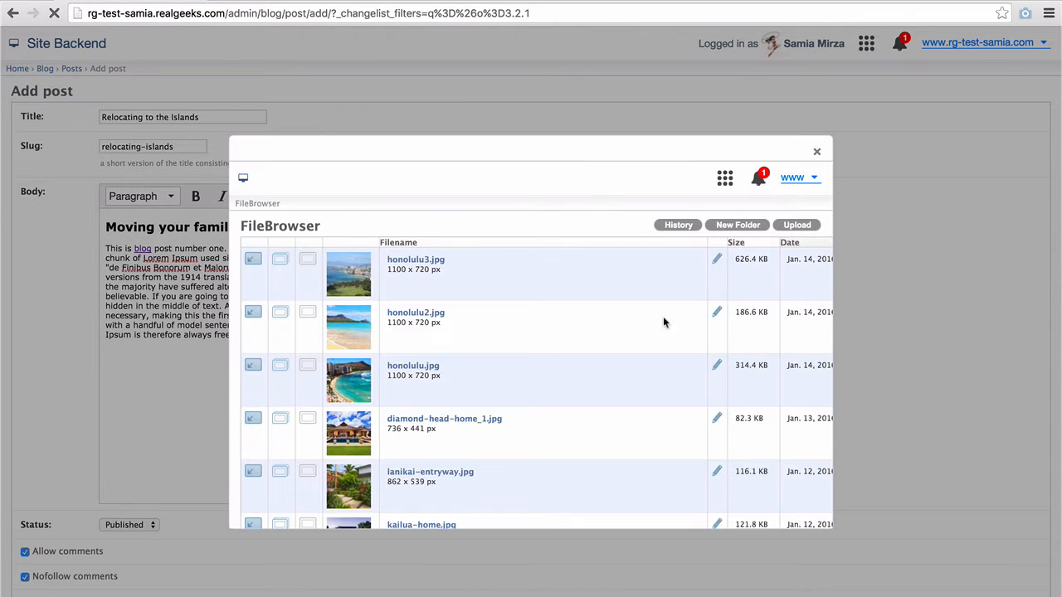
pyautogui.click(253, 369)
pyautogui.scroll(-10, 252, 369)
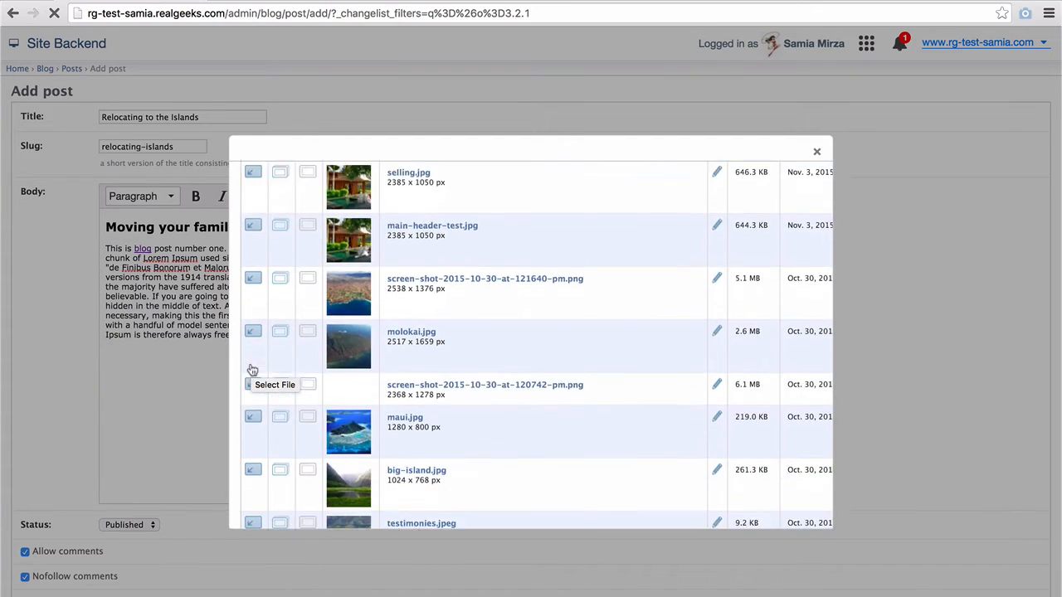
pyautogui.scroll(-3, 252, 369)
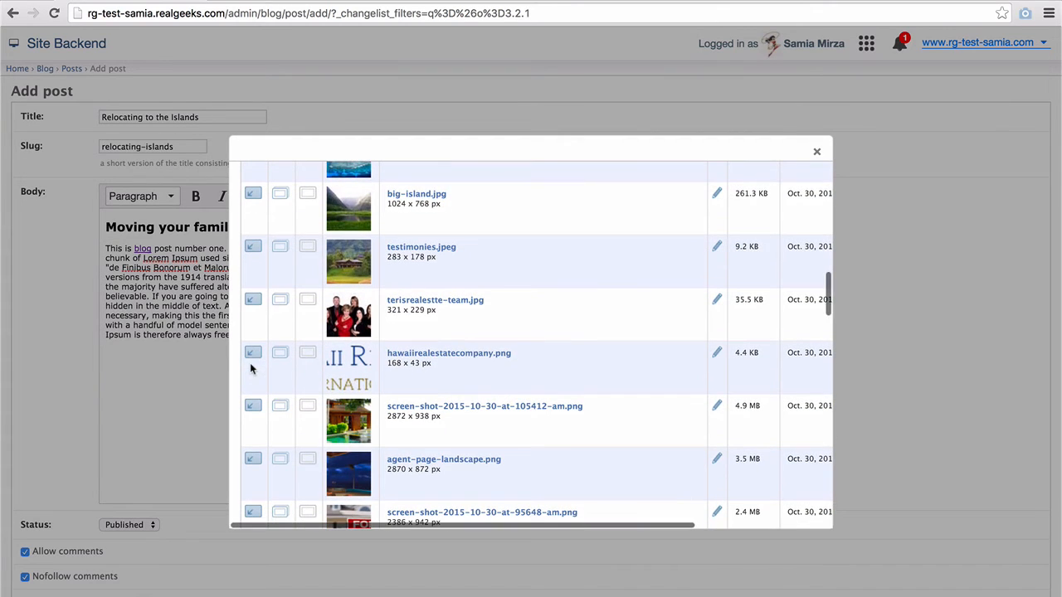
pyautogui.click(252, 248)
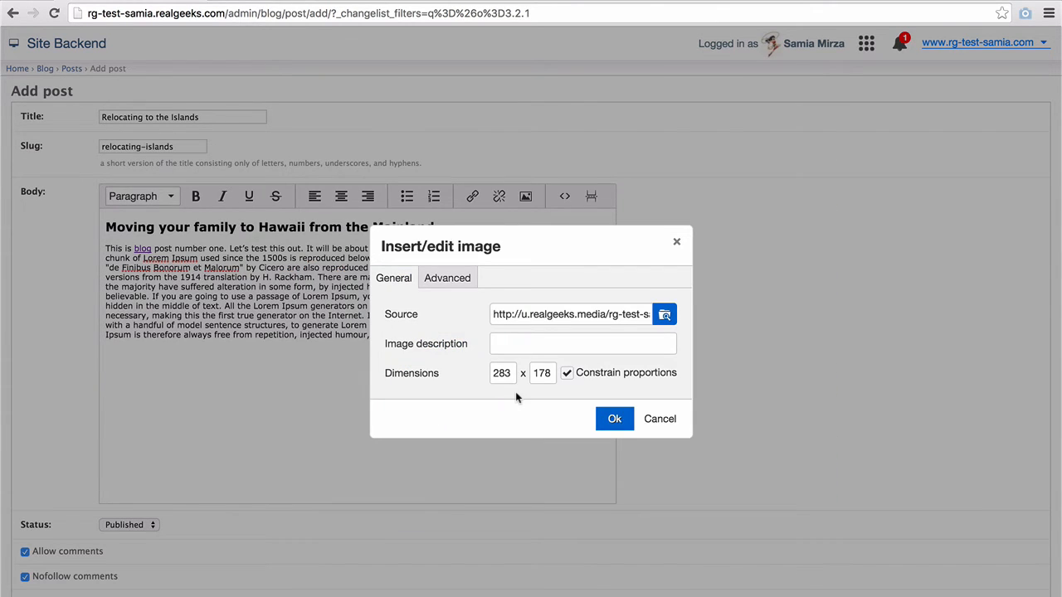
# - Set the image width to 250 with vertical and horizontal space 10, and insert it
pyautogui.click(502, 372)
pyautogui.doubleClick(502, 372)
pyautogui.write('250')
pyautogui.press('Tab')
pyautogui.click(452, 279)
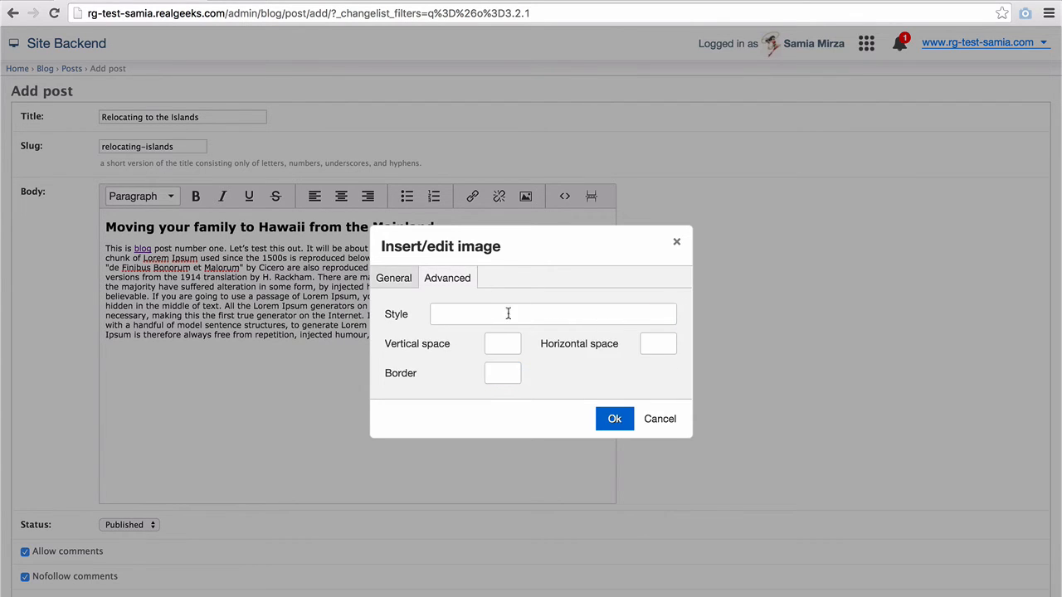
pyautogui.click(494, 343)
pyautogui.write('10')
pyautogui.press('Tab')
pyautogui.write('10')
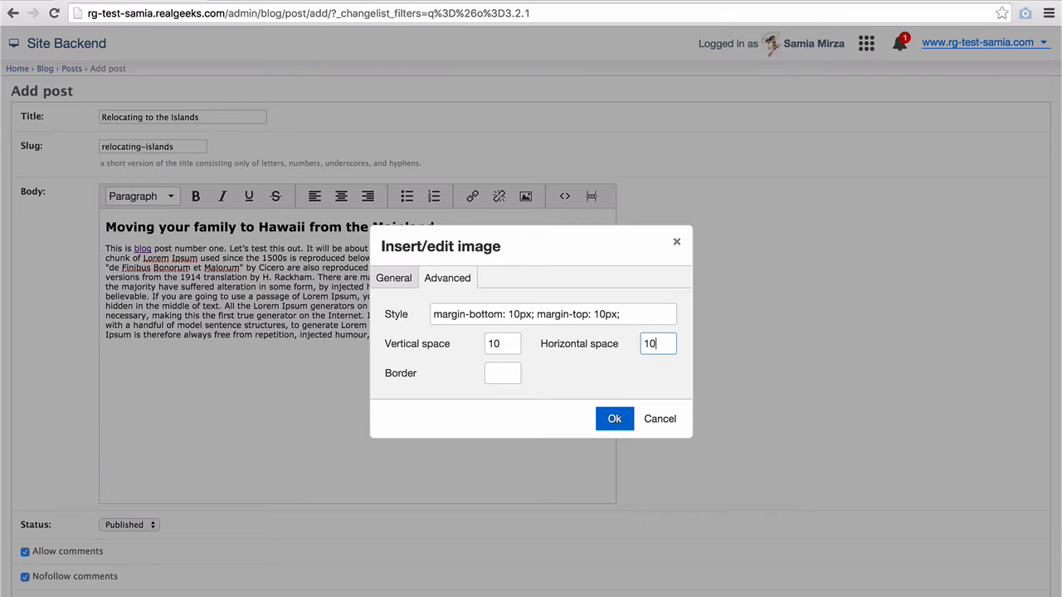
pyautogui.click(620, 418)
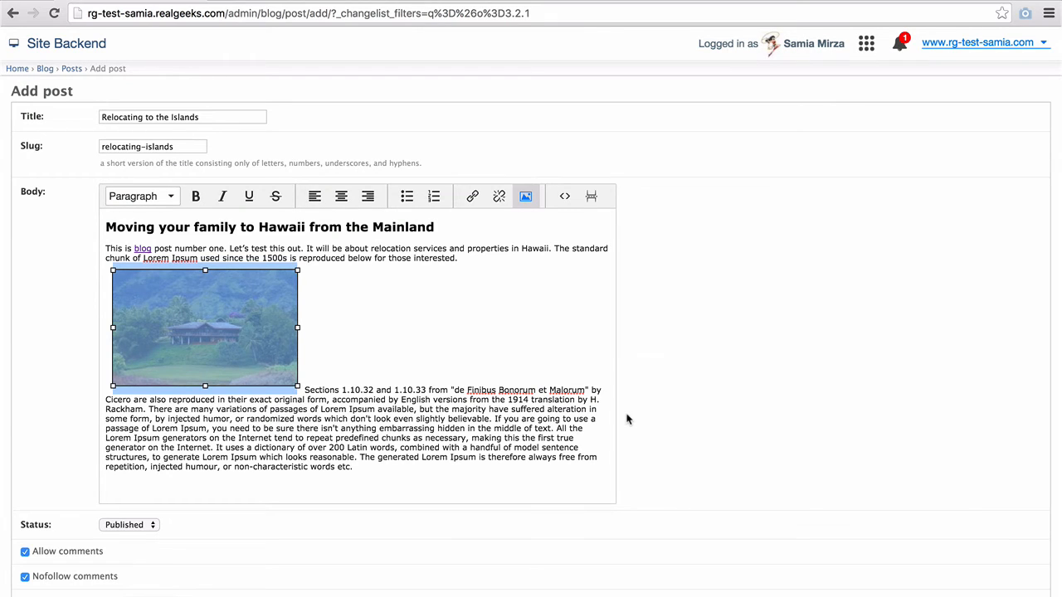
# - Float the house photo left with text wrapping and link it to '/'
pyautogui.click(315, 198)
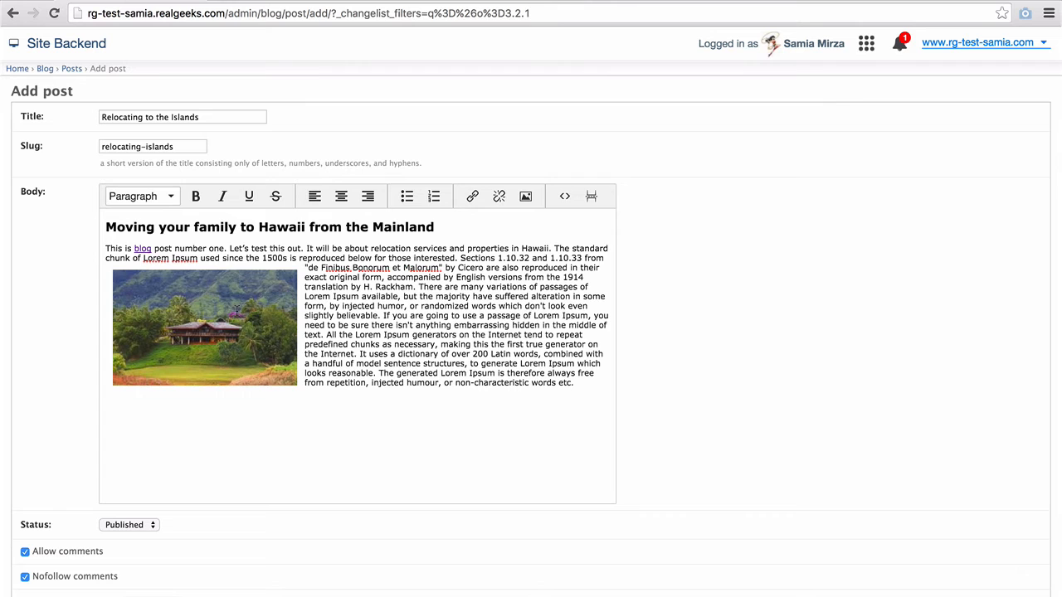
pyautogui.click(236, 310)
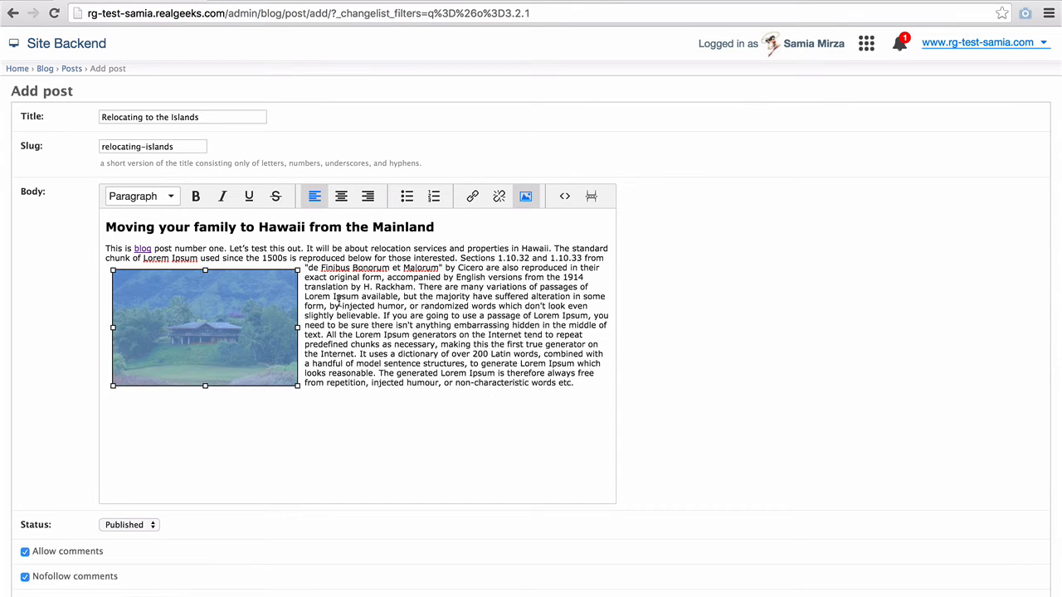
pyautogui.click(471, 197)
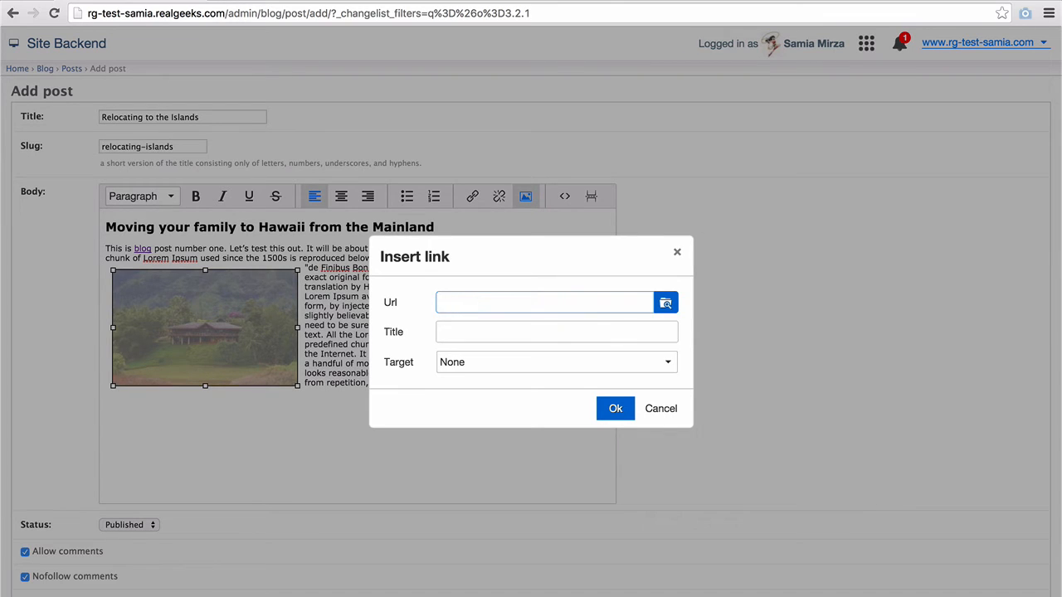
pyautogui.write('http://www.realgeeks.com')
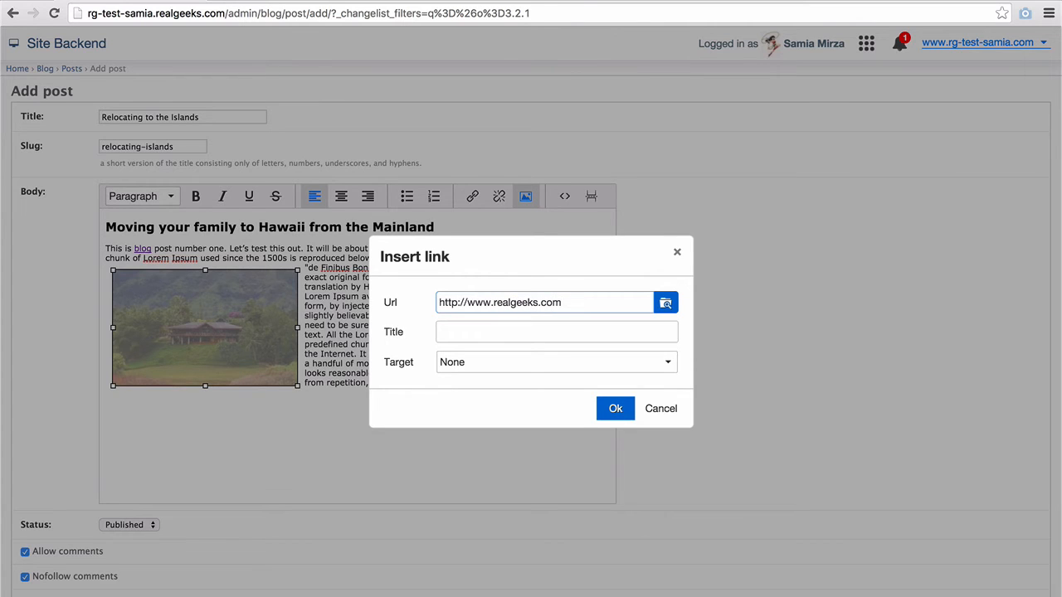
pyautogui.hotkey('ctrl', 'a')
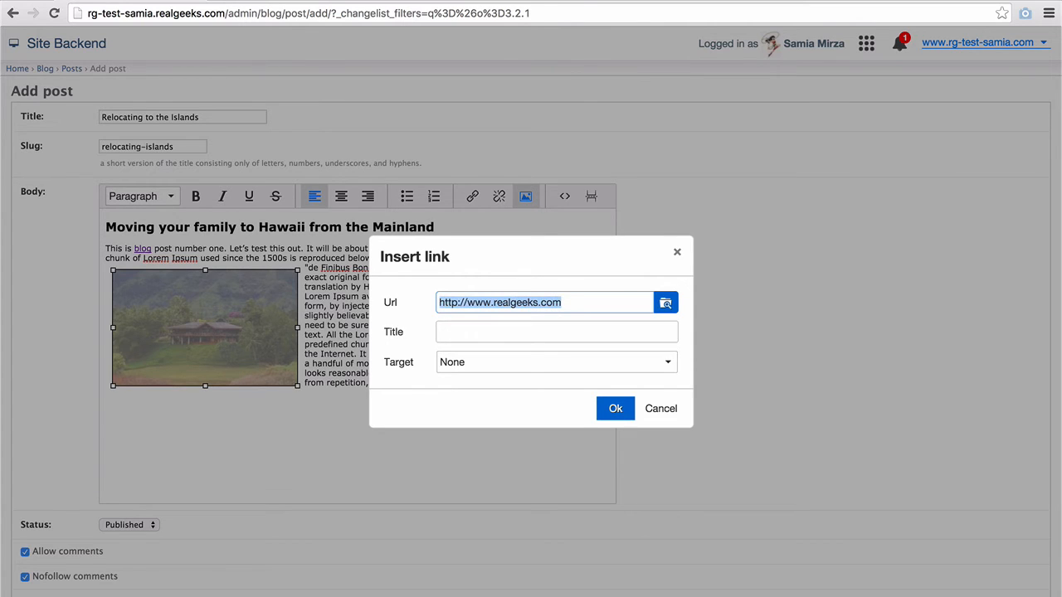
pyautogui.write('/maui/')
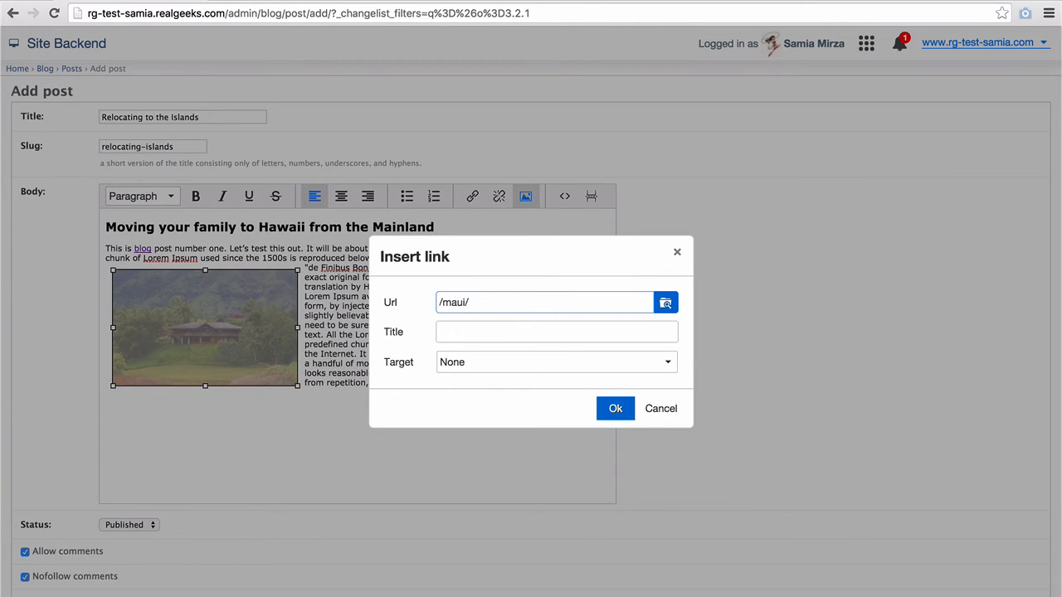
pyautogui.hotkey('ctrl', 'a')
pyautogui.write('/')
pyautogui.click(616, 409)
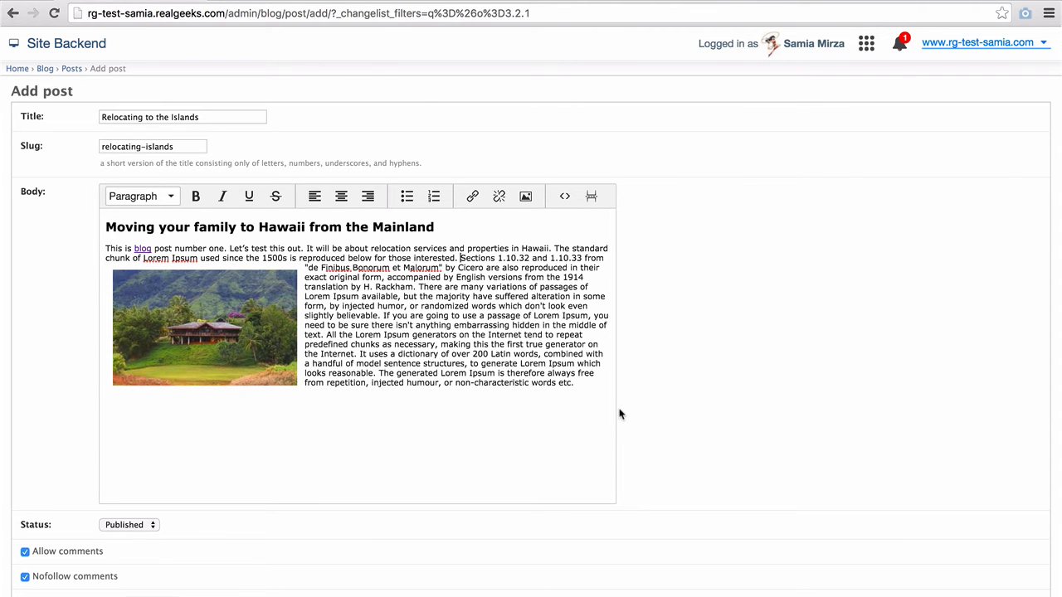
pyautogui.scroll(-5, 197, 548)
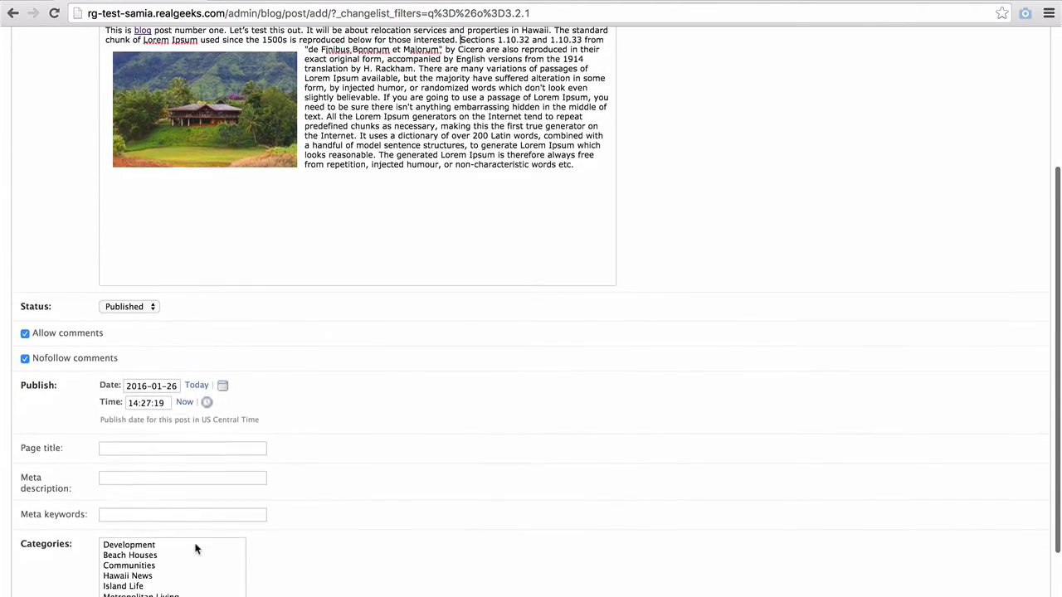
pyautogui.scroll(-3, 197, 549)
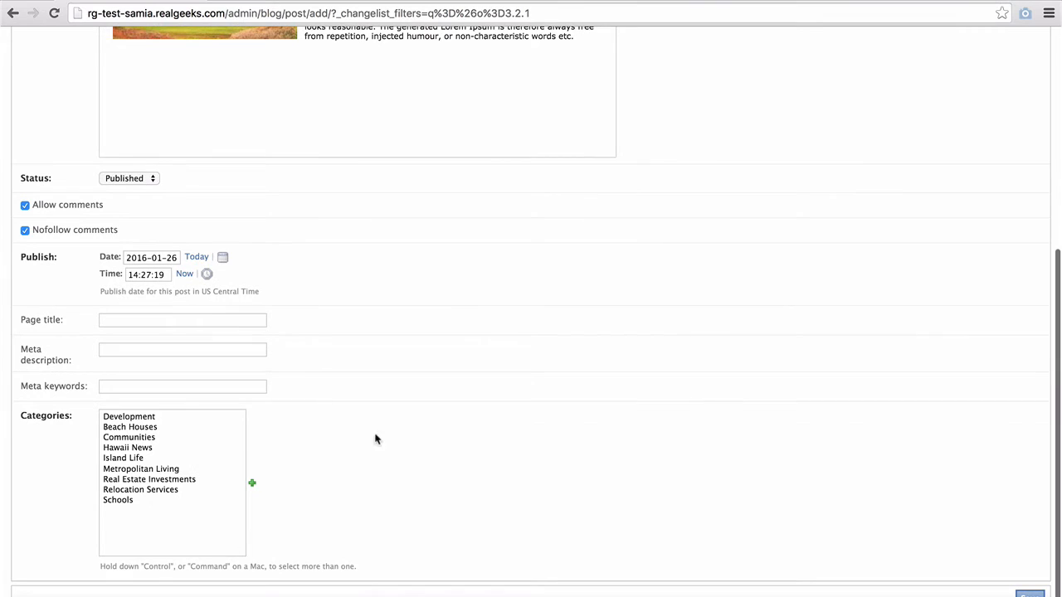
pyautogui.click(146, 178)
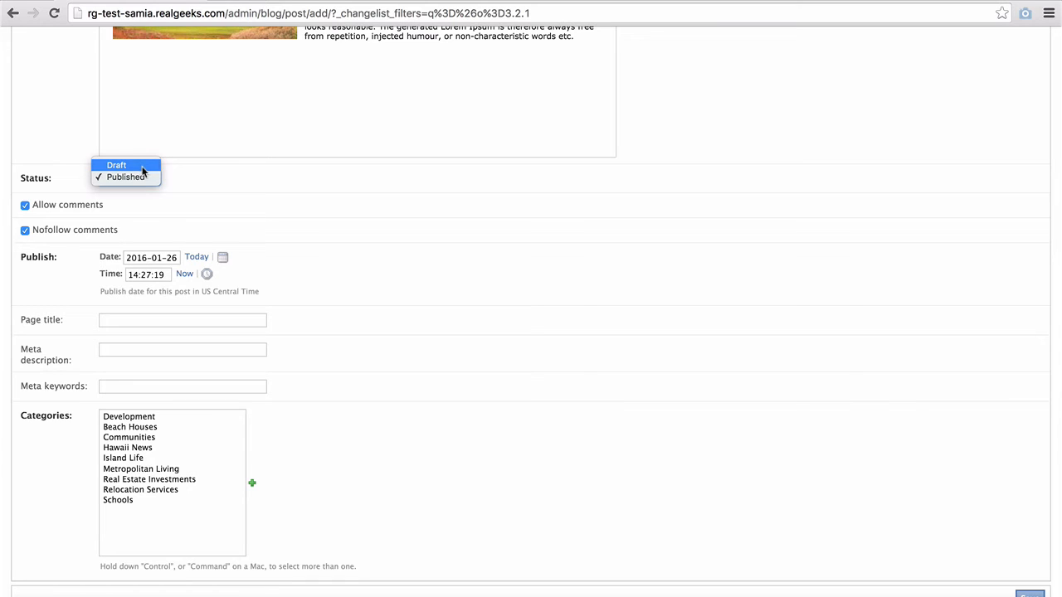
pyautogui.click(142, 178)
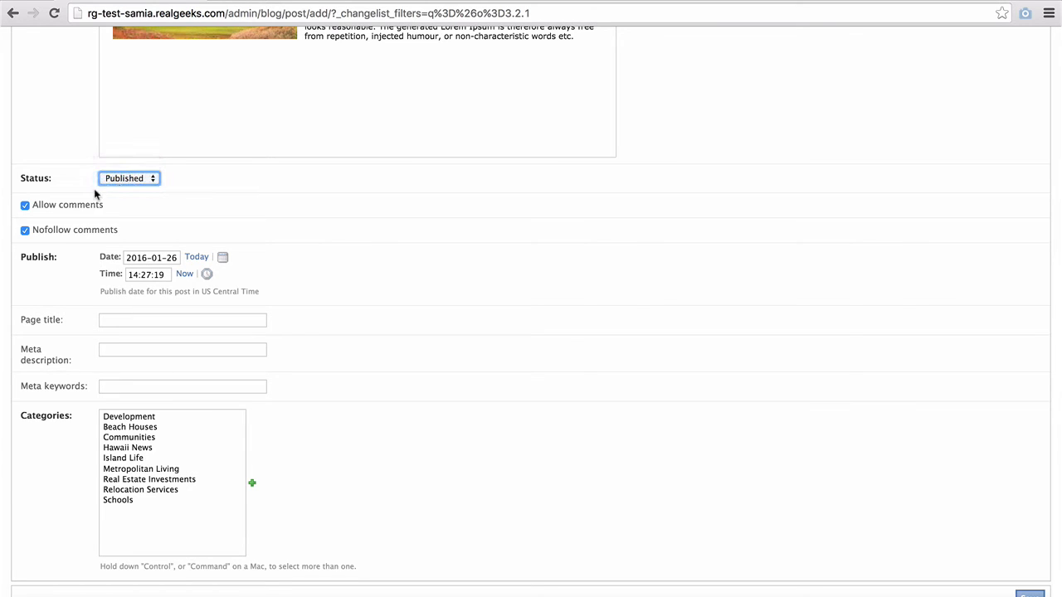
pyautogui.click(24, 206)
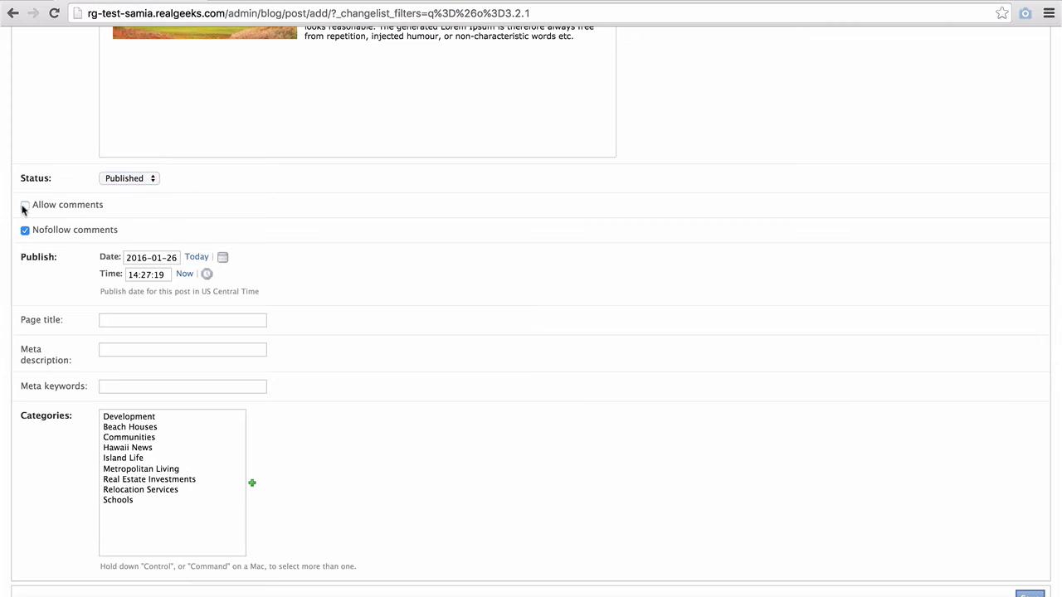
pyautogui.click(24, 206)
pyautogui.click(24, 232)
pyautogui.click(24, 231)
pyautogui.click(223, 261)
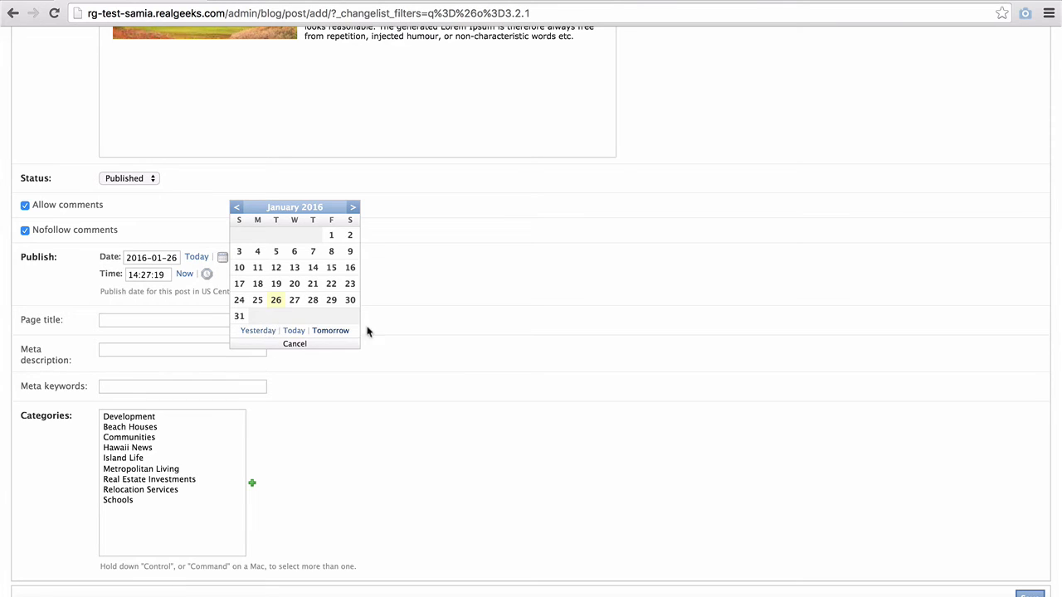
pyautogui.click(429, 303)
pyautogui.click(207, 275)
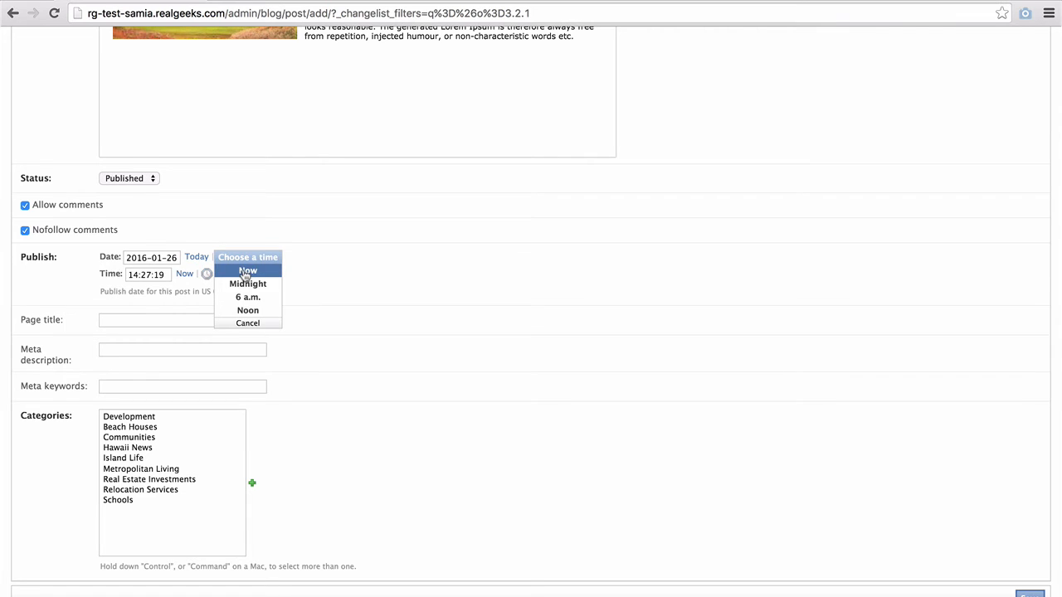
pyautogui.click(373, 301)
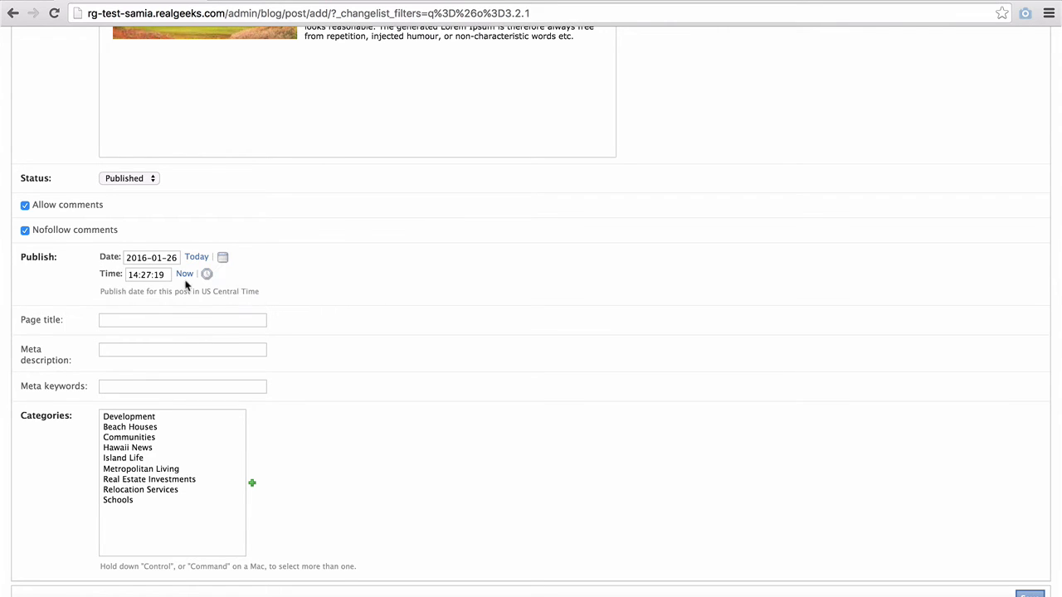
# - Enter page title 'Relocating to Hawaii', a relocation meta description, and the keyword list plus 'polynesia'
pyautogui.click(155, 319)
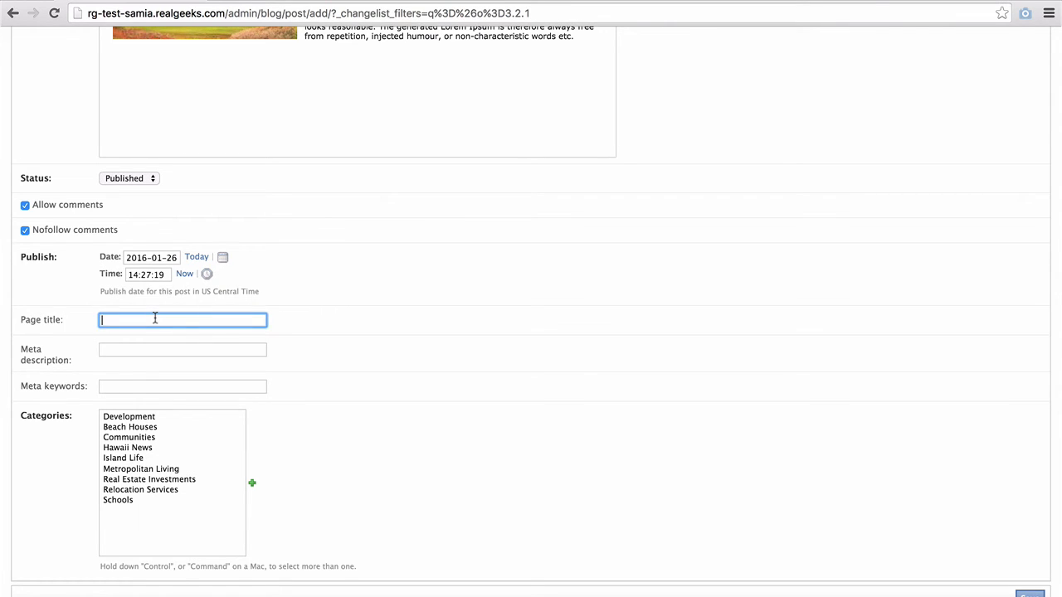
pyautogui.write('Relocating to Hawaii')
pyautogui.press('Tab')
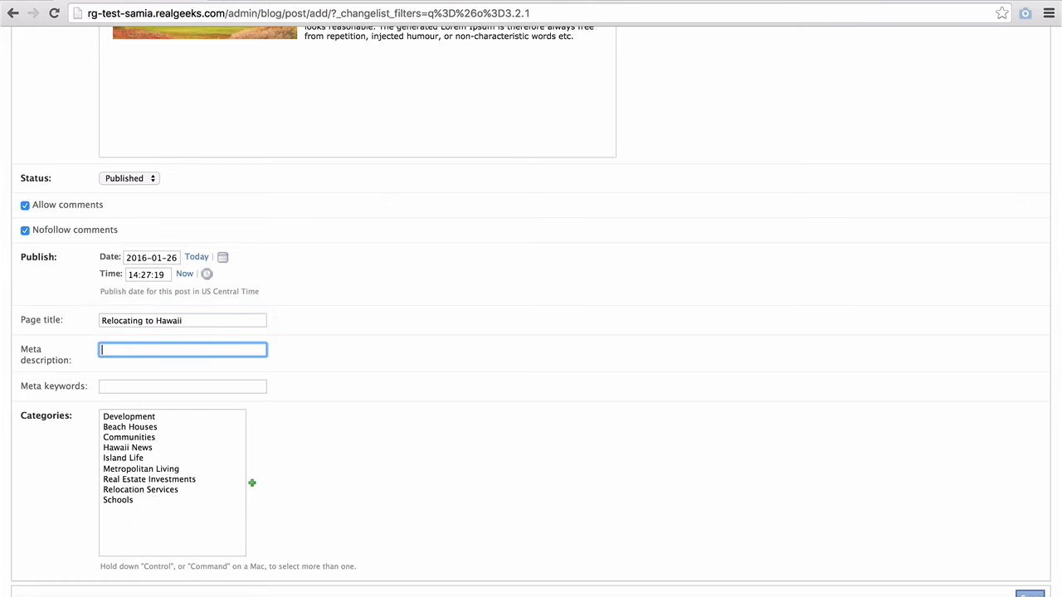
pyautogui.write('discussion about what it entails to rel')
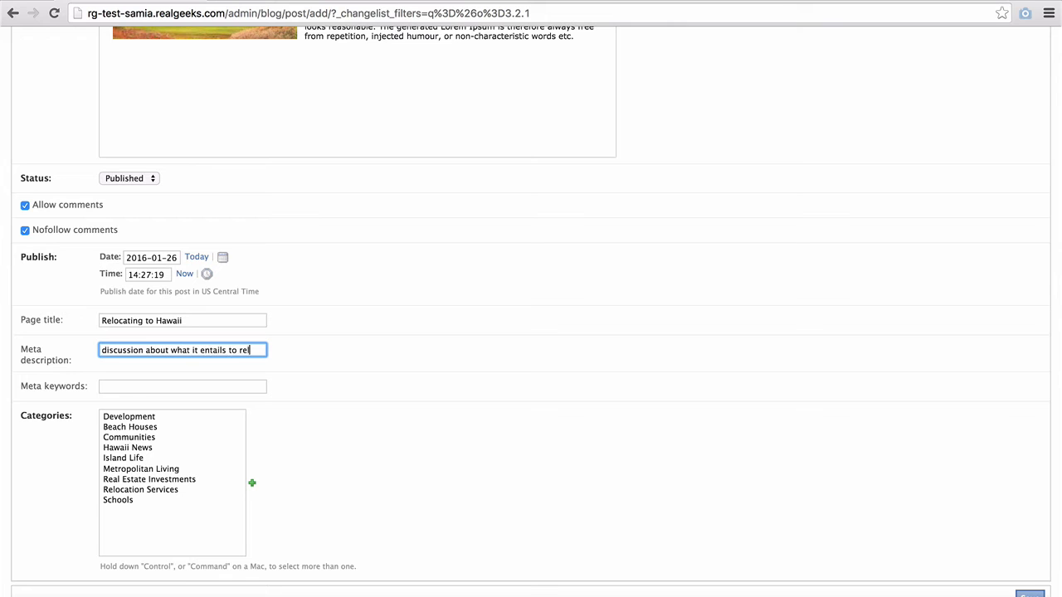
pyautogui.write('ocate to the islands')
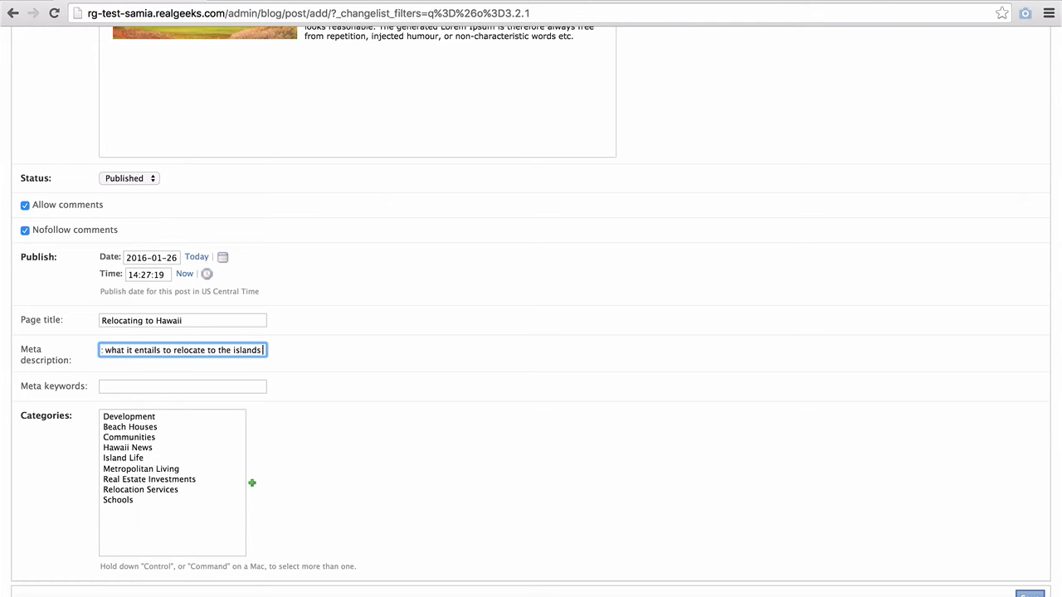
pyautogui.write(' upon purchasing rea')
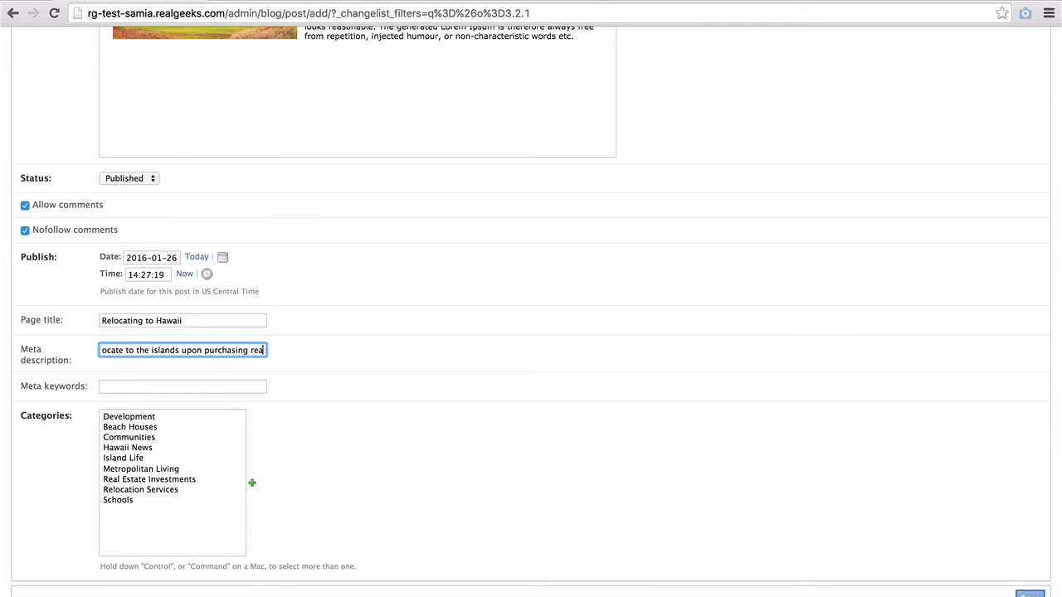
pyautogui.write('l estate in Hawai')
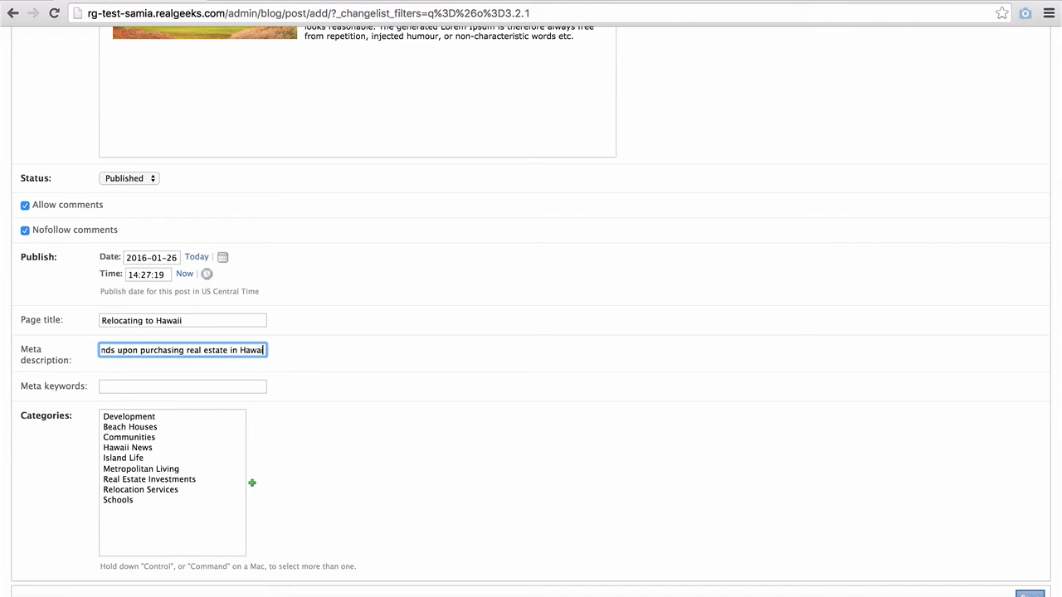
pyautogui.write('i')
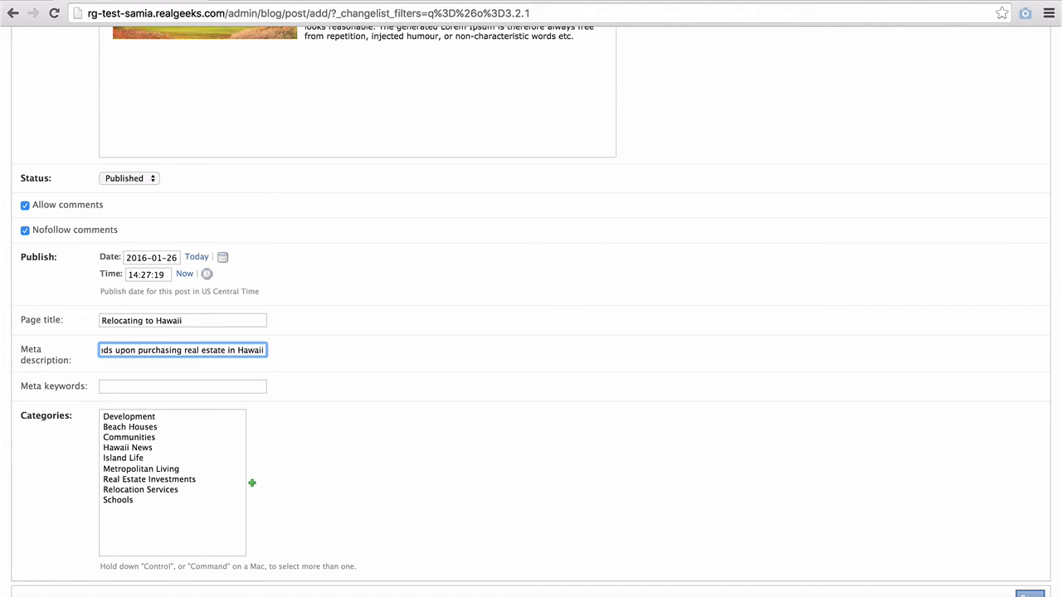
pyautogui.press('Tab')
pyautogui.press('super+v')
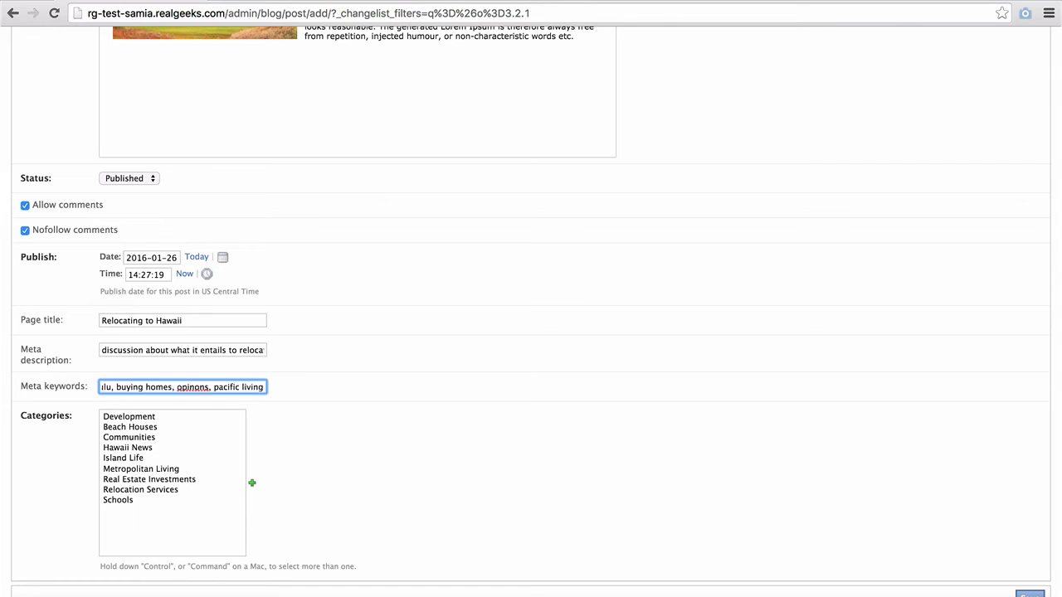
pyautogui.write(', polynes')
pyautogui.write('ia')
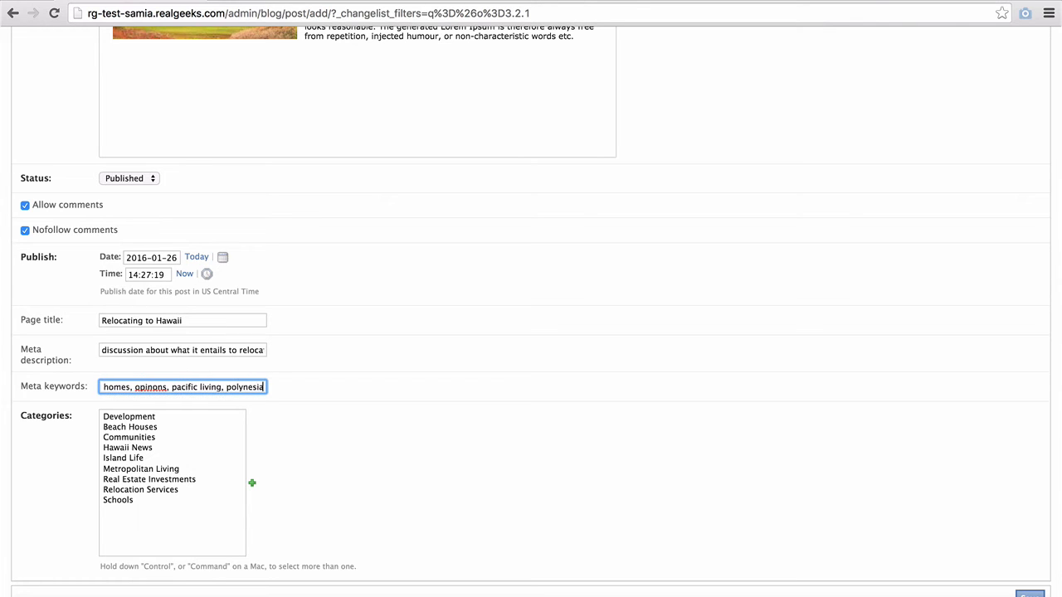
# - Select the Development, Communities and Relocation Services categories for the post
pyautogui.click(122, 418)
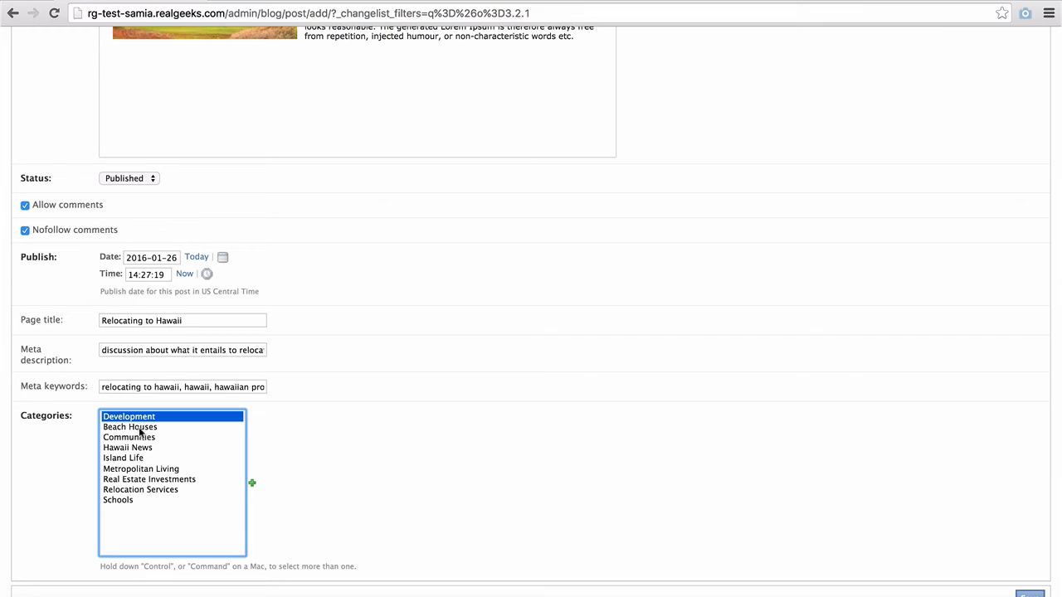
pyautogui.keyDown('super'); pyautogui.click(130, 437); pyautogui.keyUp('super')
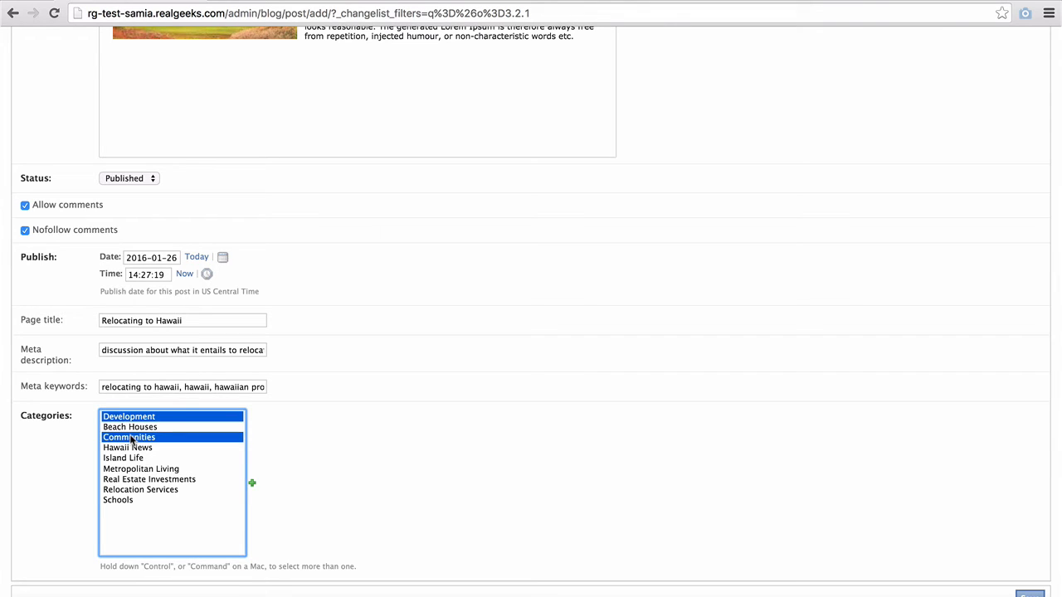
pyautogui.keyDown('super'); pyautogui.click(135, 490); pyautogui.keyUp('super')
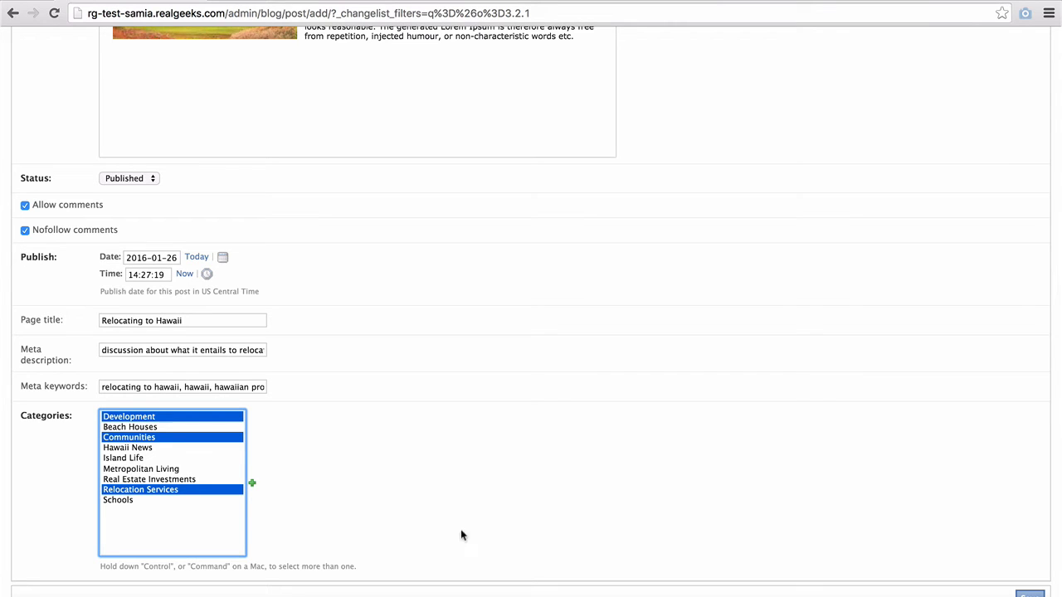
# - Create a 'Hawaii Properties' blog category, then save the post with its settings and categories
pyautogui.click(252, 487)
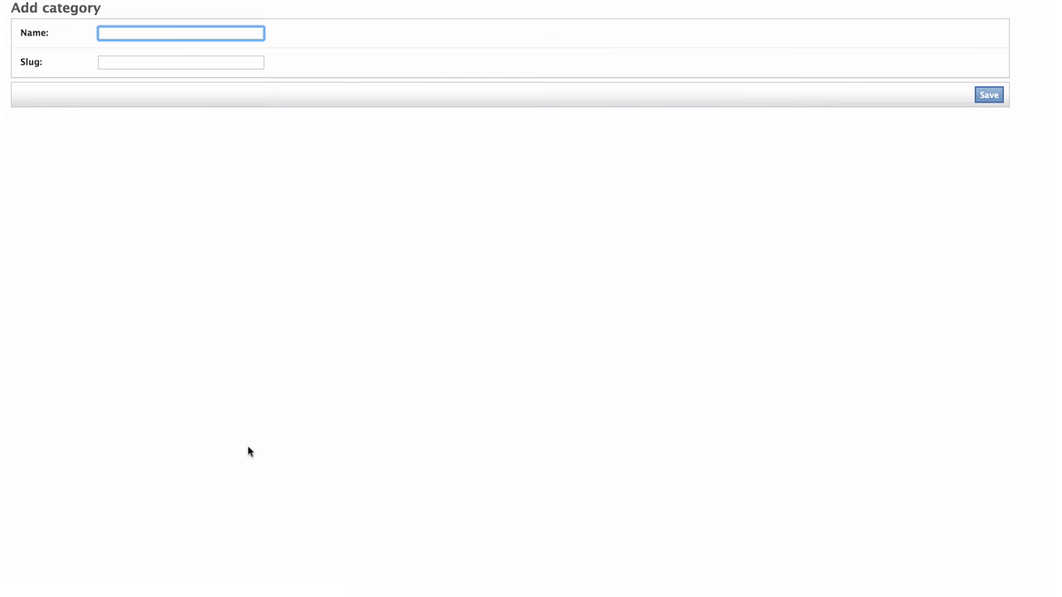
pyautogui.write('Hawaii Properties')
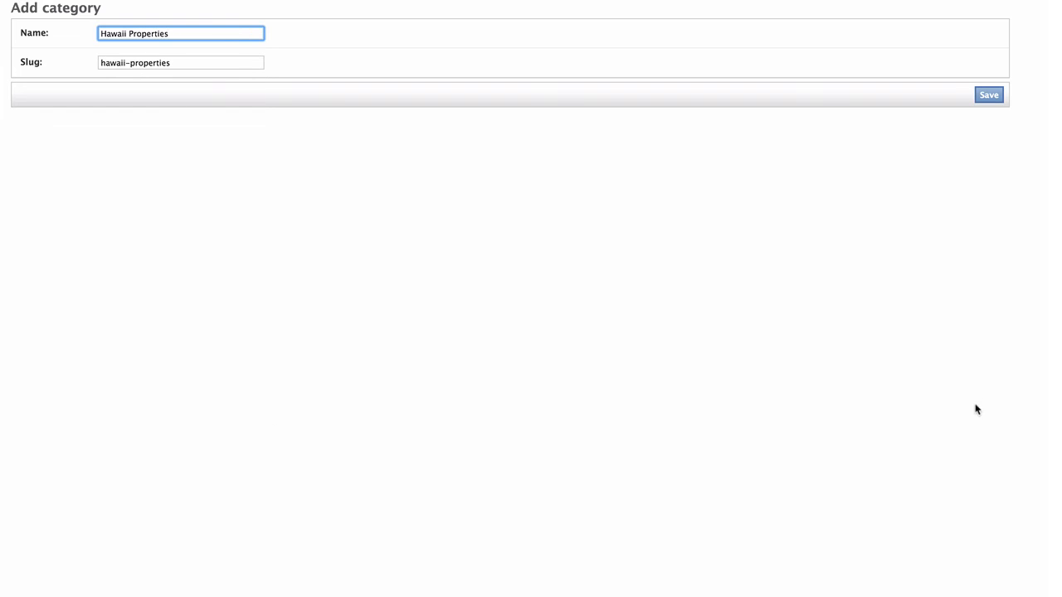
pyautogui.click(997, 99)
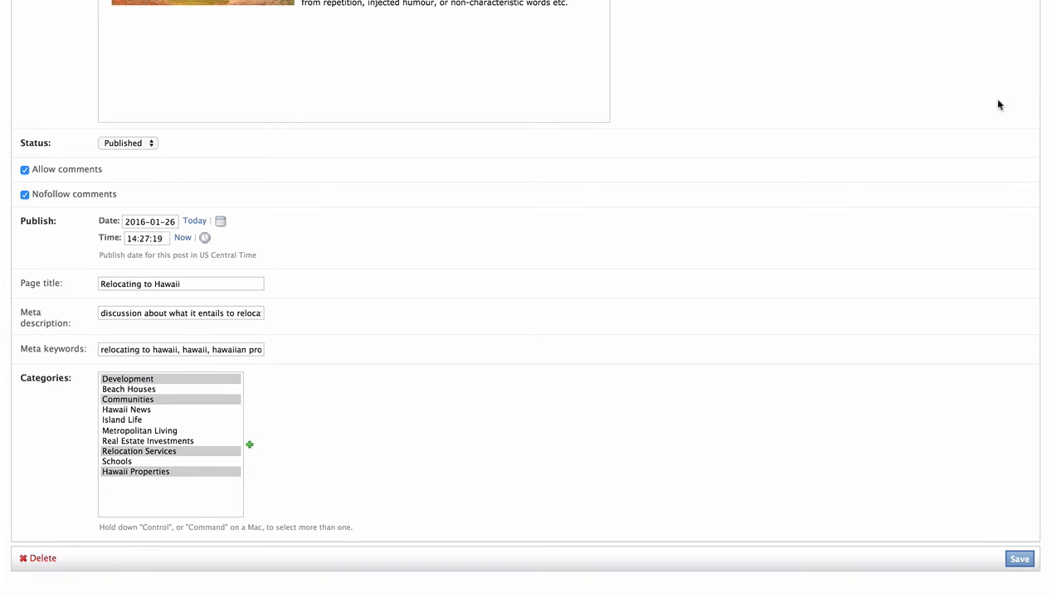
pyautogui.keyDown('super'); pyautogui.click(205, 472); pyautogui.keyUp('super')
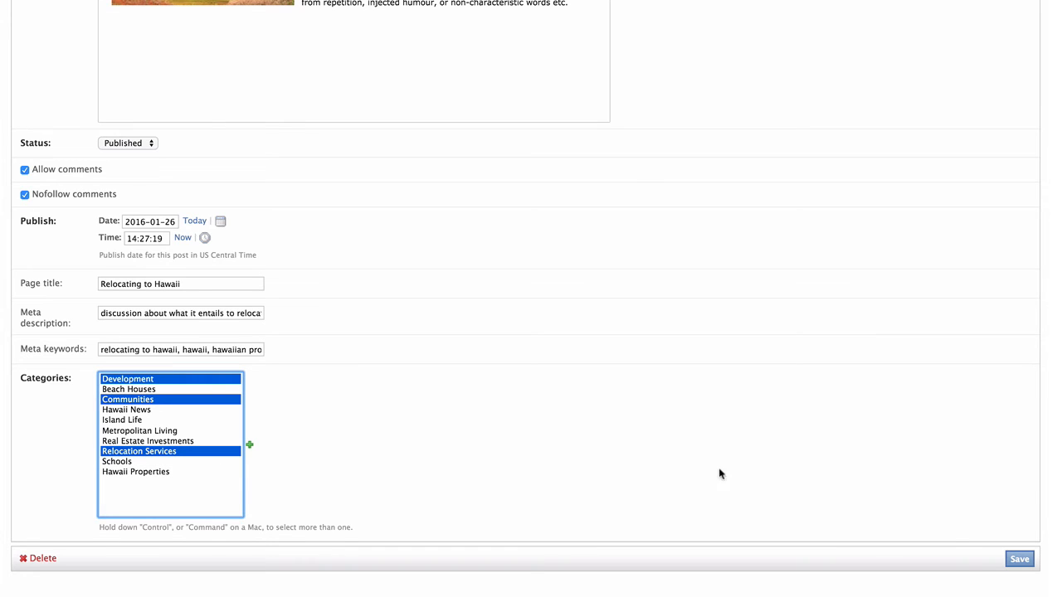
pyautogui.click(1025, 562)
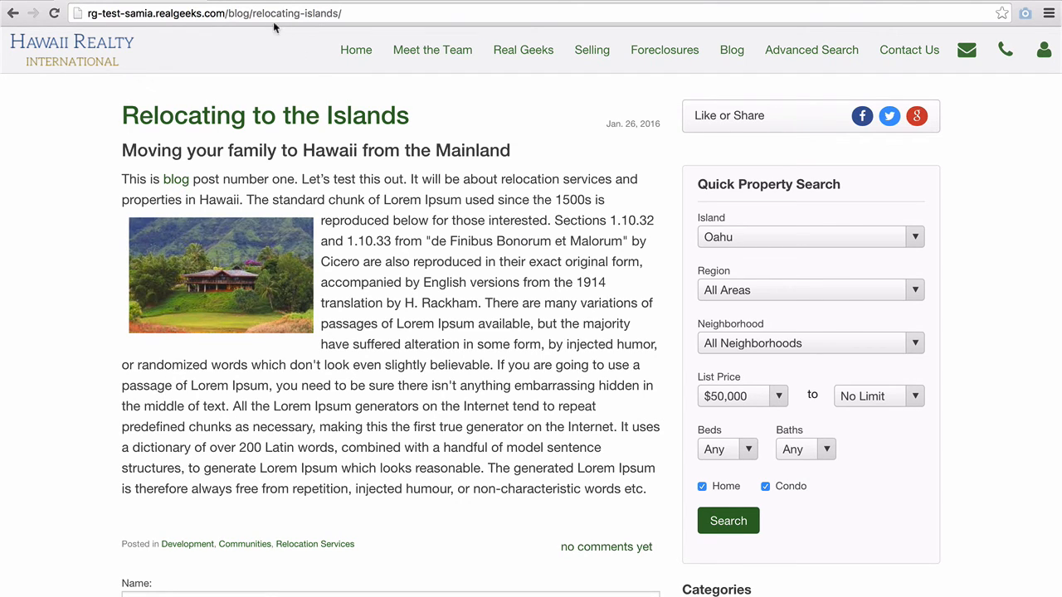
# - Trim the address to /blog/ and scroll the listing down to Relocating to the Islands
pyautogui.moveTo(249, 13); pyautogui.dragTo(359, 20)
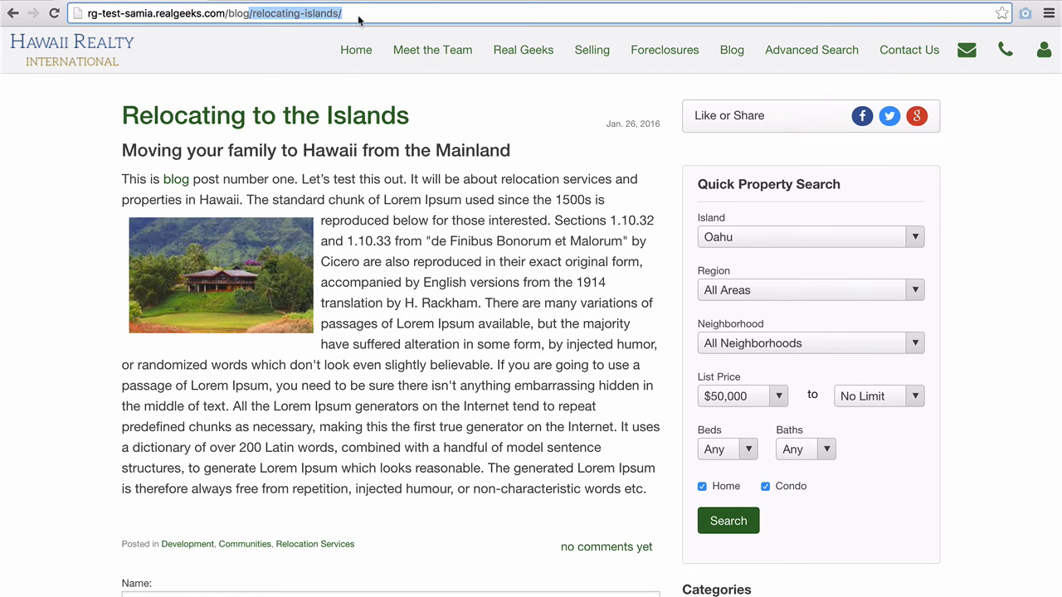
pyautogui.press('BackSpace')
pyautogui.press('Return')
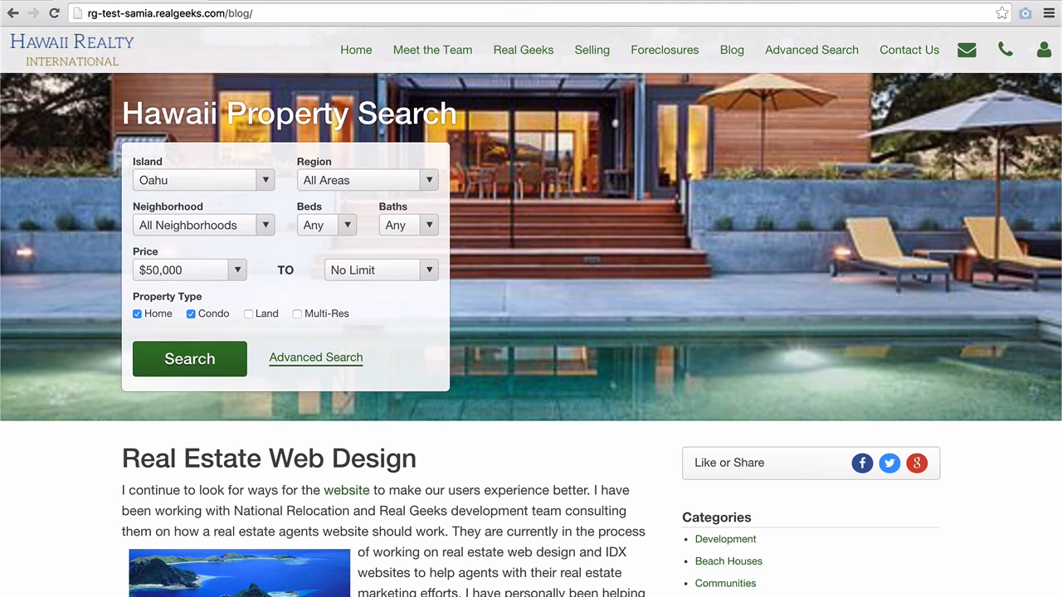
pyautogui.scroll(-4, 543, 479)
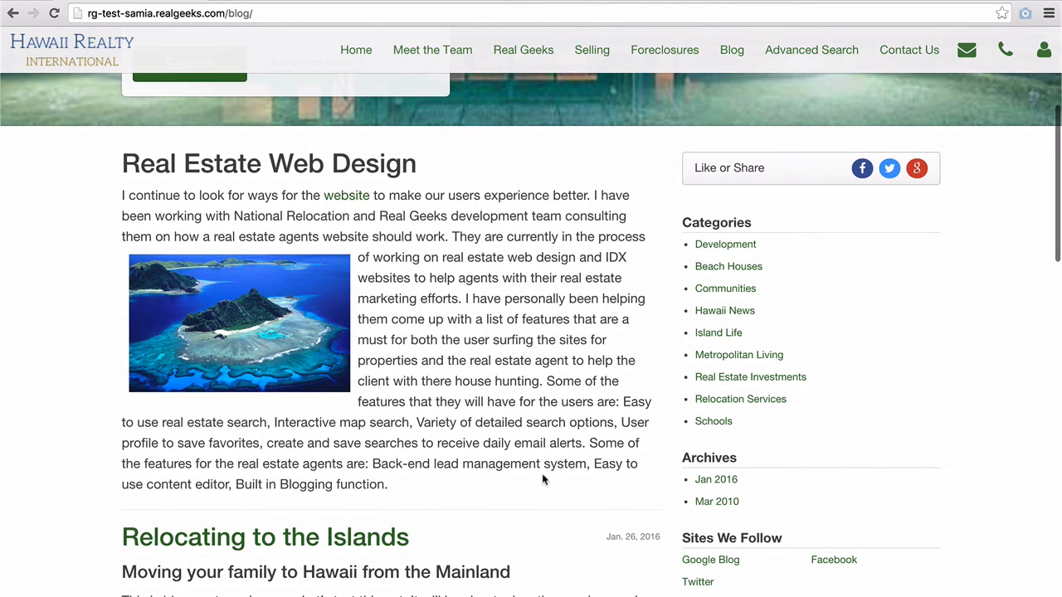
pyautogui.scroll(-4, 544, 480)
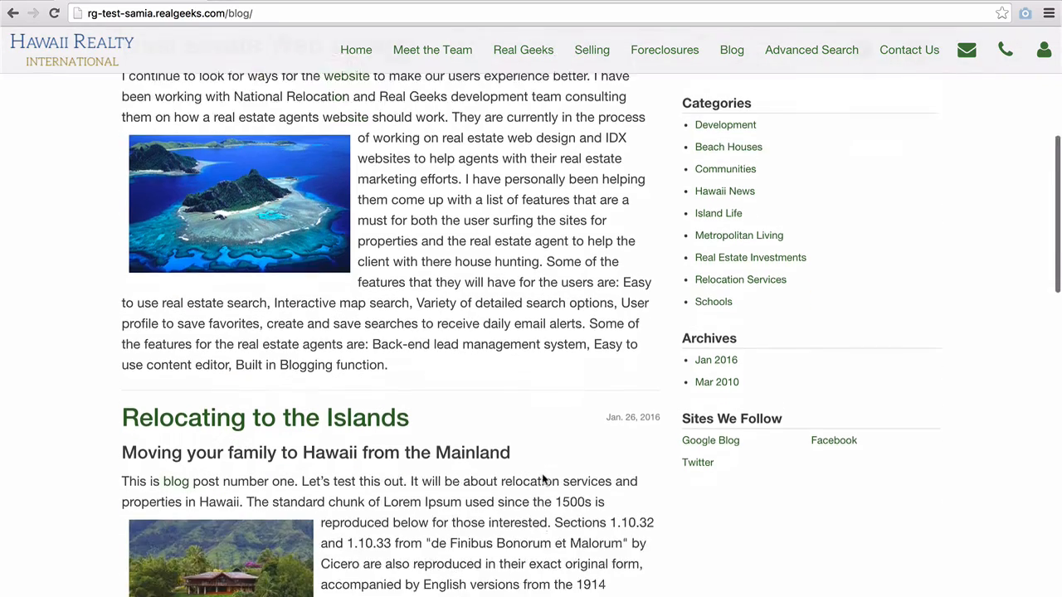
pyautogui.scroll(-2, 543, 479)
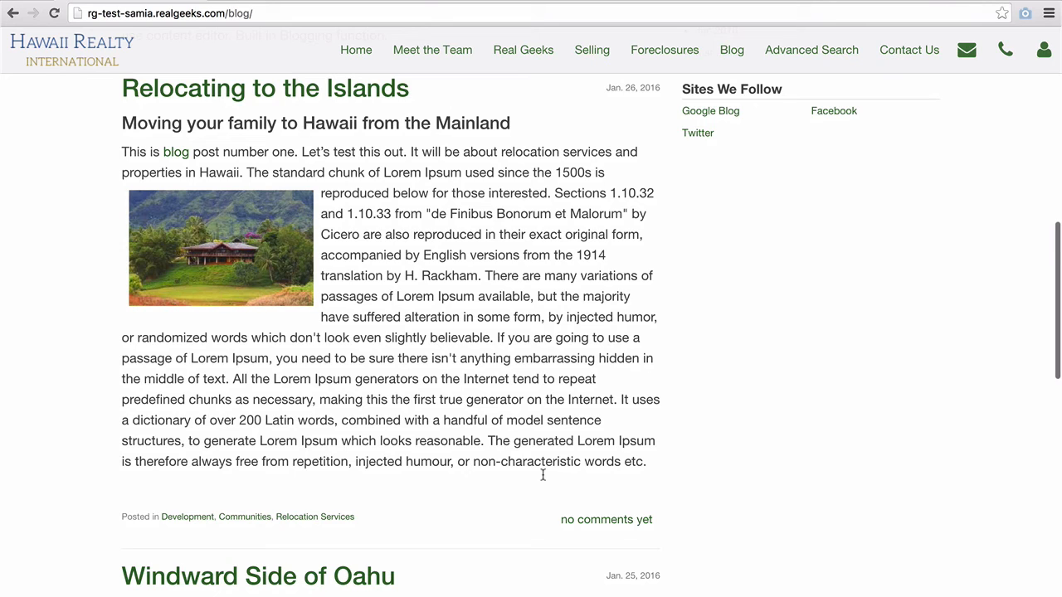
pyautogui.scroll(-1, 543, 474)
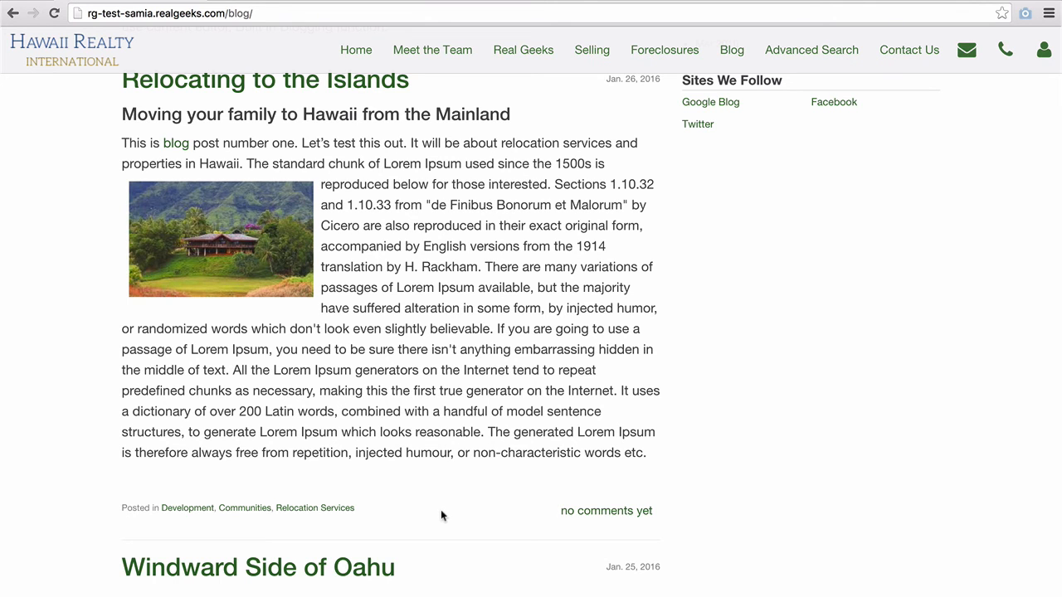
pyautogui.scroll(1, 440, 516)
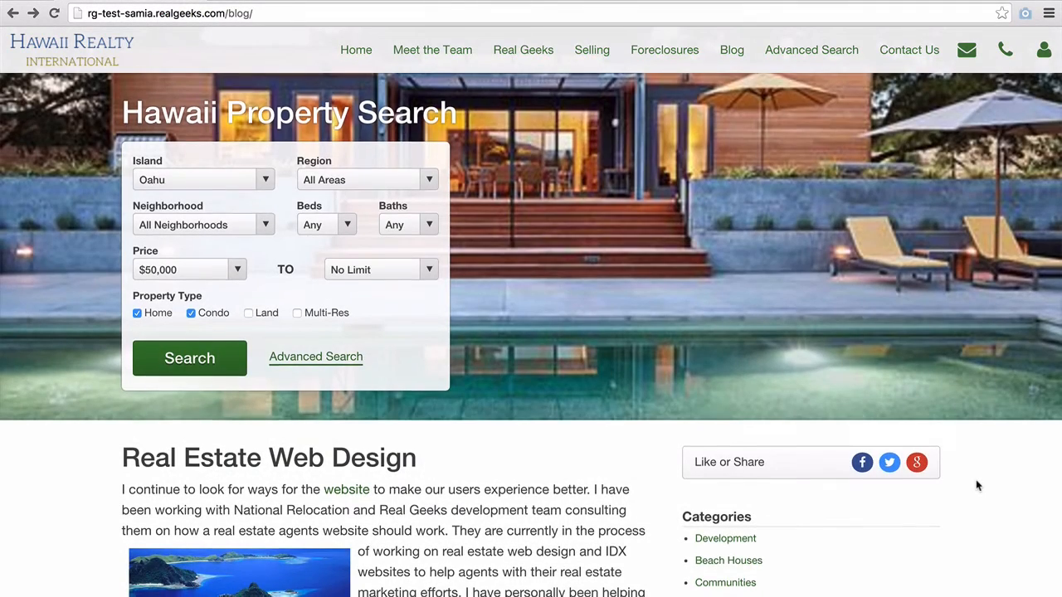
pyautogui.scroll(-10, 976, 485)
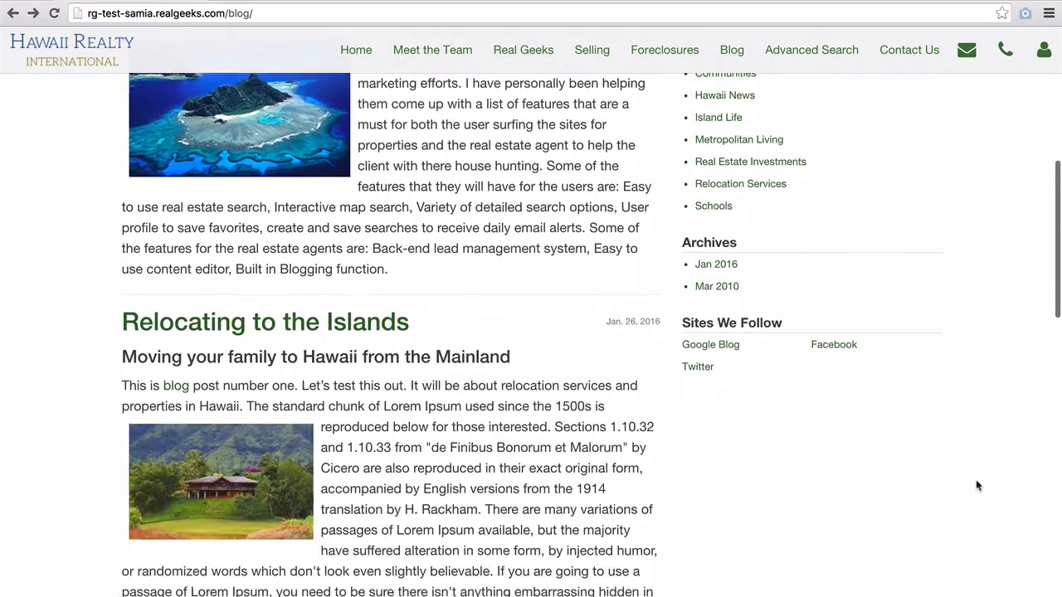
pyautogui.scroll(-5, 976, 485)
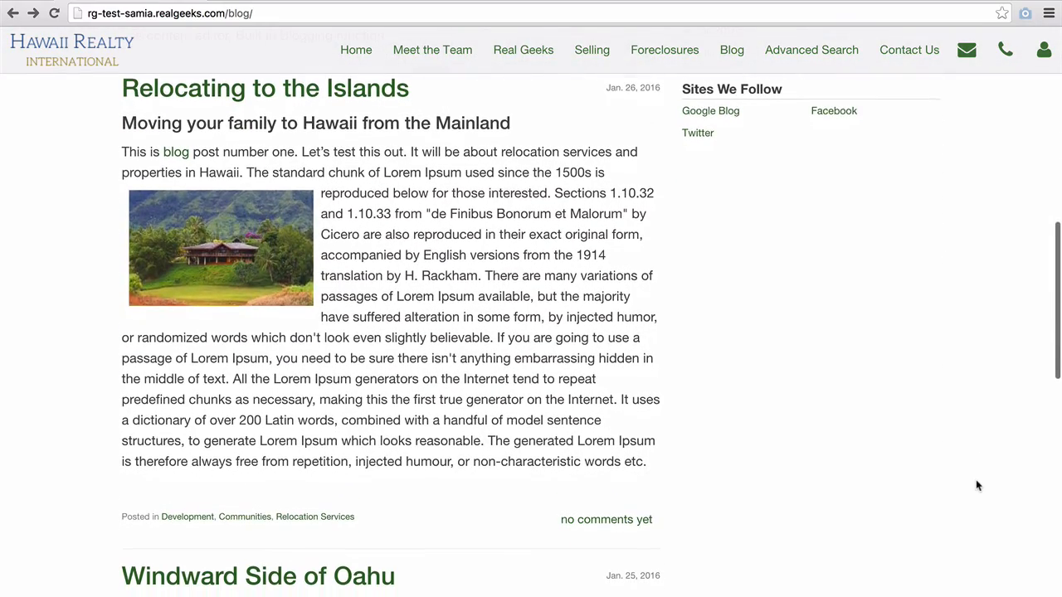
# - Open the post's comment form and enter the commenter's name, e-mail address and website
pyautogui.click(605, 520)
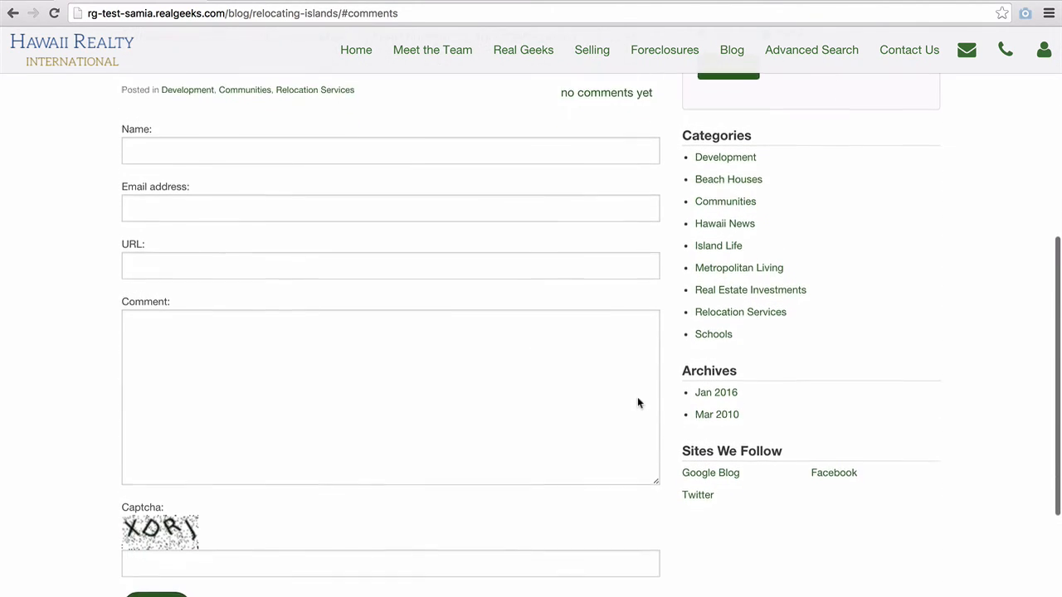
pyautogui.scroll(-2, 637, 403)
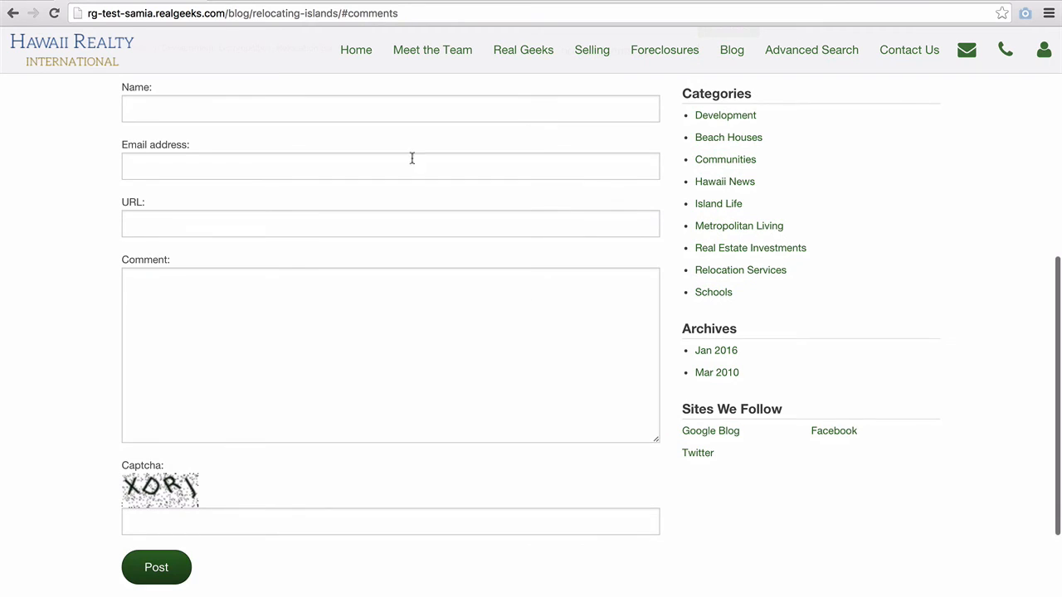
pyautogui.click(396, 109)
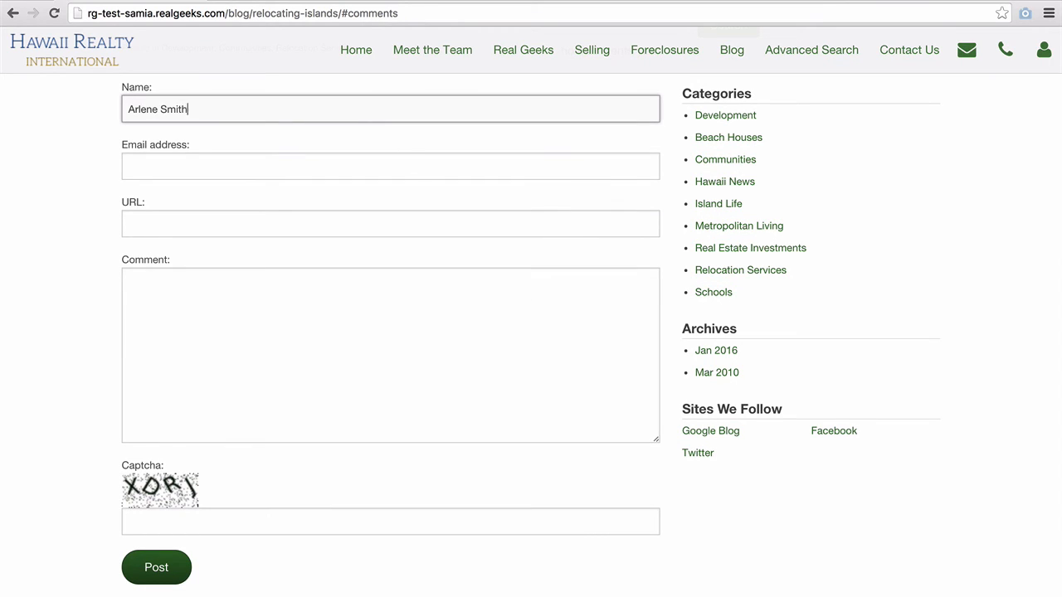
pyautogui.press('Tab')
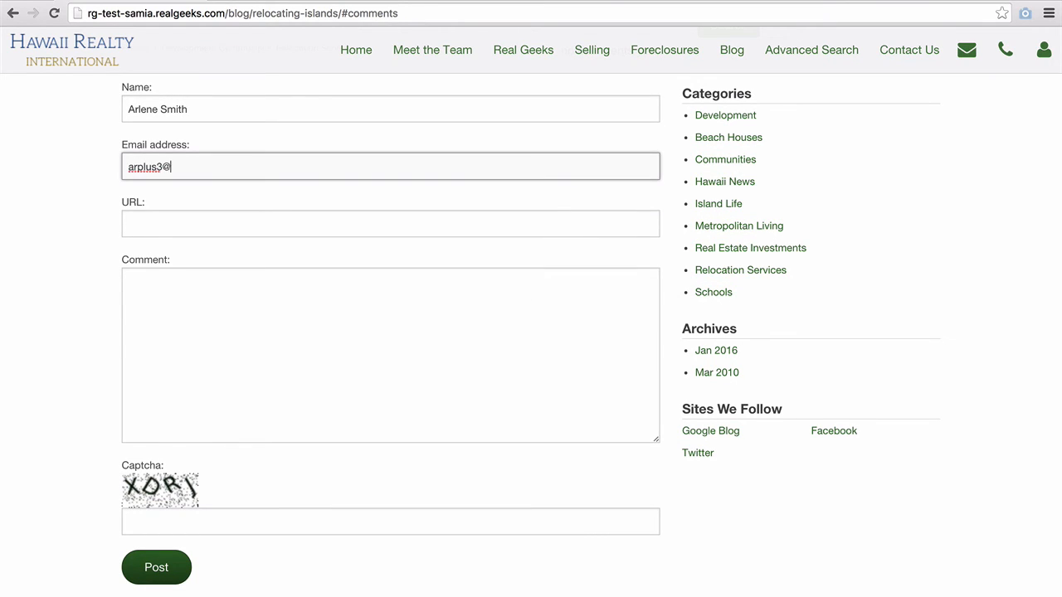
pyautogui.press('Tab')
pyautogui.write('http://')
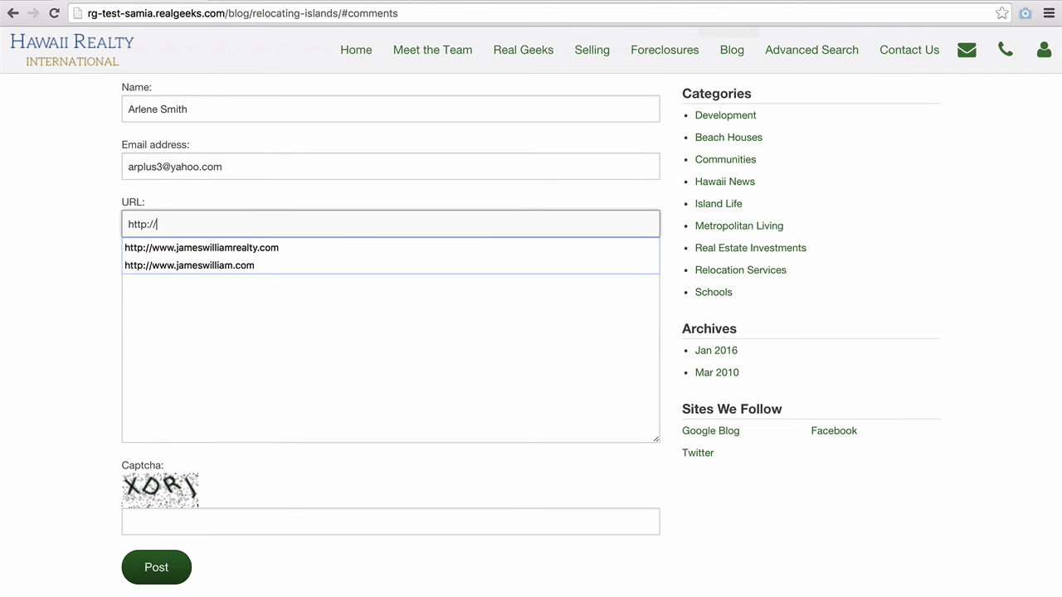
# - Write a comment about relocating to Hawaii, fill in the captcha, and post it
pyautogui.press('Tab')
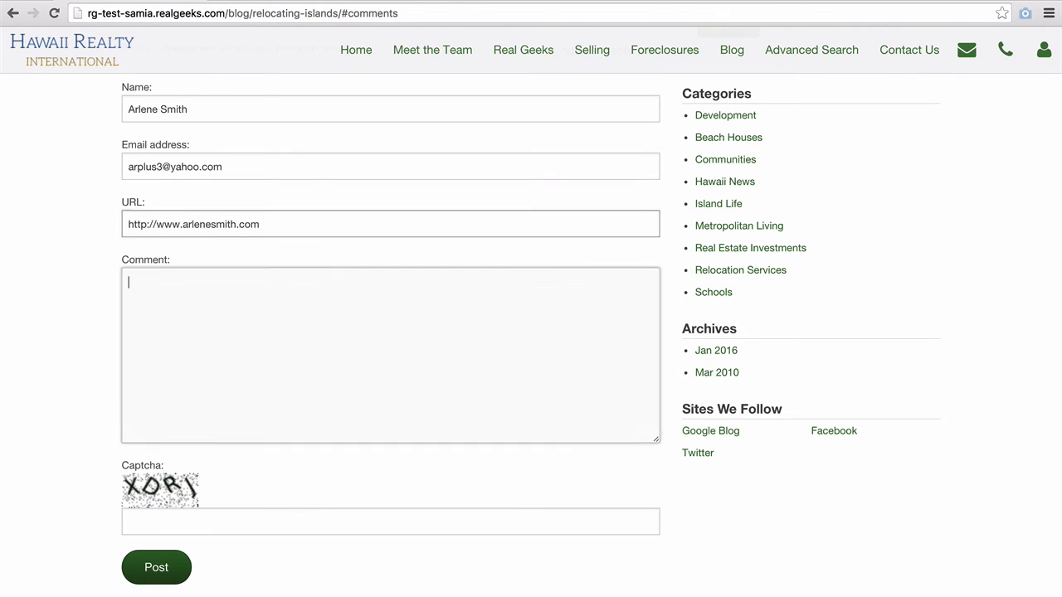
pyautogui.write('I really enjoyed this ')
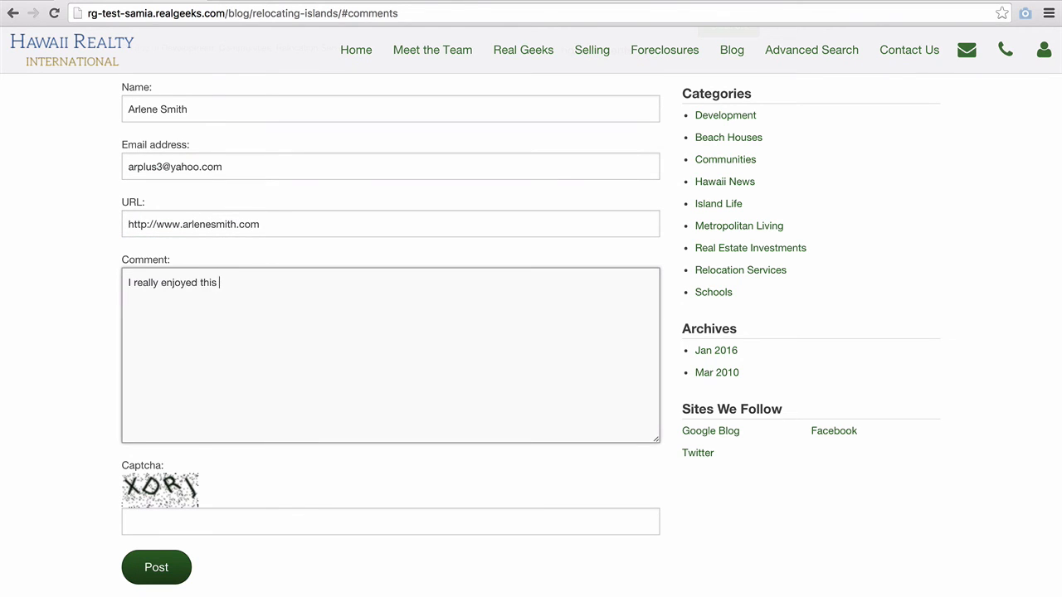
pyautogui.write('post about relocating to ')
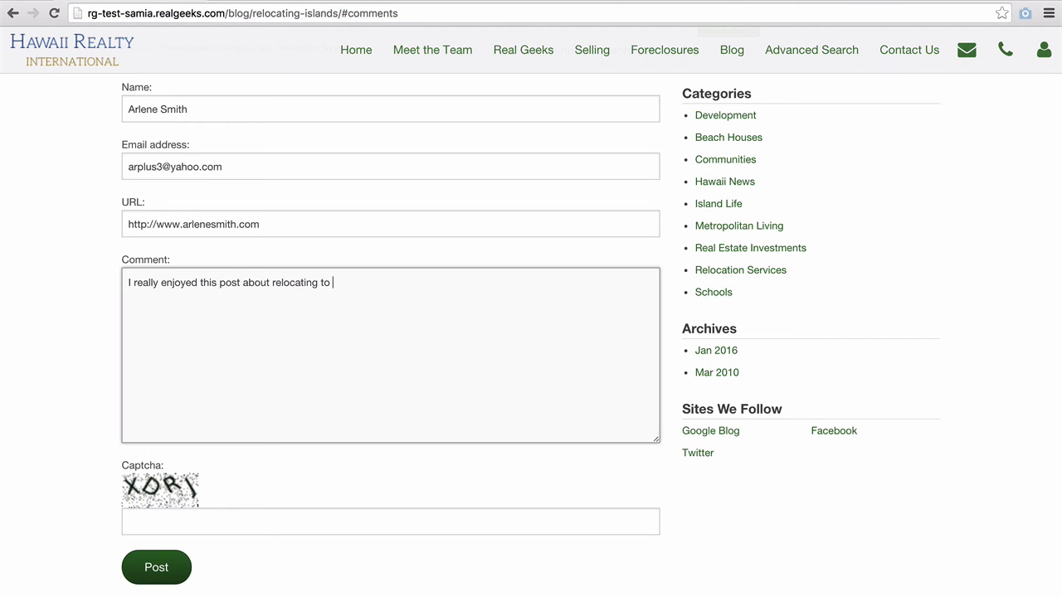
pyautogui.write('Hawaii. My family just moved f')
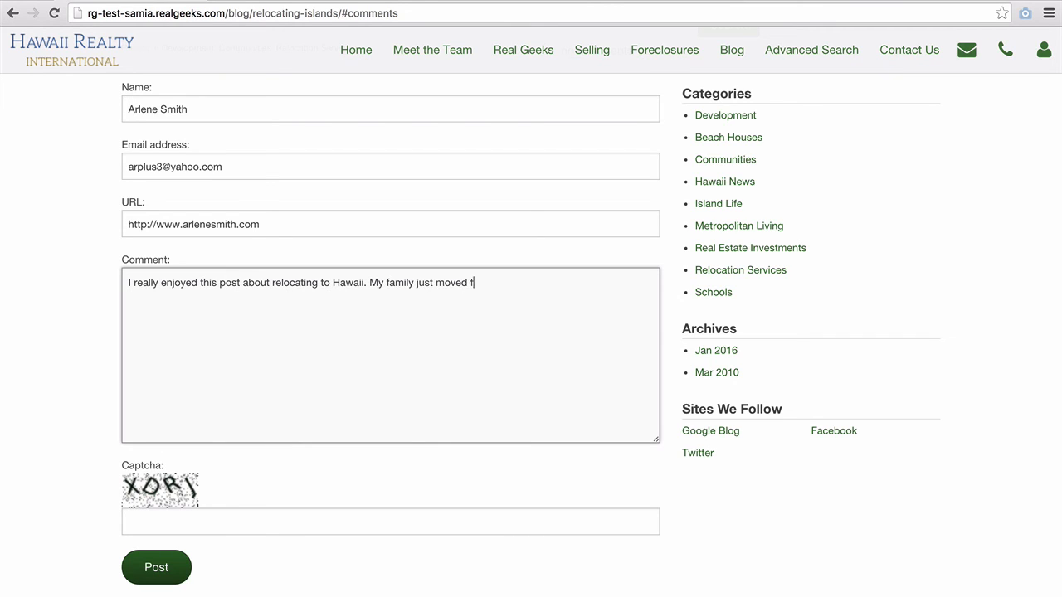
pyautogui.write('rom California and it was quit')
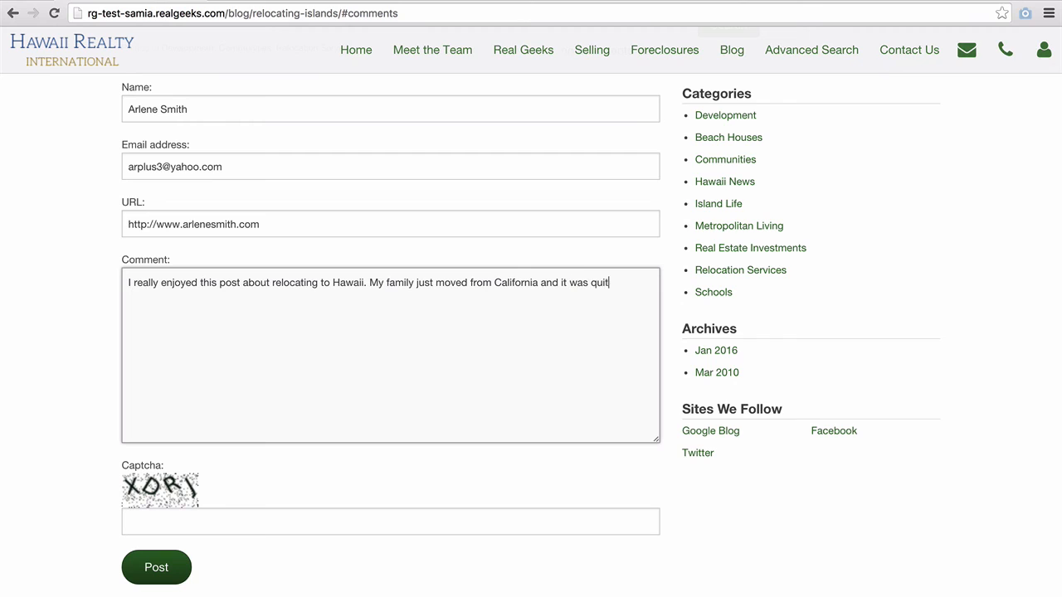
pyautogui.write('e the accomplishment')
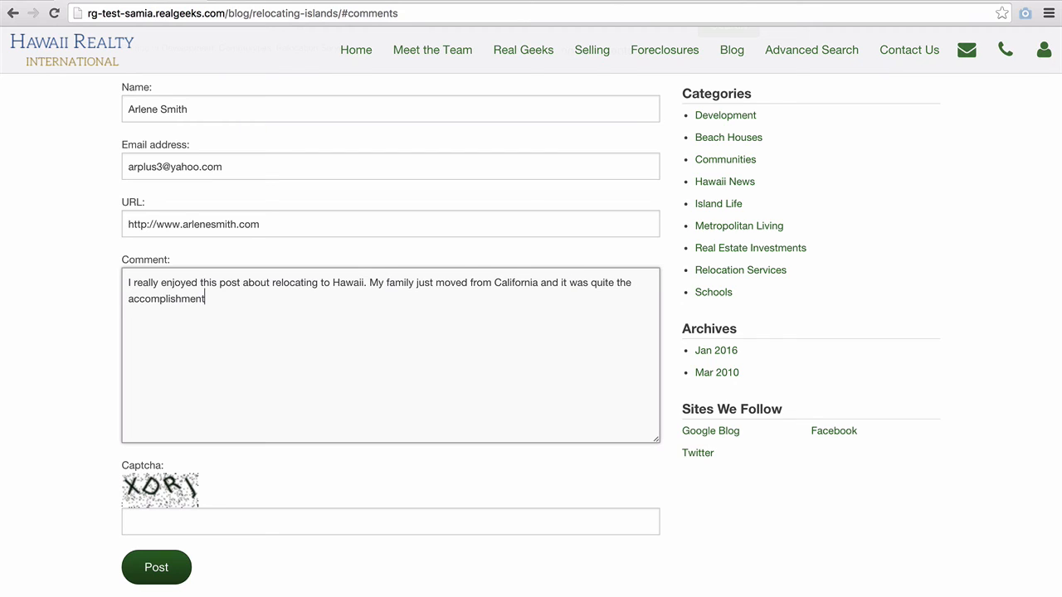
pyautogui.write('. Thank you for sharing')
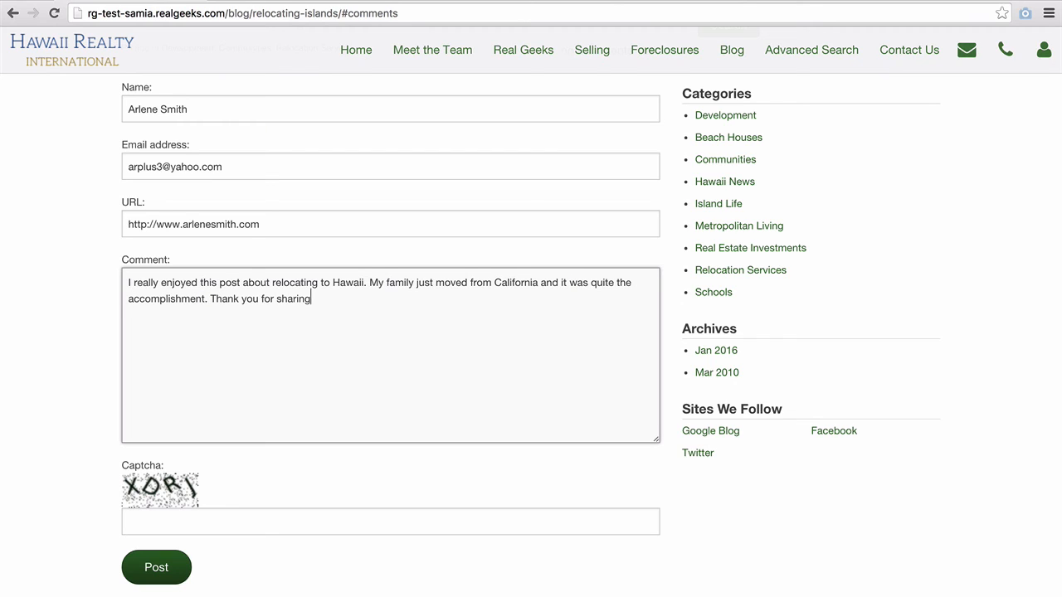
pyautogui.write(", I'll keep checking in for more!")
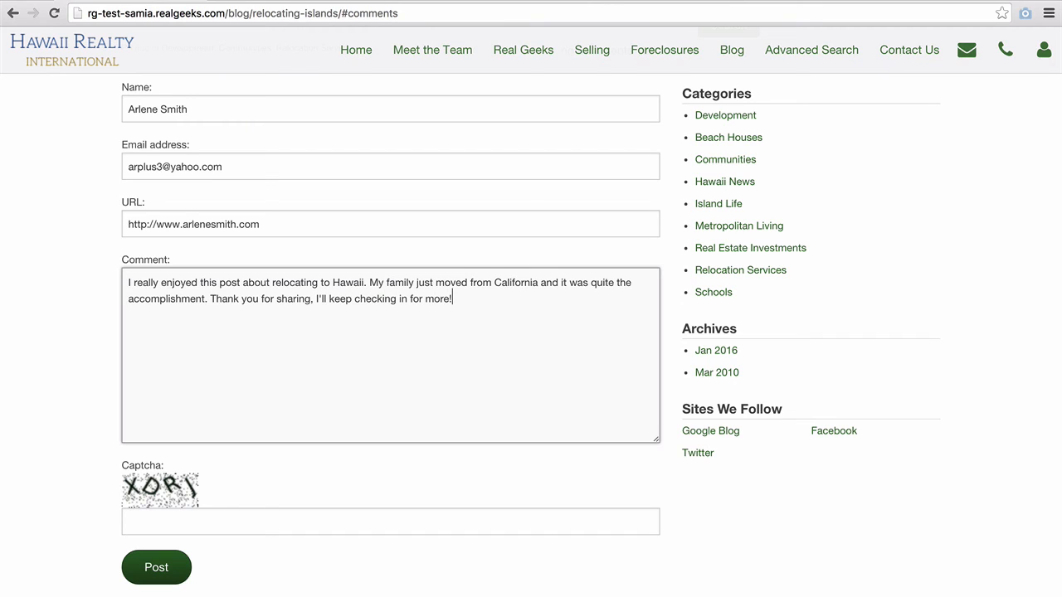
pyautogui.click(334, 519)
pyautogui.write('XDRJ')
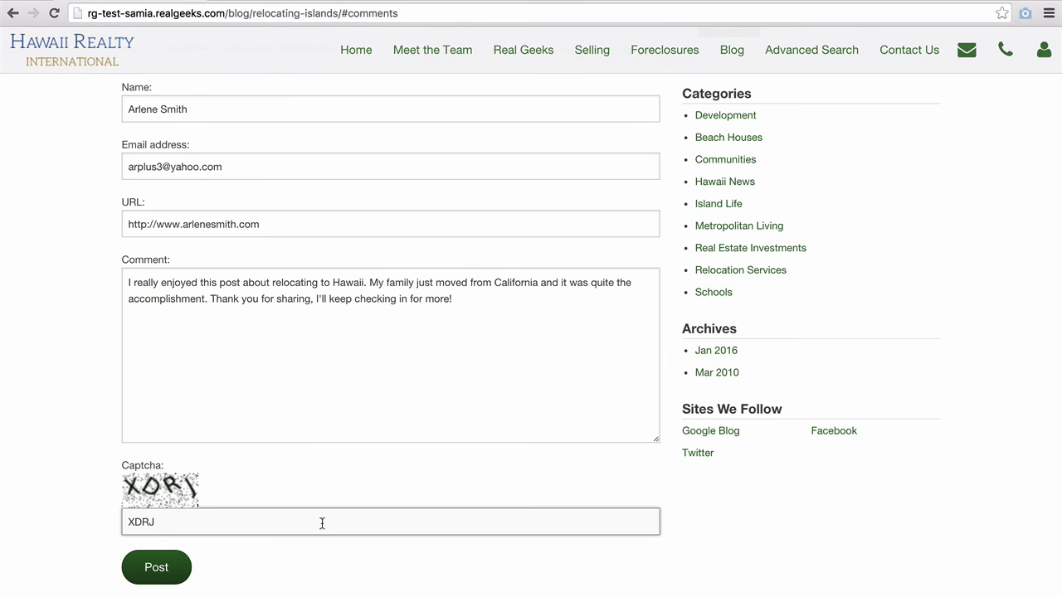
pyautogui.click(167, 578)
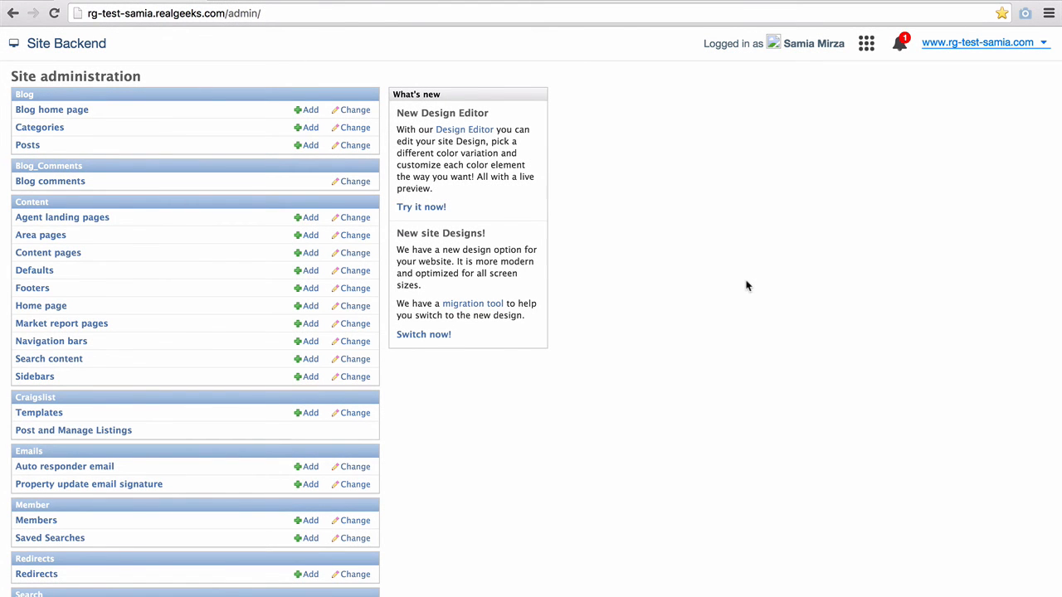
# - Open the Blog comments list from Site administration
pyautogui.click(47, 187)
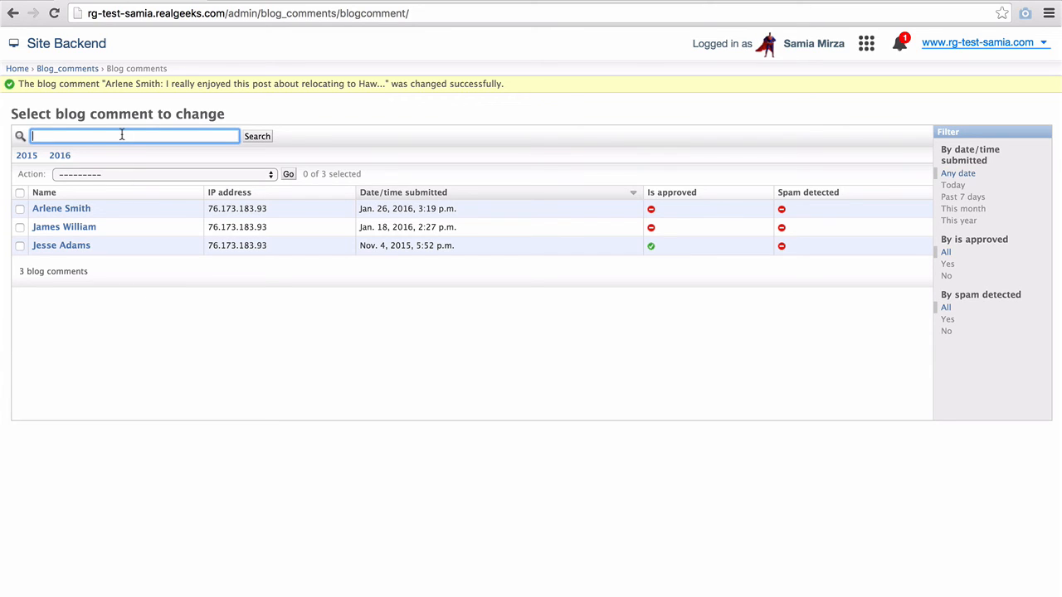
pyautogui.write('Adams')
pyautogui.click(249, 136)
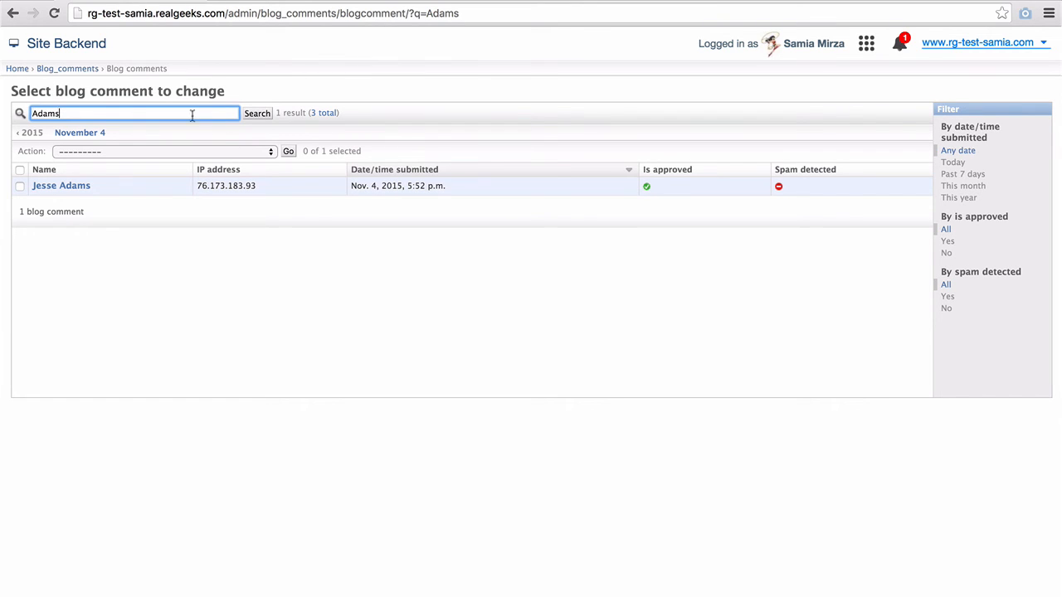
pyautogui.moveTo(192, 113); pyautogui.dragTo(30, 108)
pyautogui.press('BackSpace')
pyautogui.click(263, 113)
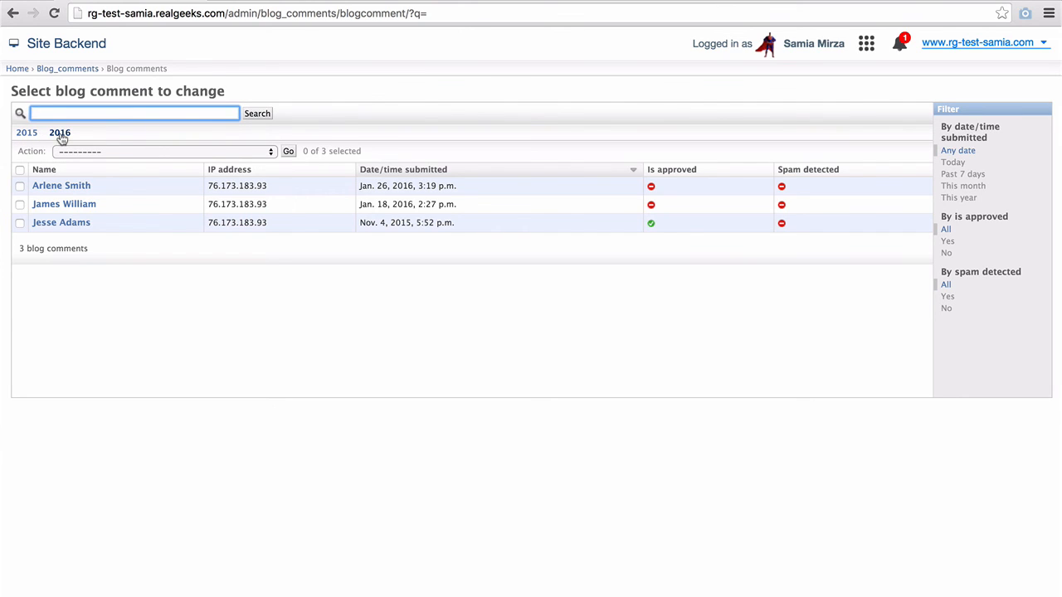
pyautogui.click(19, 170)
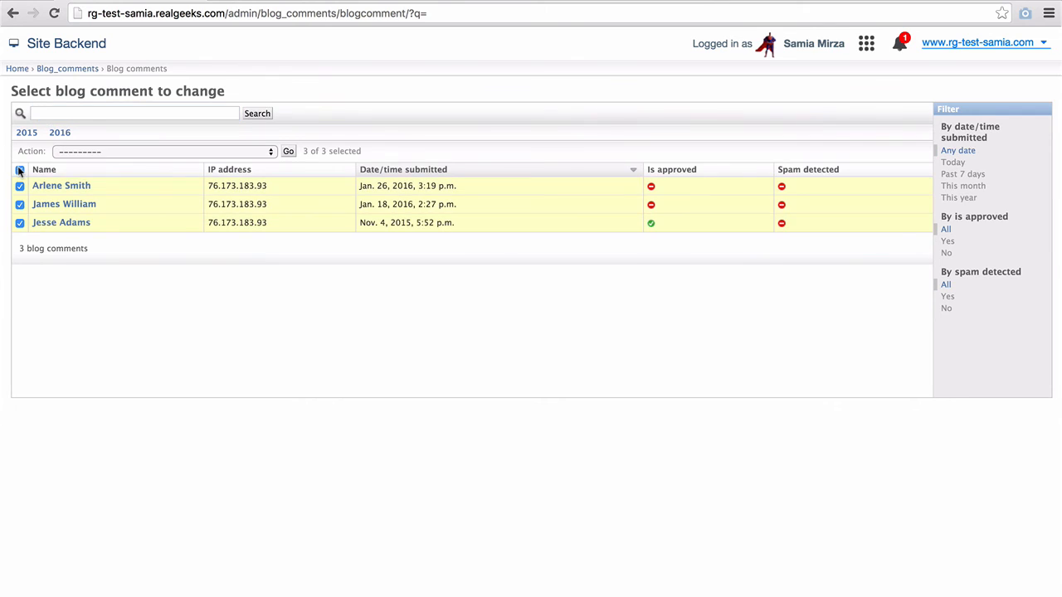
pyautogui.click(110, 157)
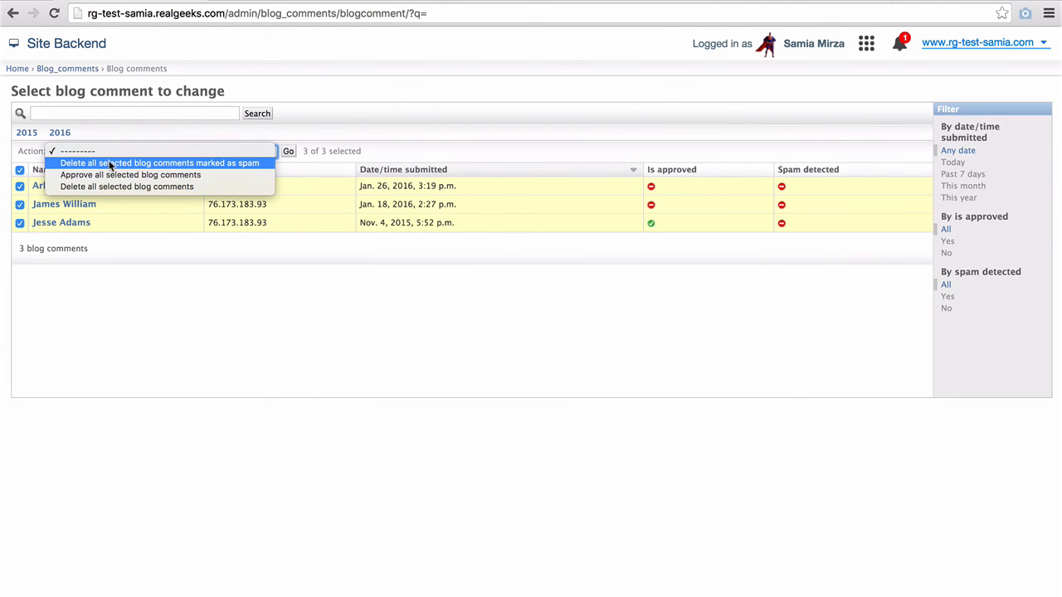
pyautogui.click(109, 164)
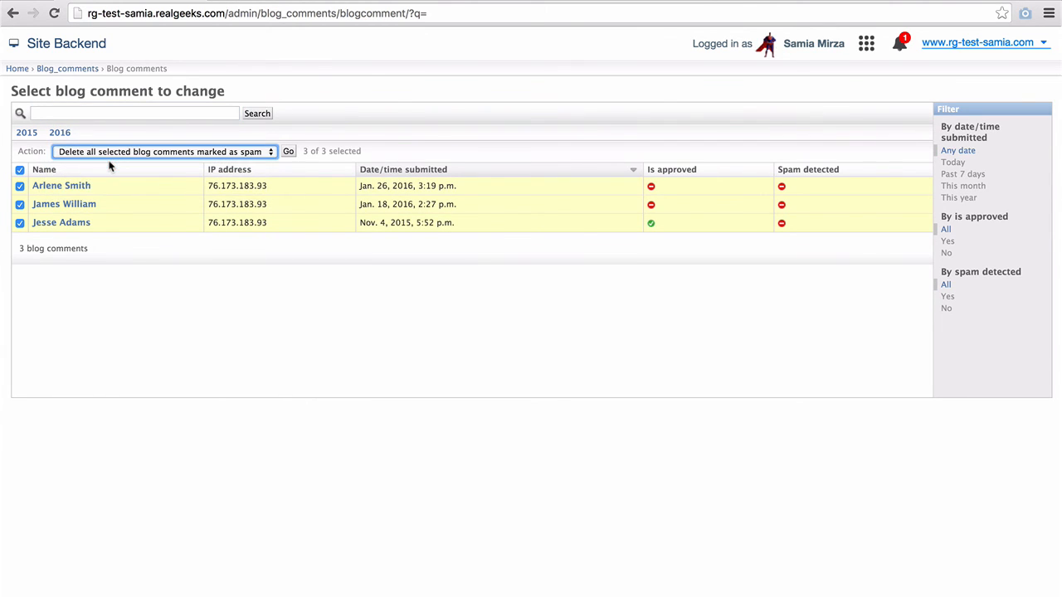
pyautogui.click(110, 152)
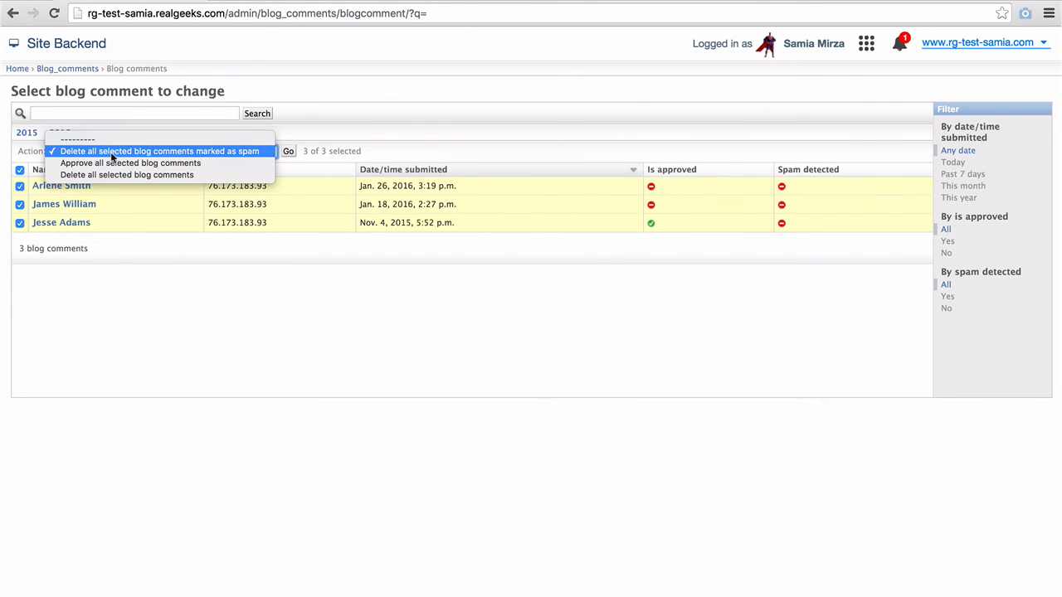
pyautogui.click(110, 163)
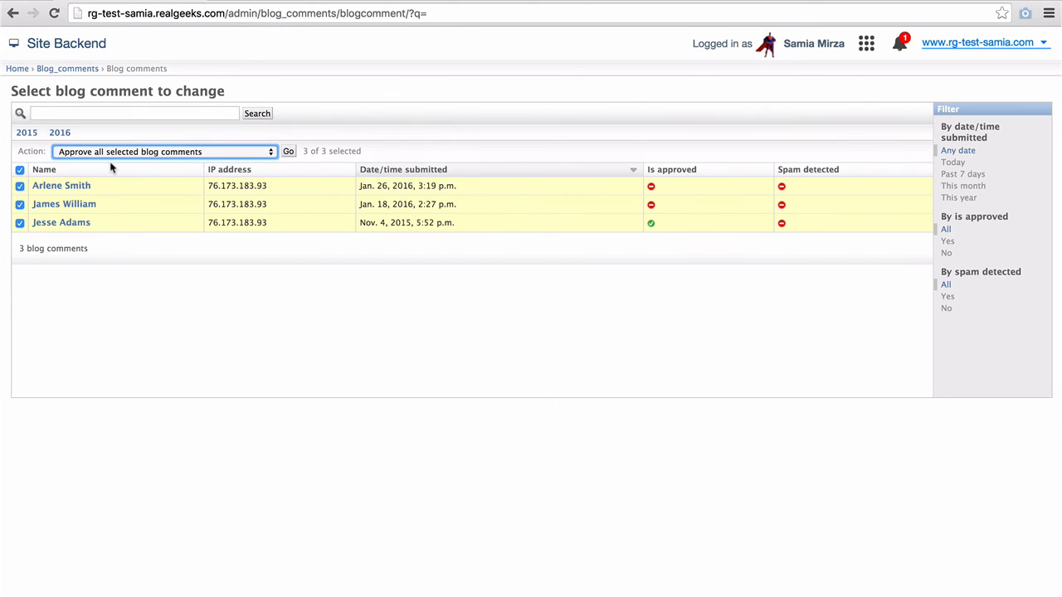
pyautogui.click(110, 154)
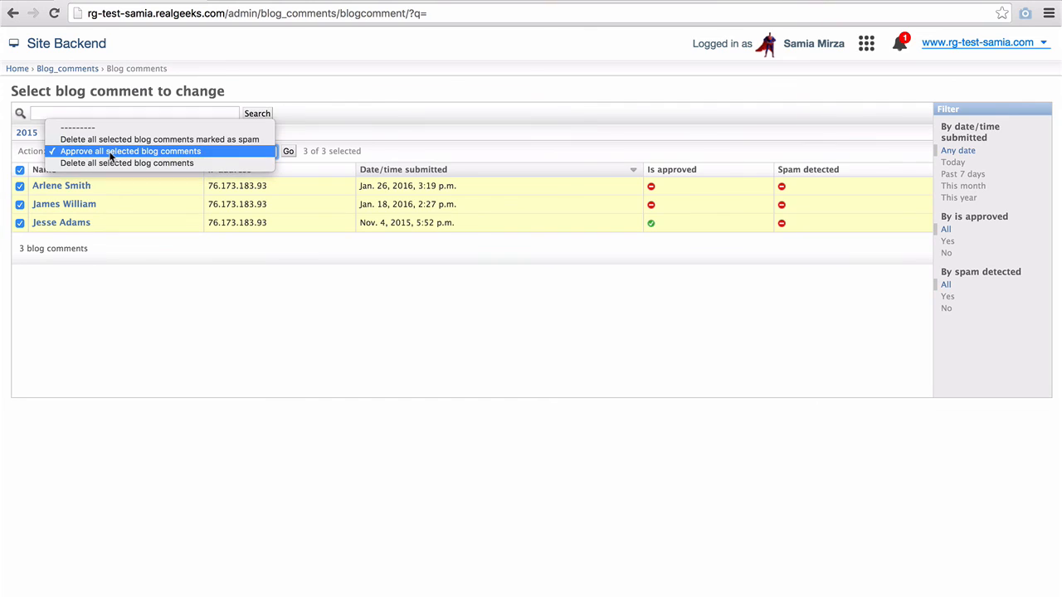
pyautogui.click(110, 163)
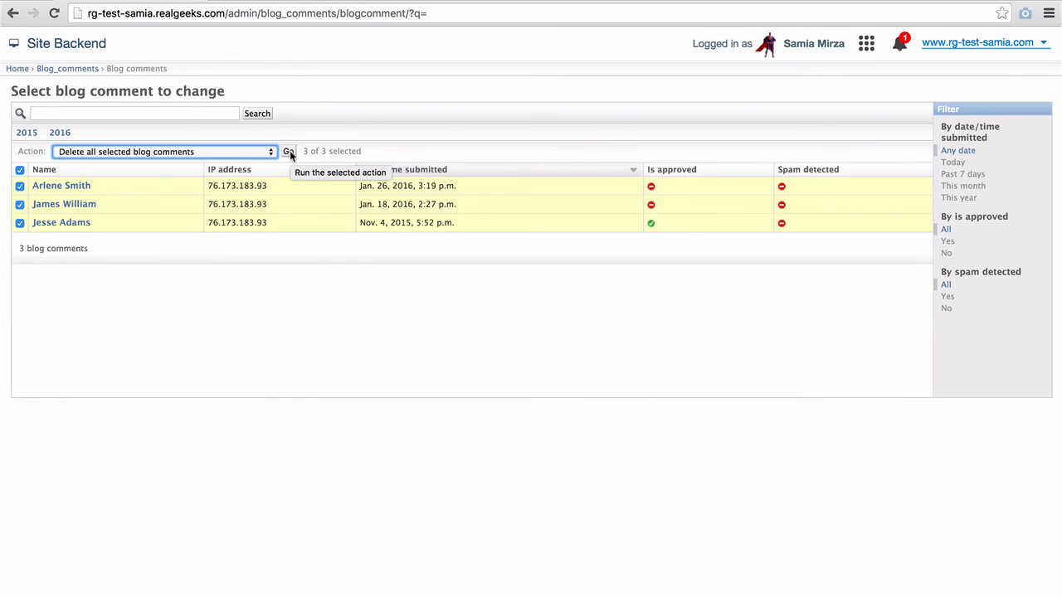
pyautogui.click(20, 171)
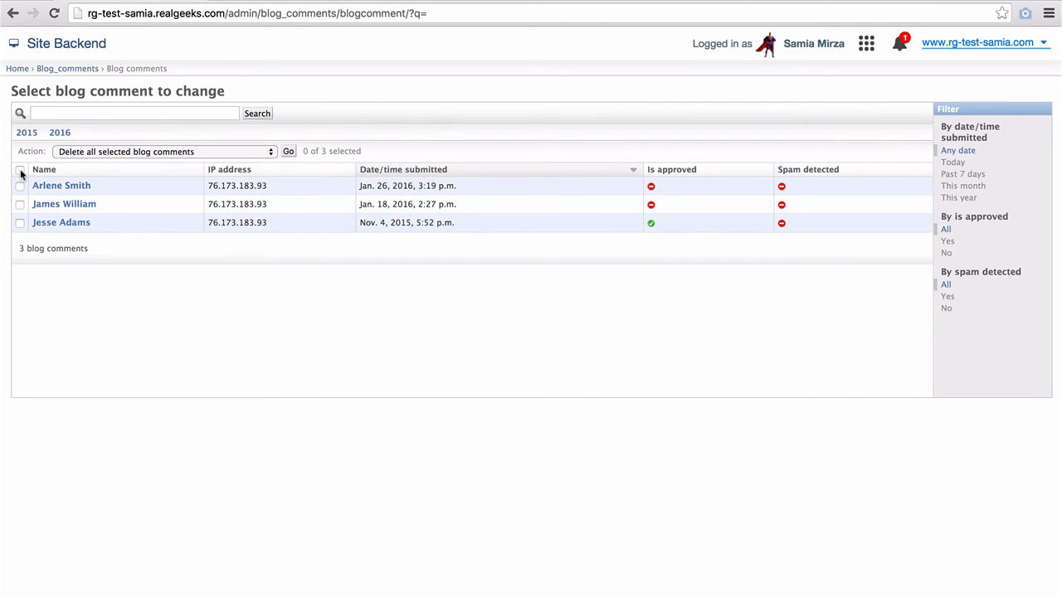
pyautogui.click(244, 172)
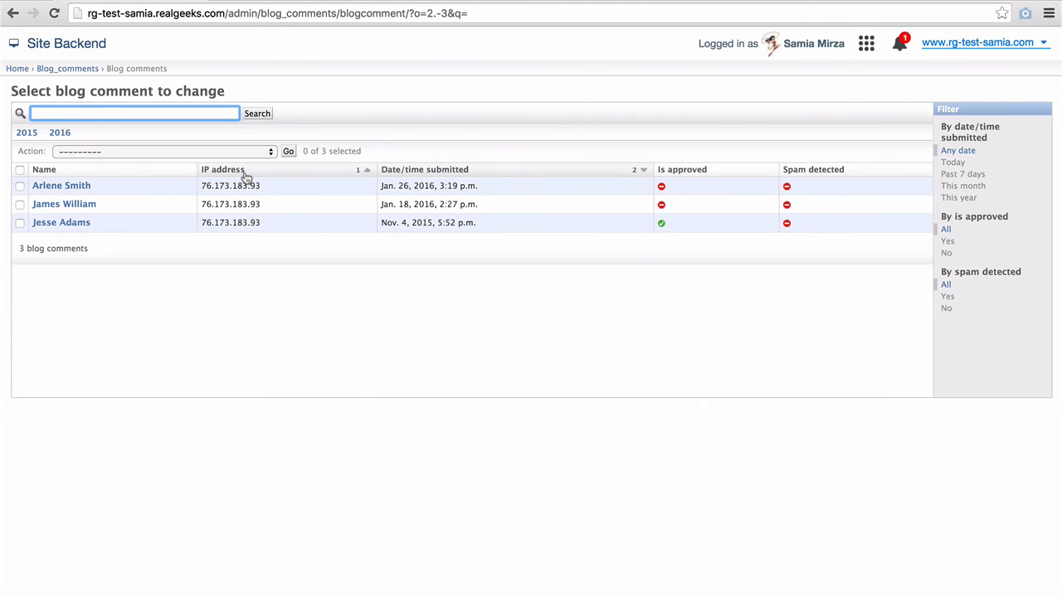
# - Sort the comments by submission date, then approval status, then spam status
pyautogui.click(417, 173)
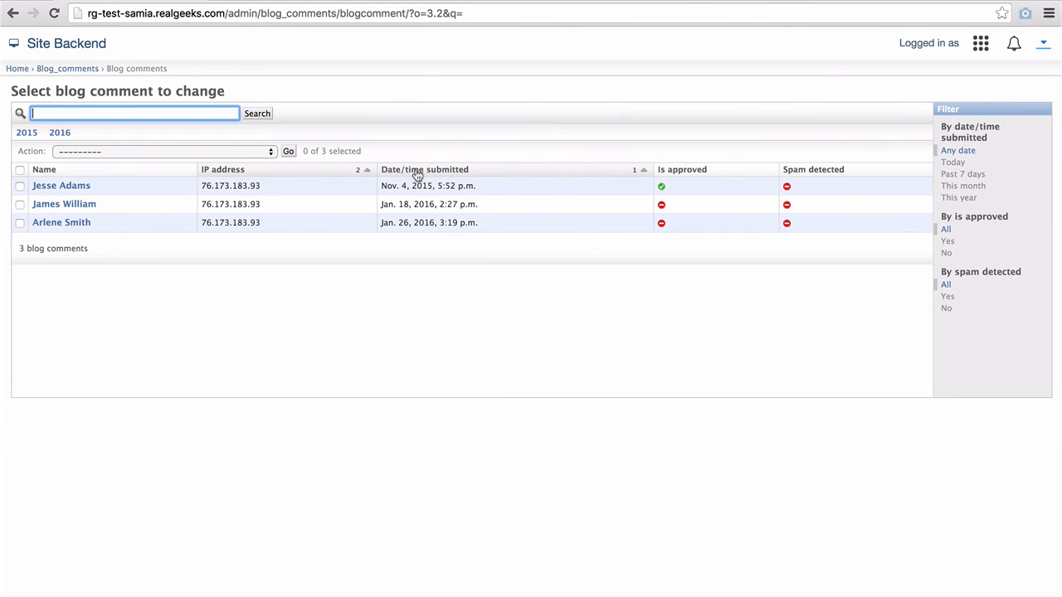
pyautogui.click(678, 171)
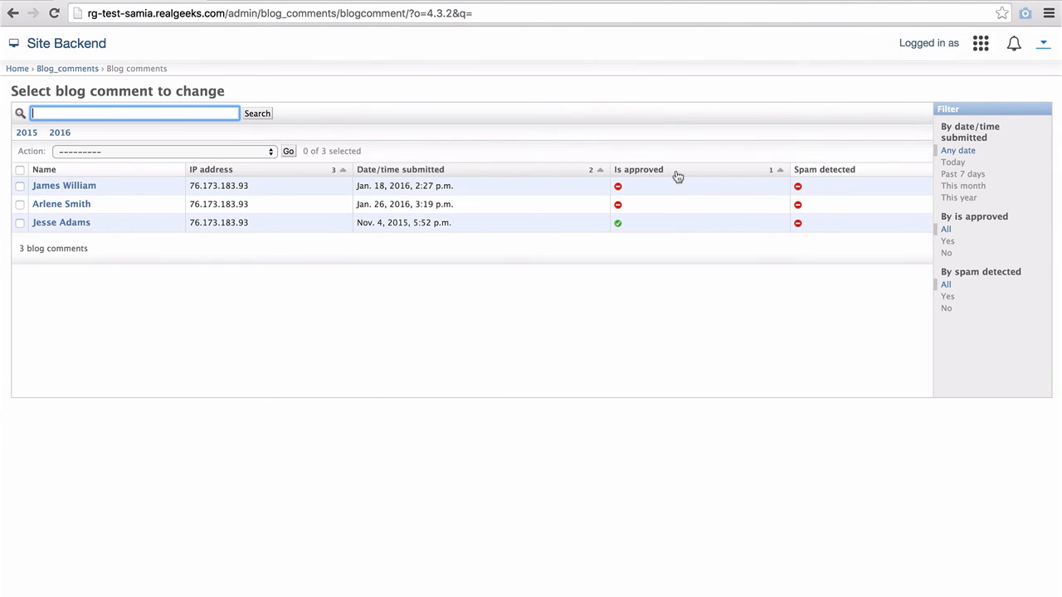
pyautogui.click(848, 171)
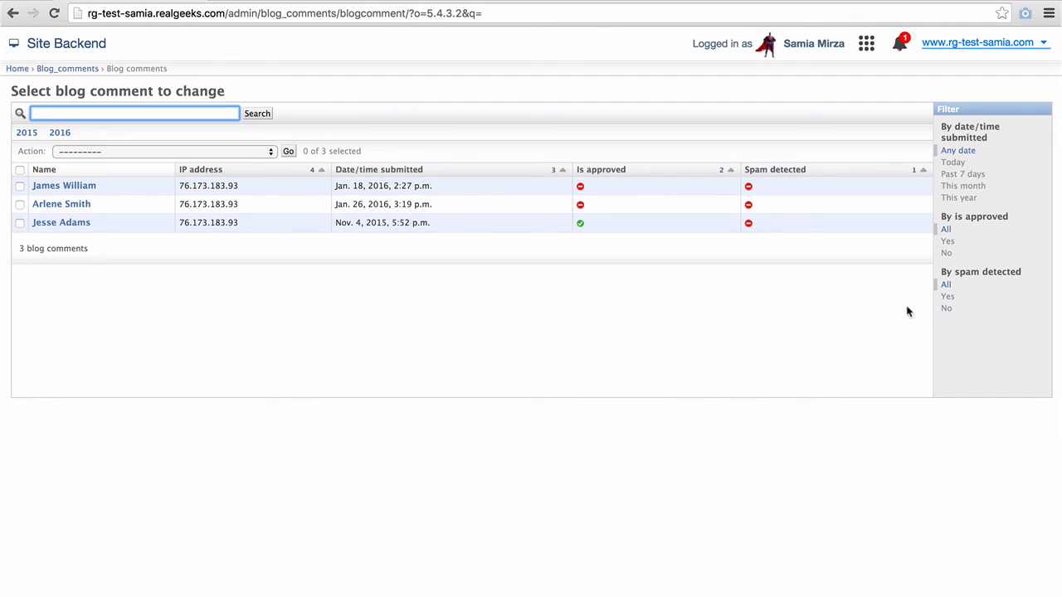
# - Open the Jan. 26, 2016 comment and review its name, e-mail, website and text fields
pyautogui.click(54, 207)
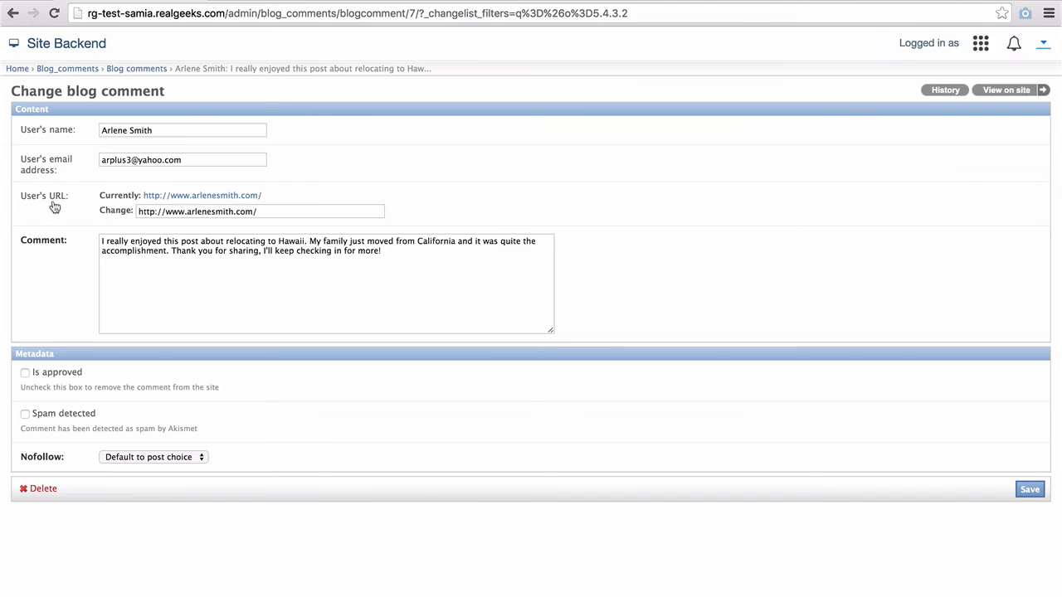
pyautogui.click(172, 133)
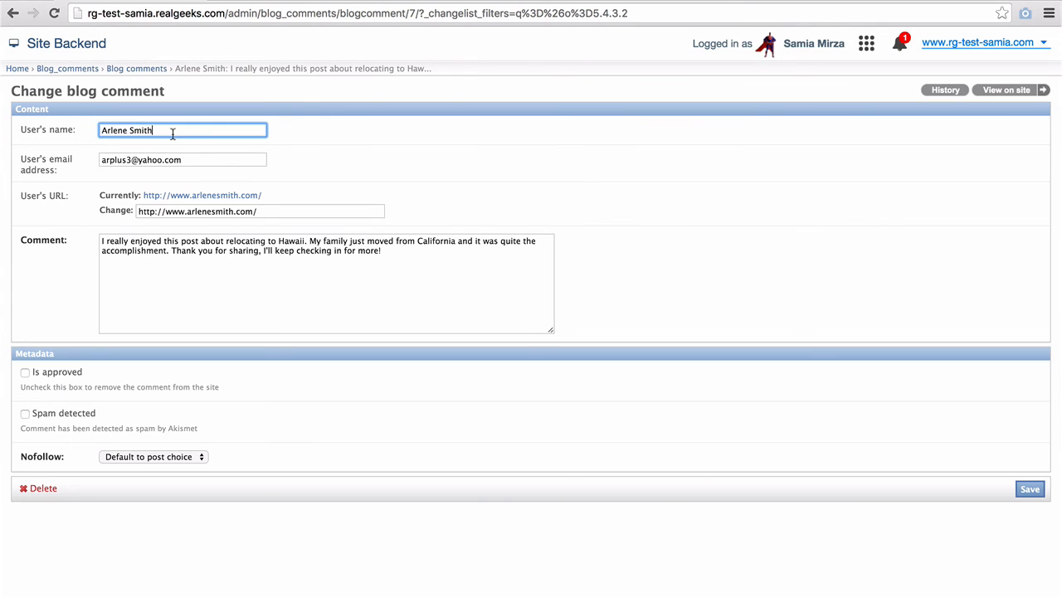
pyautogui.click(187, 159)
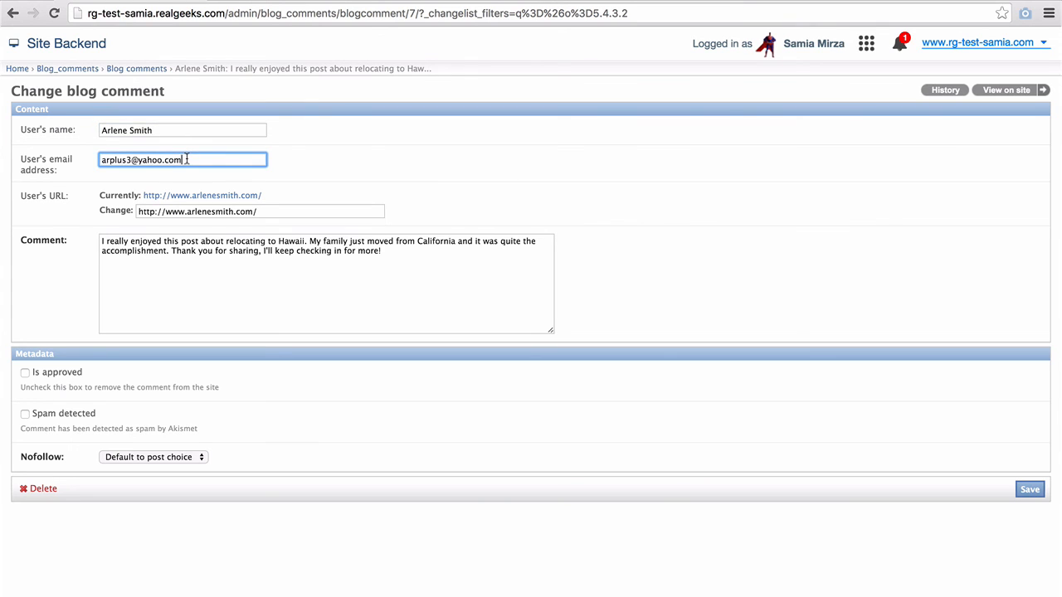
pyautogui.click(282, 210)
pyautogui.click(427, 261)
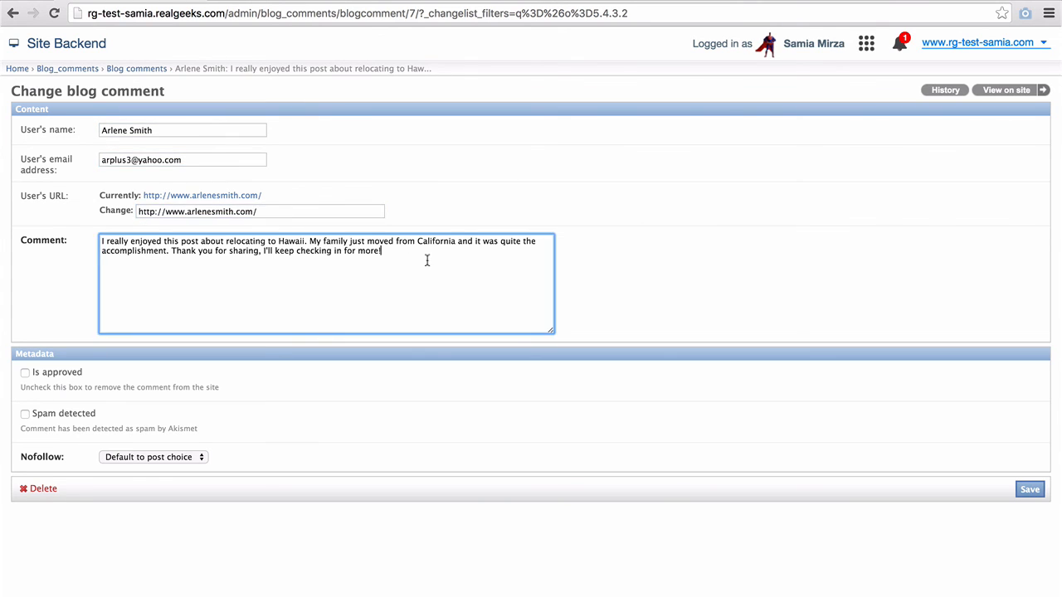
# - Mark the comment approved, leave spam unflagged and nofollow at default, and save
pyautogui.click(25, 374)
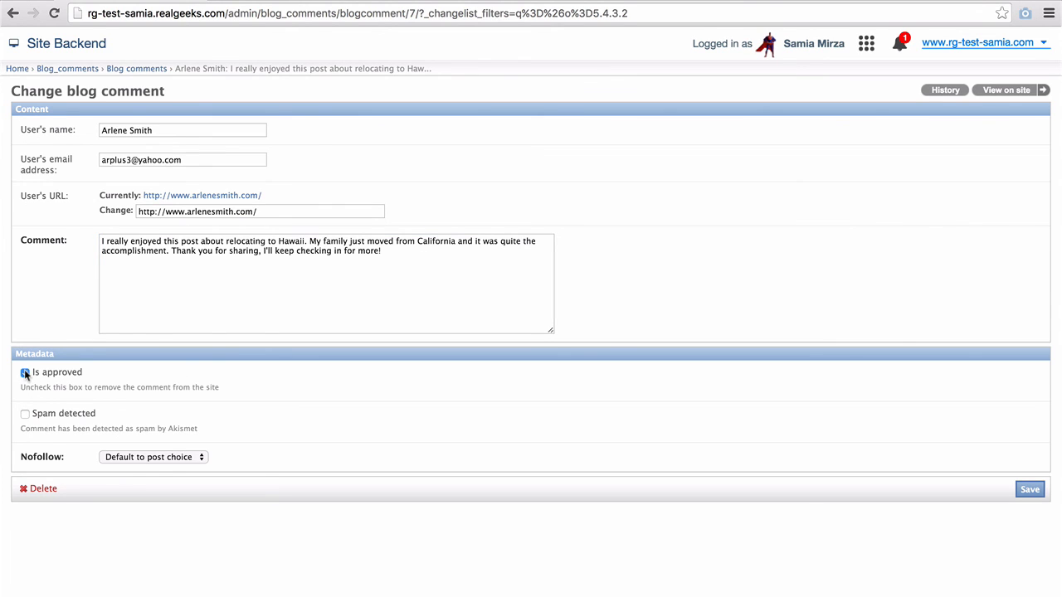
pyautogui.click(25, 415)
pyautogui.click(25, 421)
pyautogui.click(108, 458)
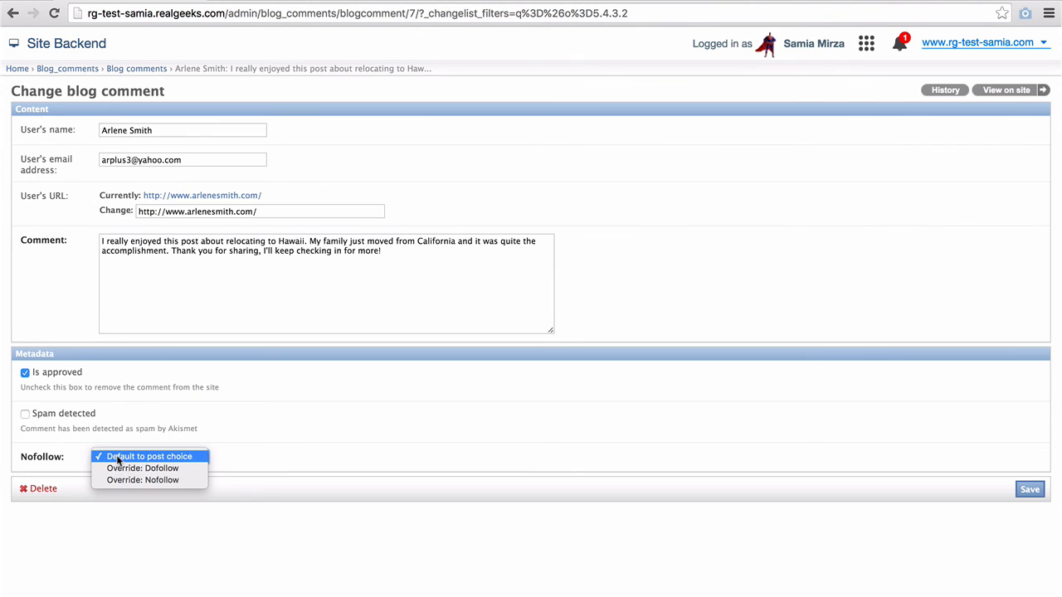
pyautogui.click(116, 456)
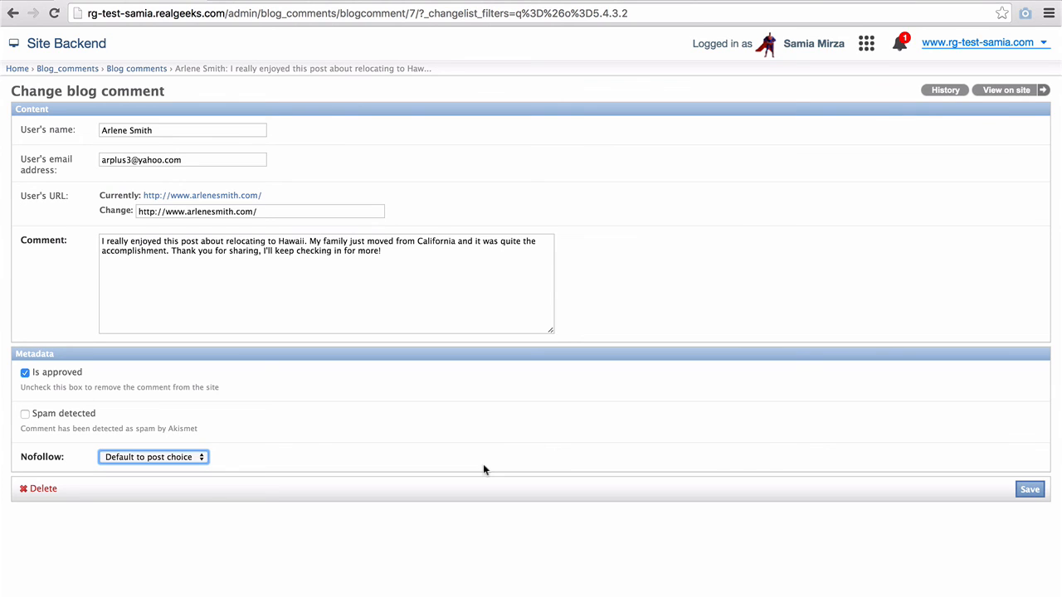
pyautogui.click(1029, 491)
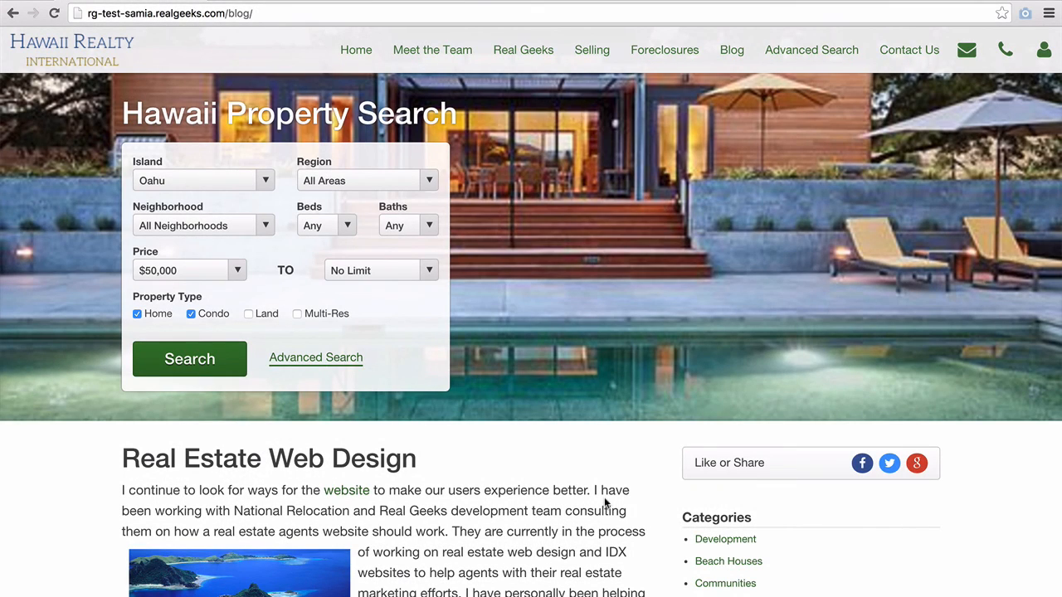
pyautogui.scroll(-10, 605, 502)
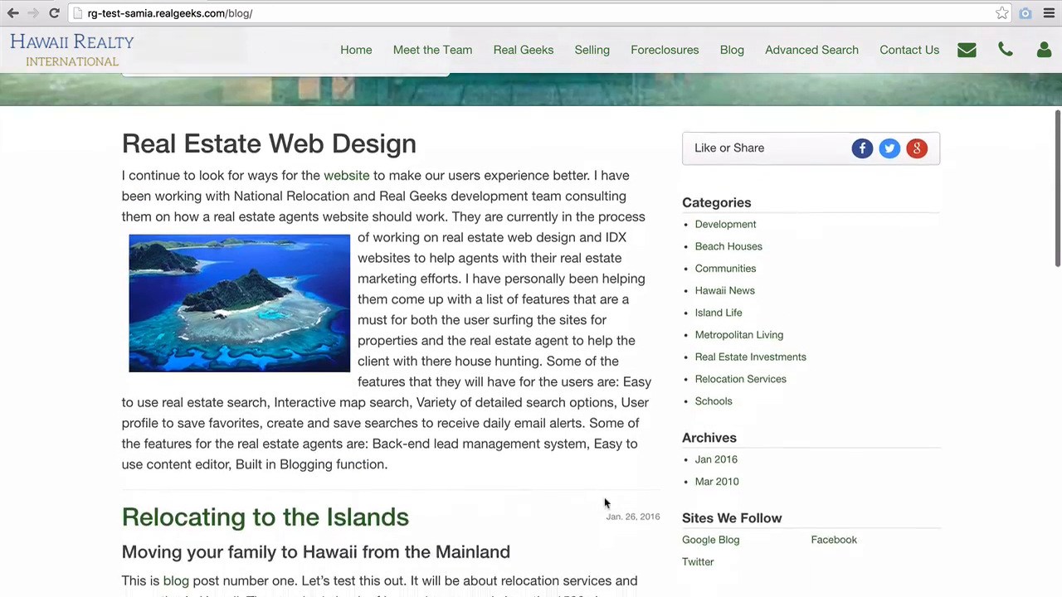
pyautogui.scroll(-3, 604, 501)
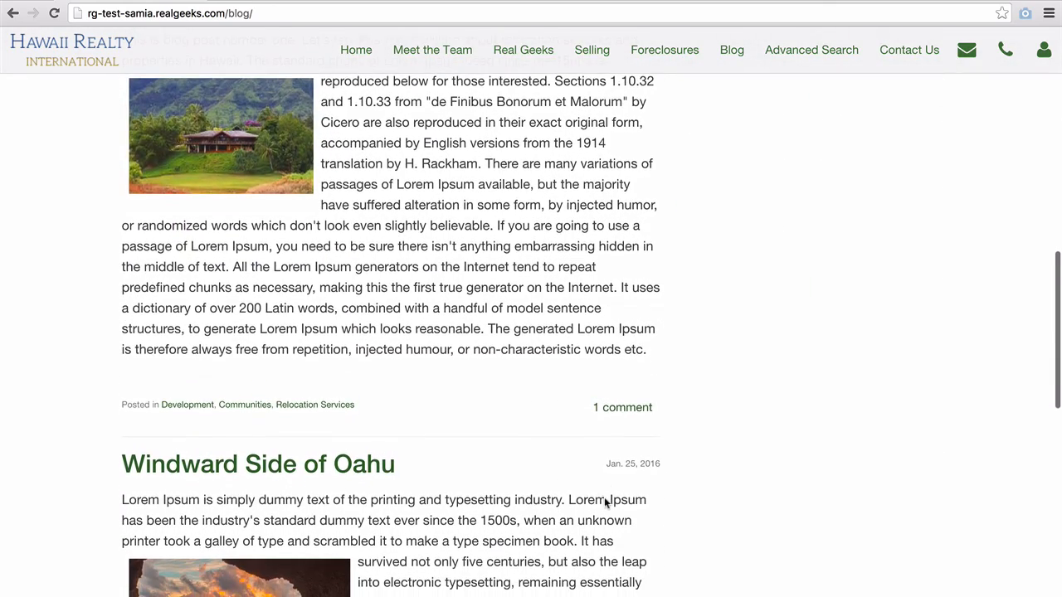
pyautogui.click(620, 410)
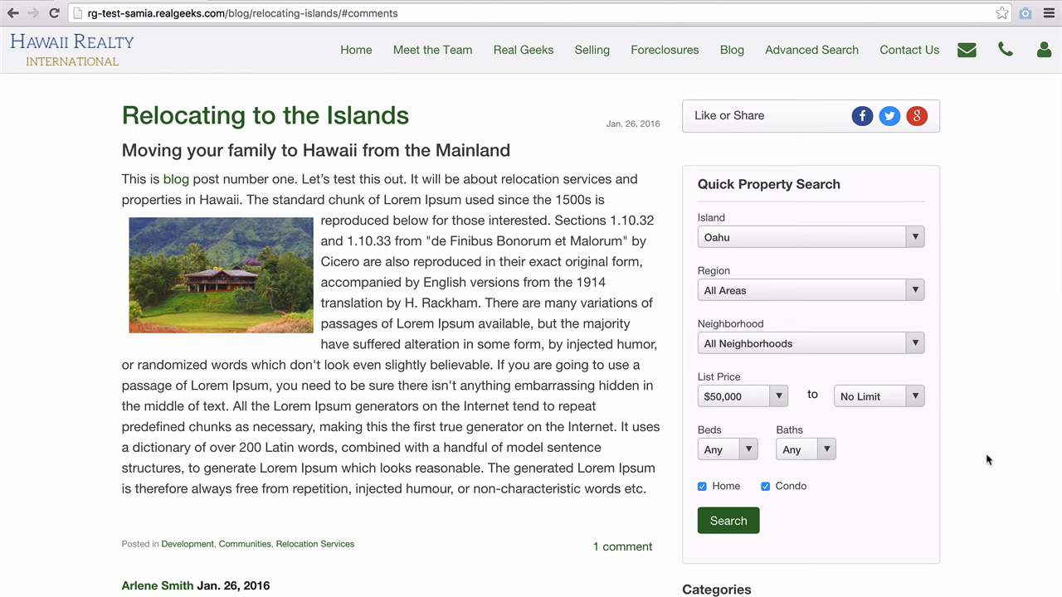
pyautogui.scroll(-2, 987, 459)
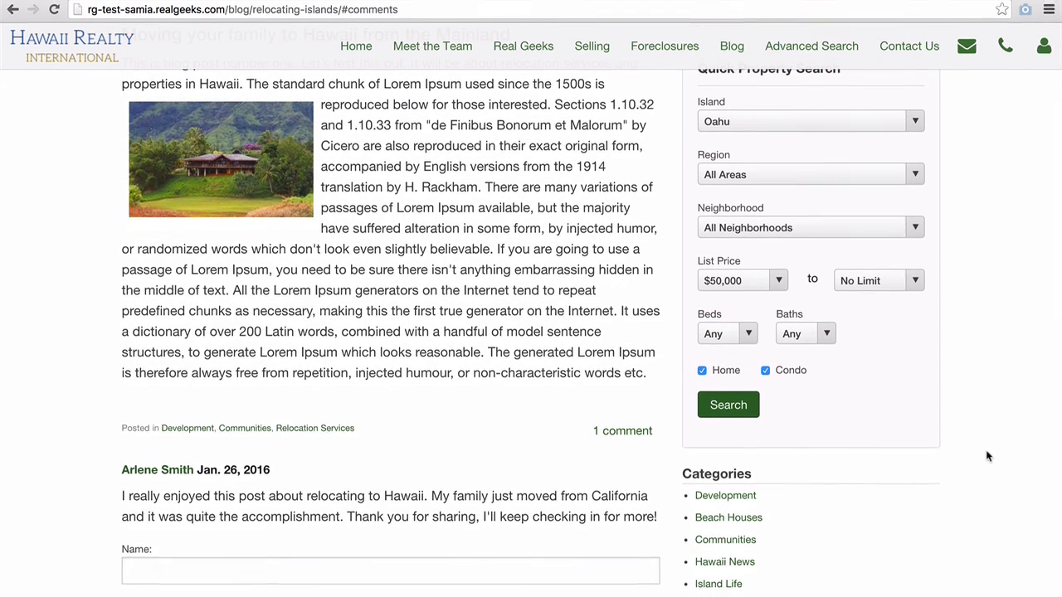
pyautogui.scroll(-3, 987, 419)
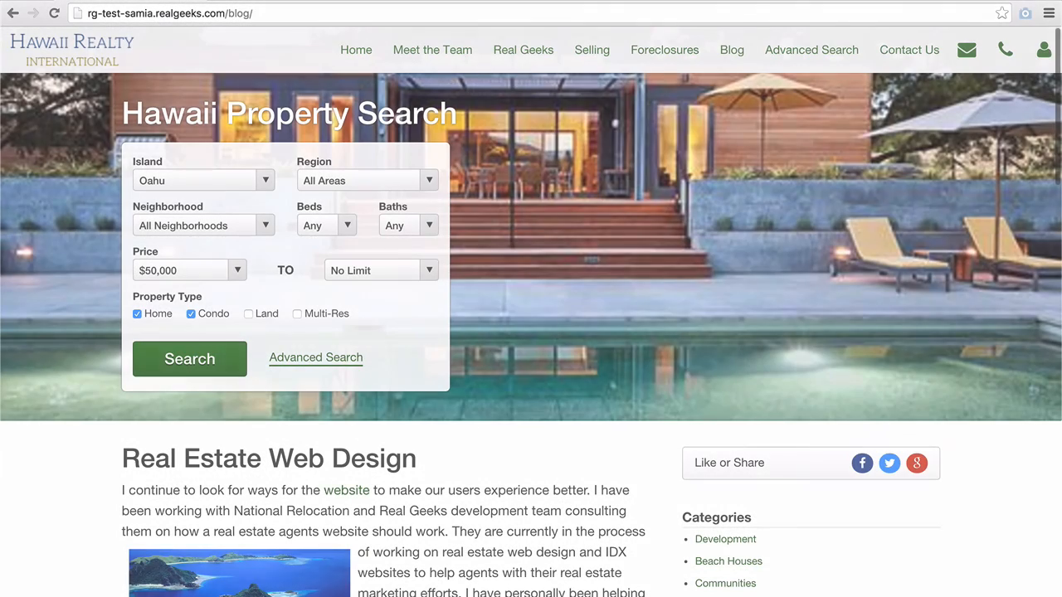
pyautogui.scroll(-5, 942, 230)
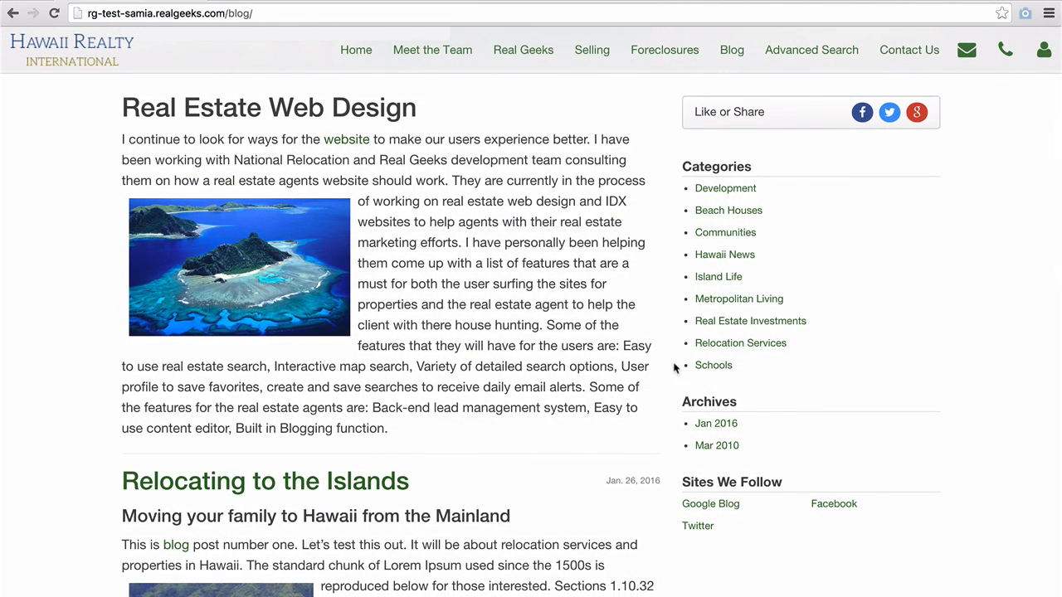
pyautogui.scroll(-3, 583, 466)
pyautogui.scroll(-2, 583, 464)
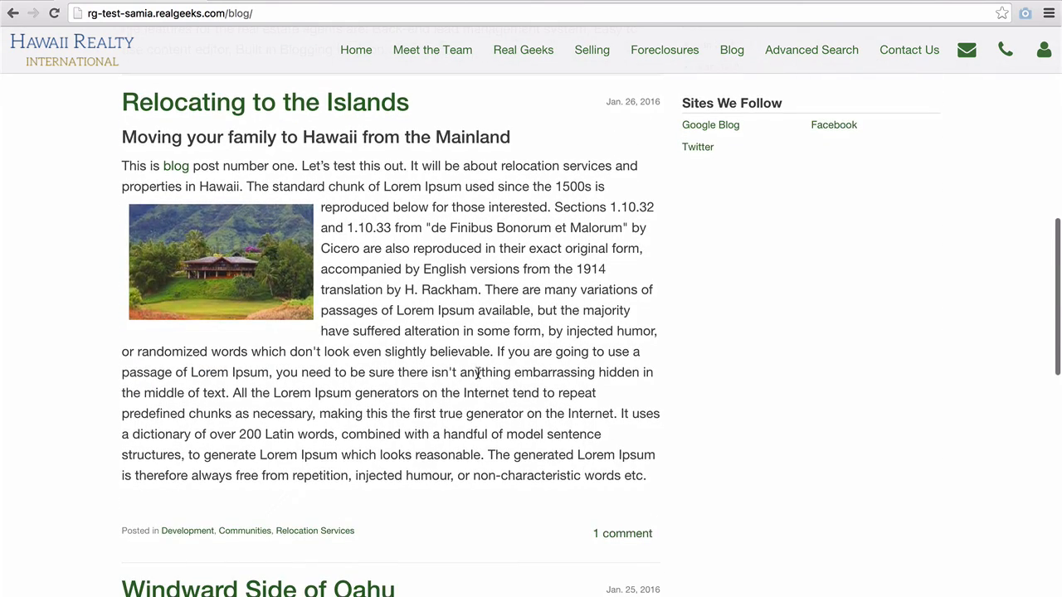